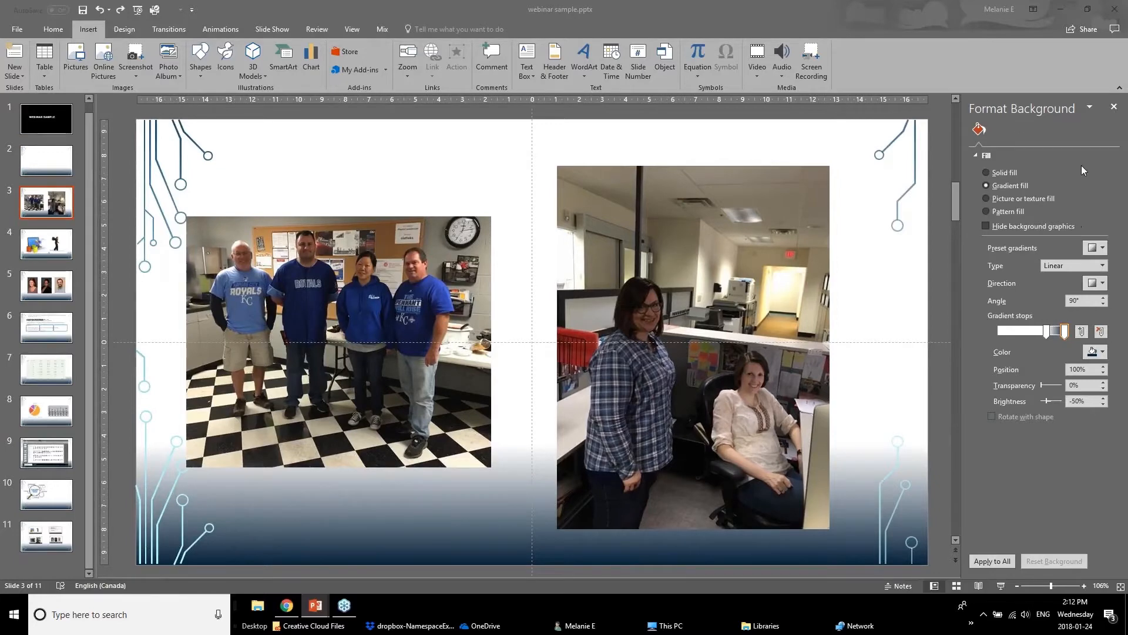
Step: Close the background formatting pane and brighten the group photo on slide 3 to brightness +40% with 0% contrast
left_click(1114, 107)
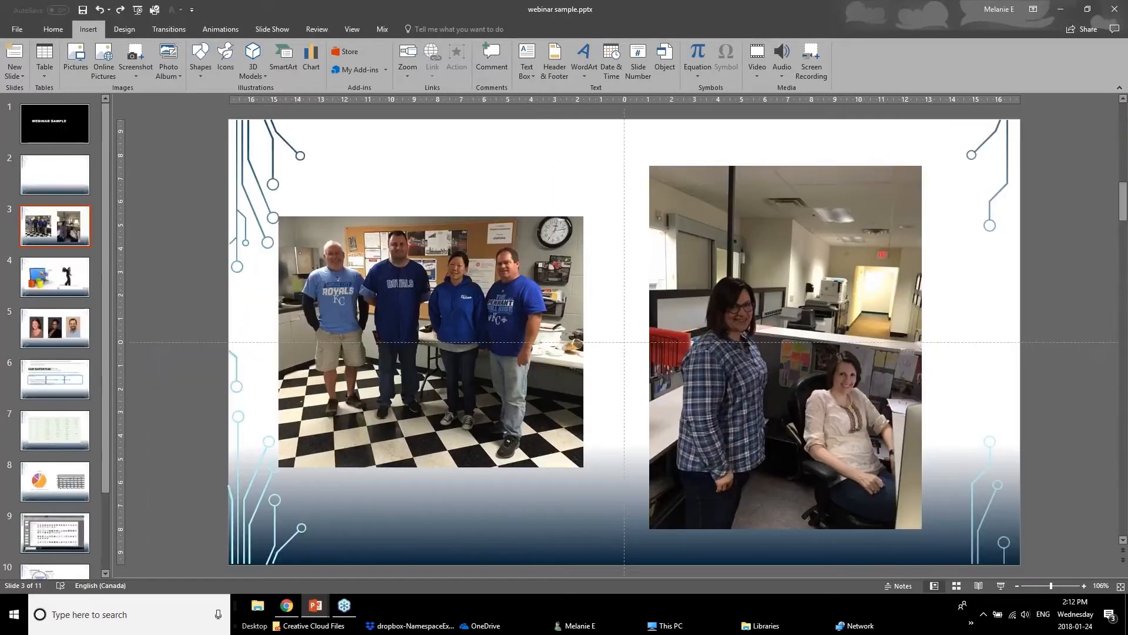
left_click(450, 312)
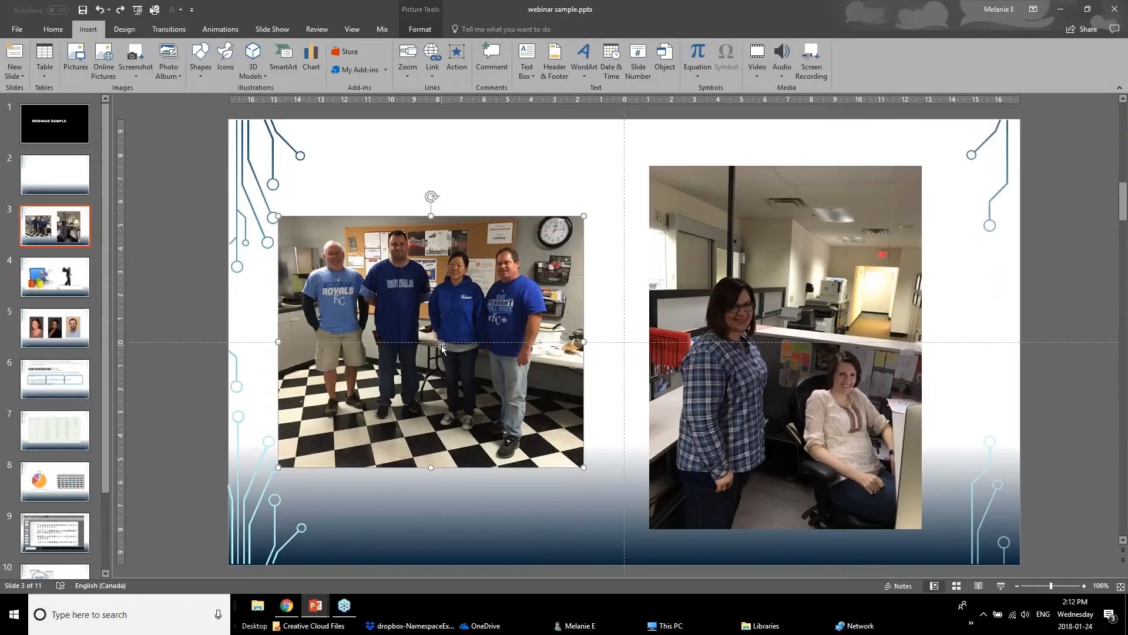
left_click(423, 11)
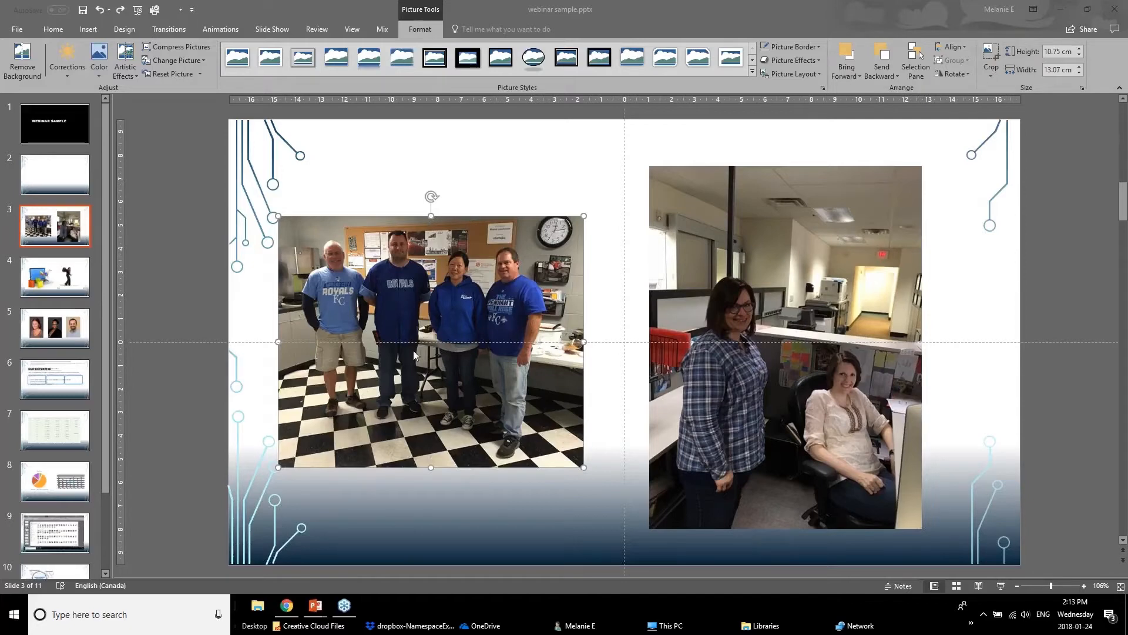
left_click(66, 68)
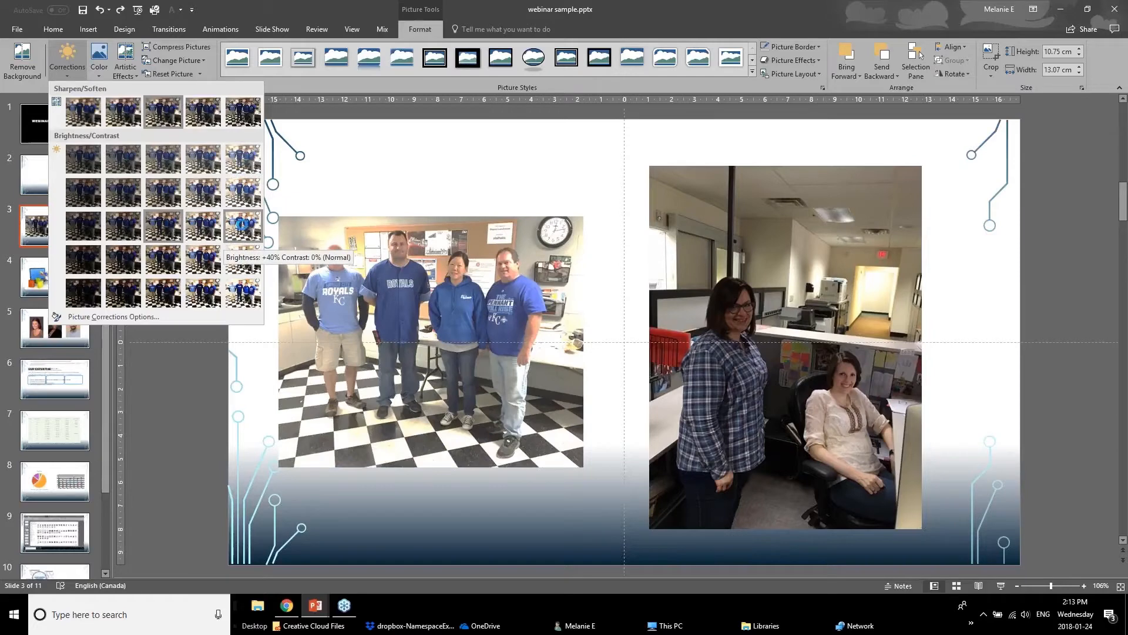
left_click(242, 225)
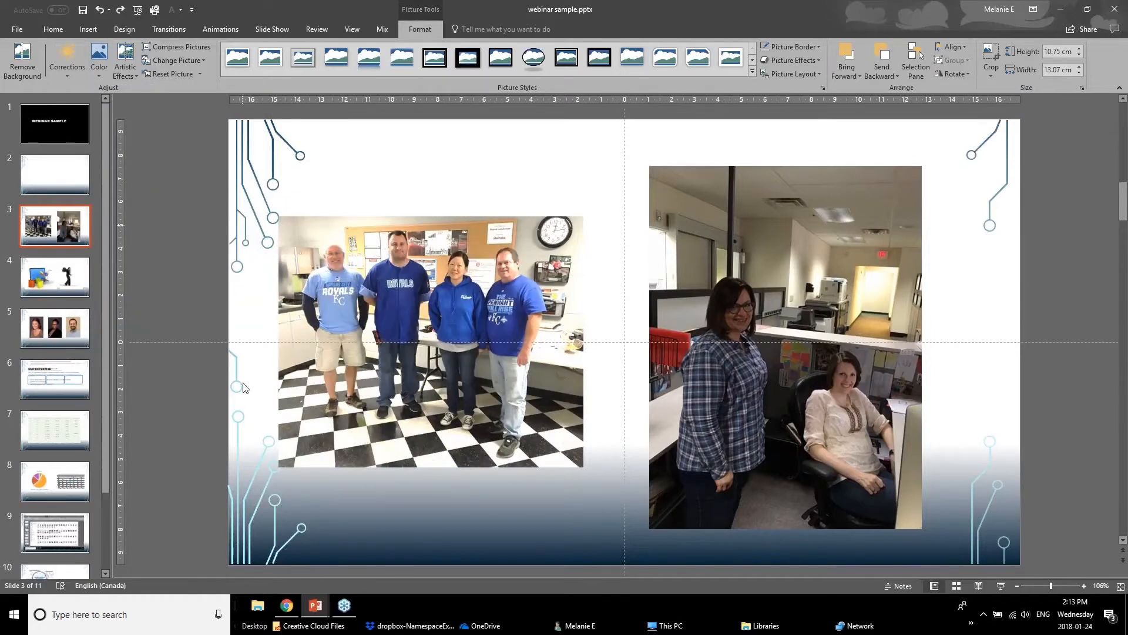
left_click(213, 390)
Step: Reduce the group photo's color saturation using the second-lowest saturation preset
left_click(435, 359)
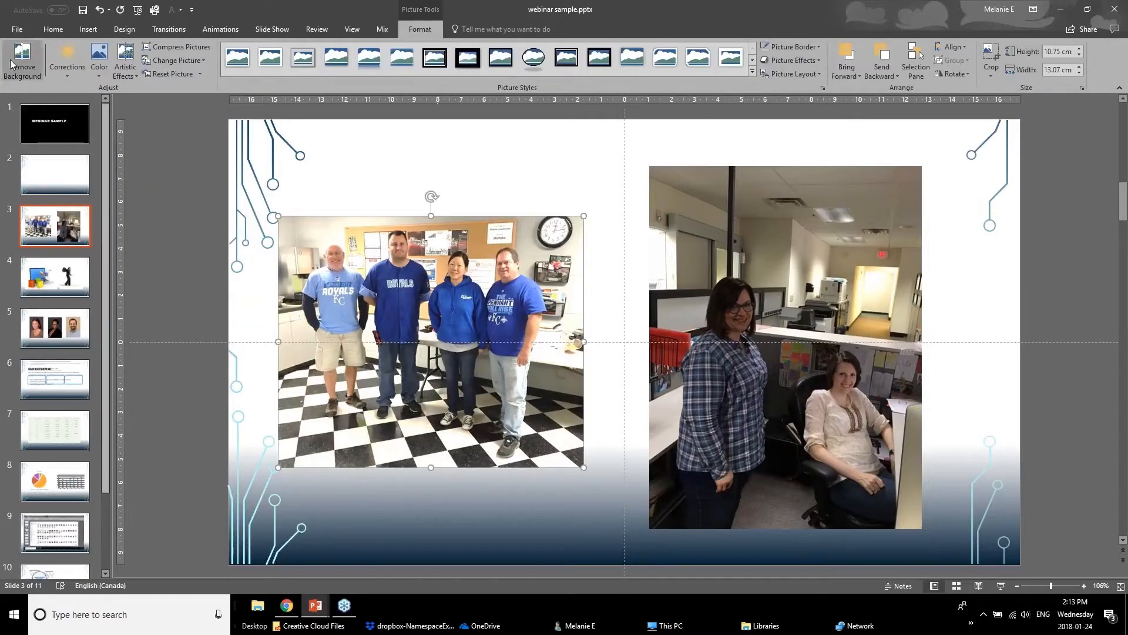
left_click(98, 59)
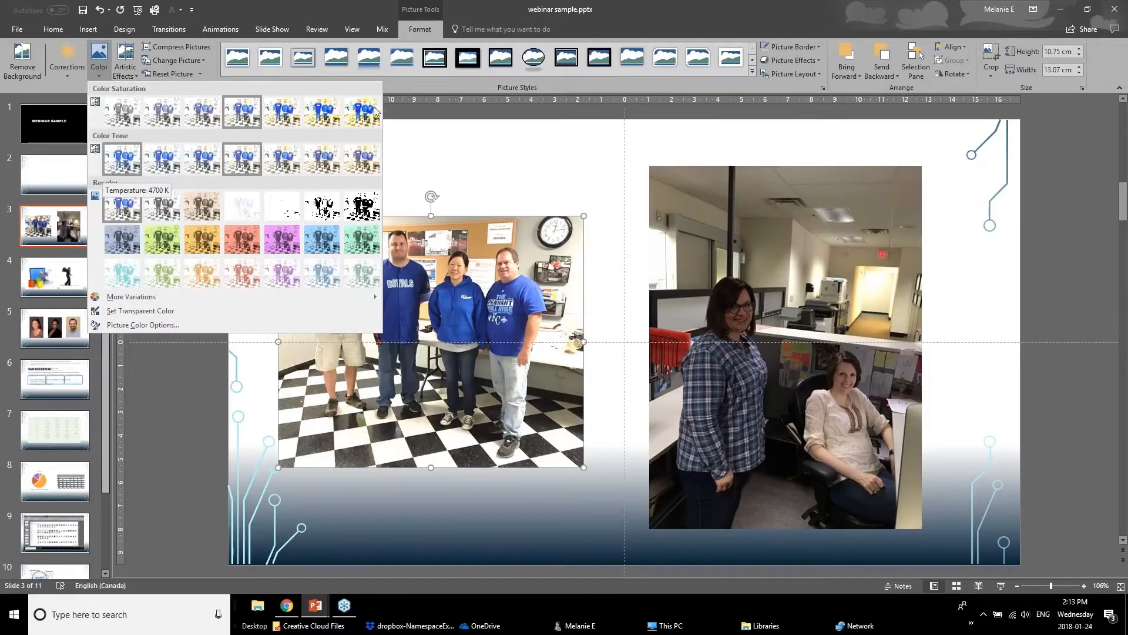
left_click(160, 119)
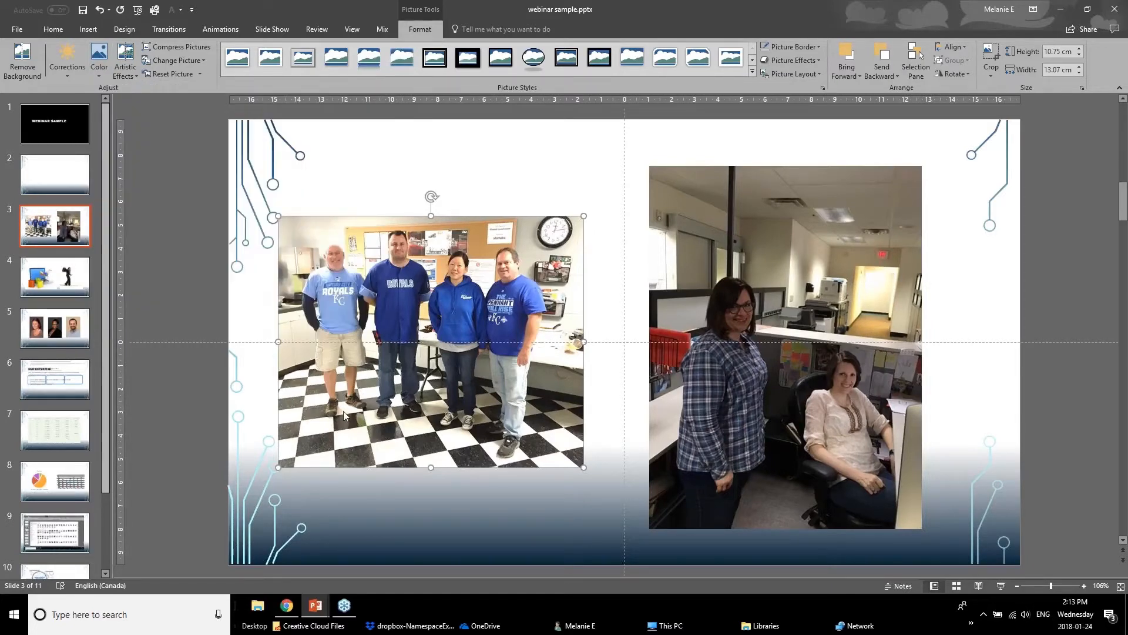
left_click(190, 416)
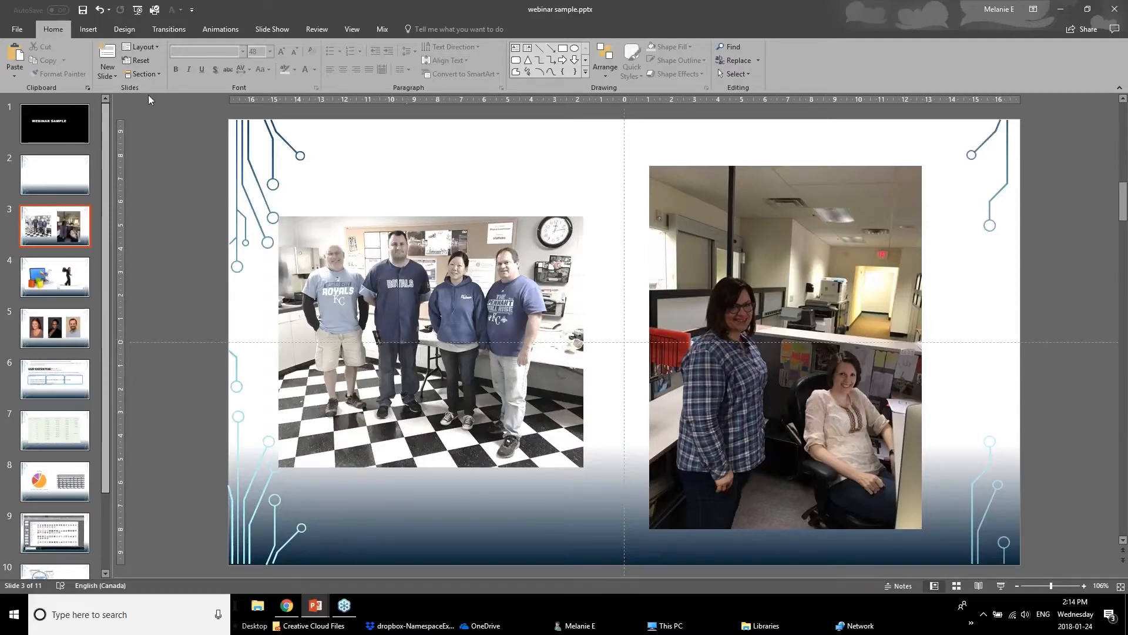
Step: Brighten the photo of the two women in the office with a brightness/contrast correction preset
left_click(393, 331)
left_click(795, 334)
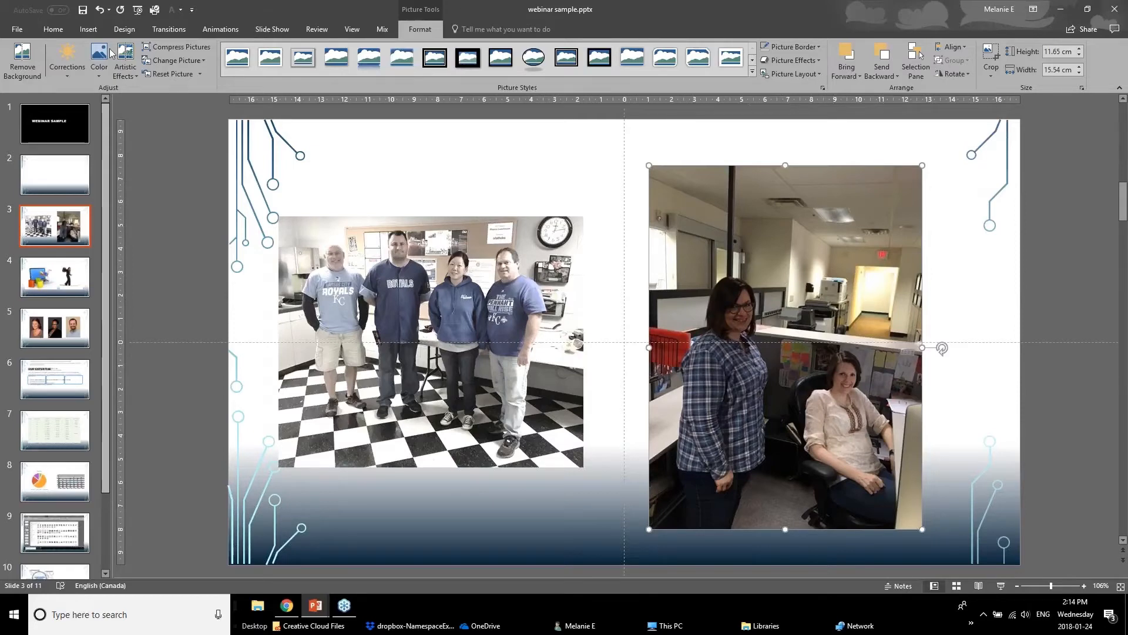
left_click(53, 71)
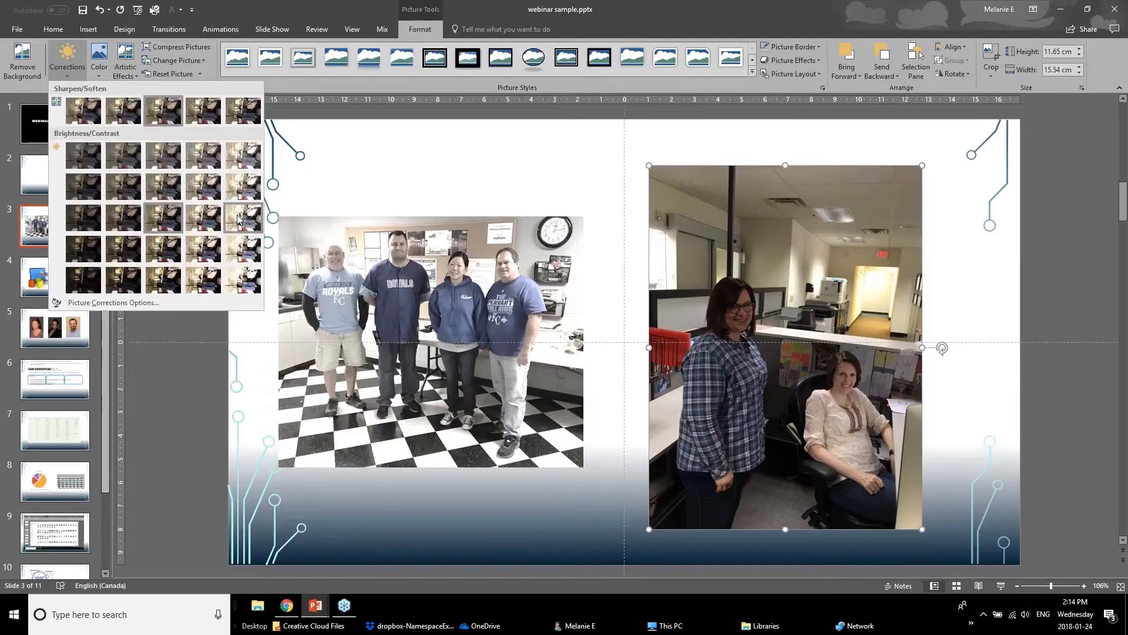
left_click(197, 217)
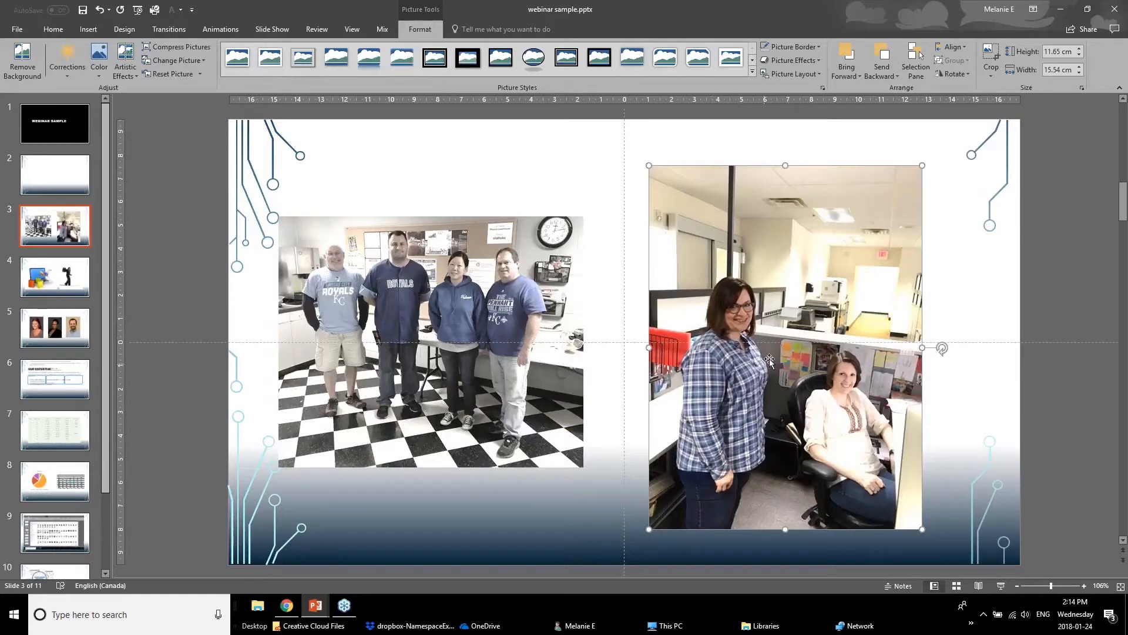
Step: Crop the photo of the two women from its top, bottom and left edges to about 10 × 8 cm, shifting the image within the frame
left_click(992, 56)
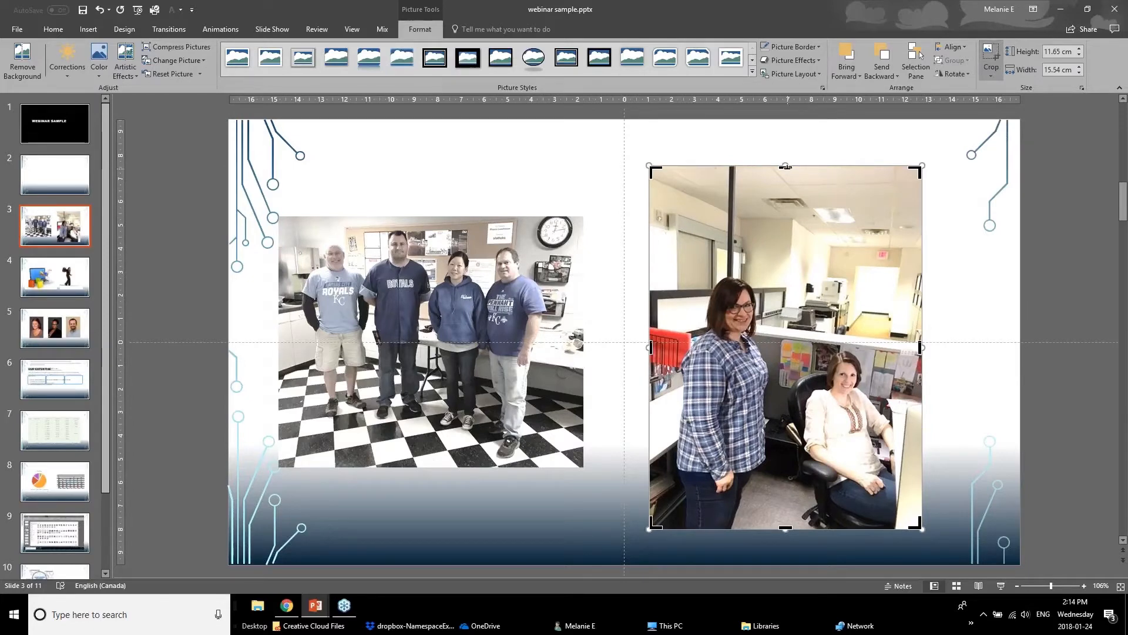
left_click_drag(785, 167, 786, 272)
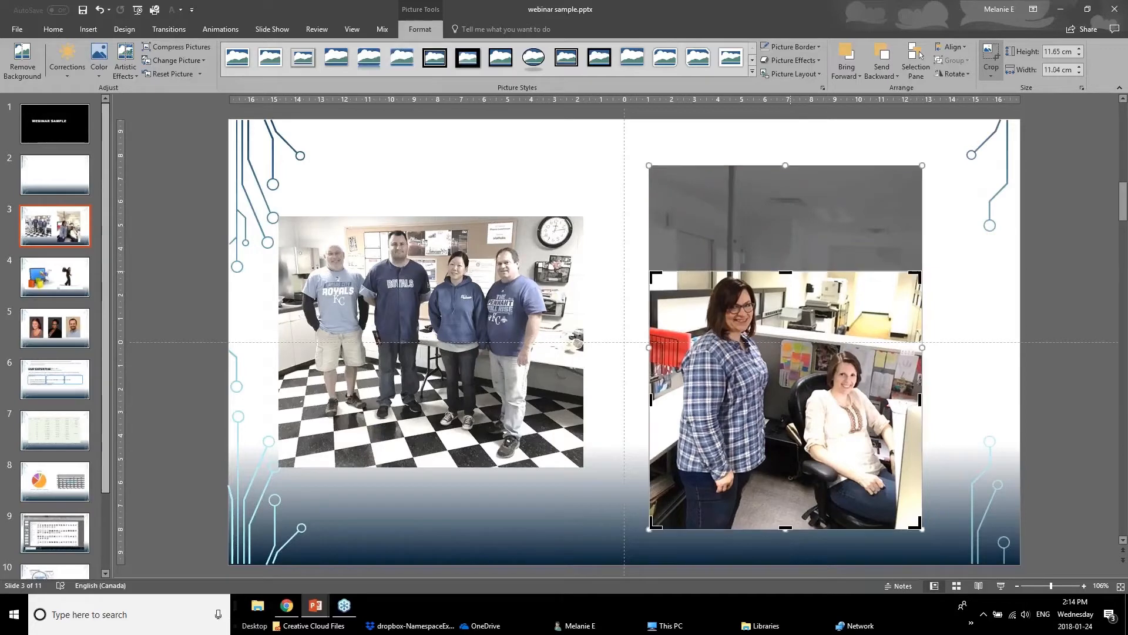
left_click_drag(785, 527, 787, 454)
left_click_drag(648, 353, 689, 353)
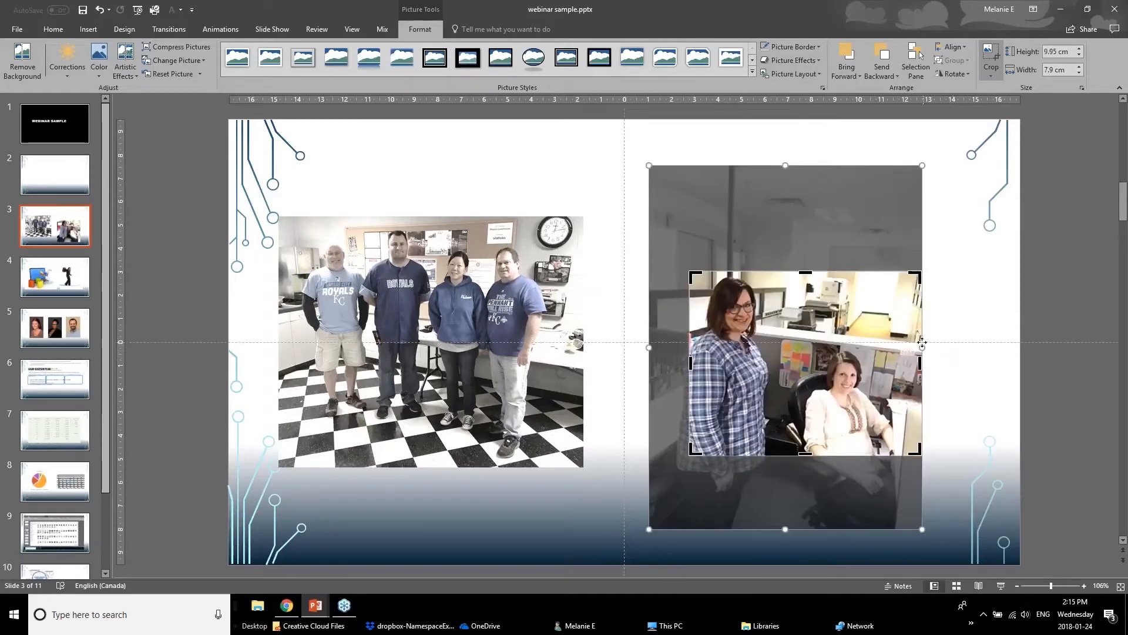
left_click_drag(922, 347, 884, 359)
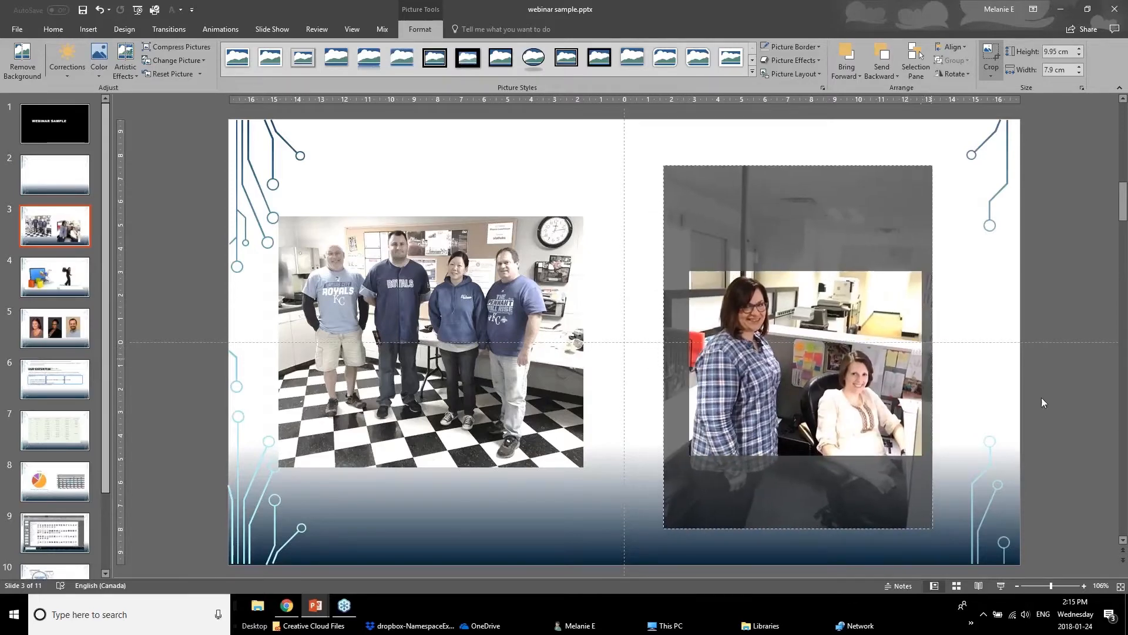
left_click(1010, 410)
Step: Enlarge the cropped photo of the two women to about 11.4 × 9 cm and center it vertically on the slide's right half
left_click_drag(872, 408, 834, 321)
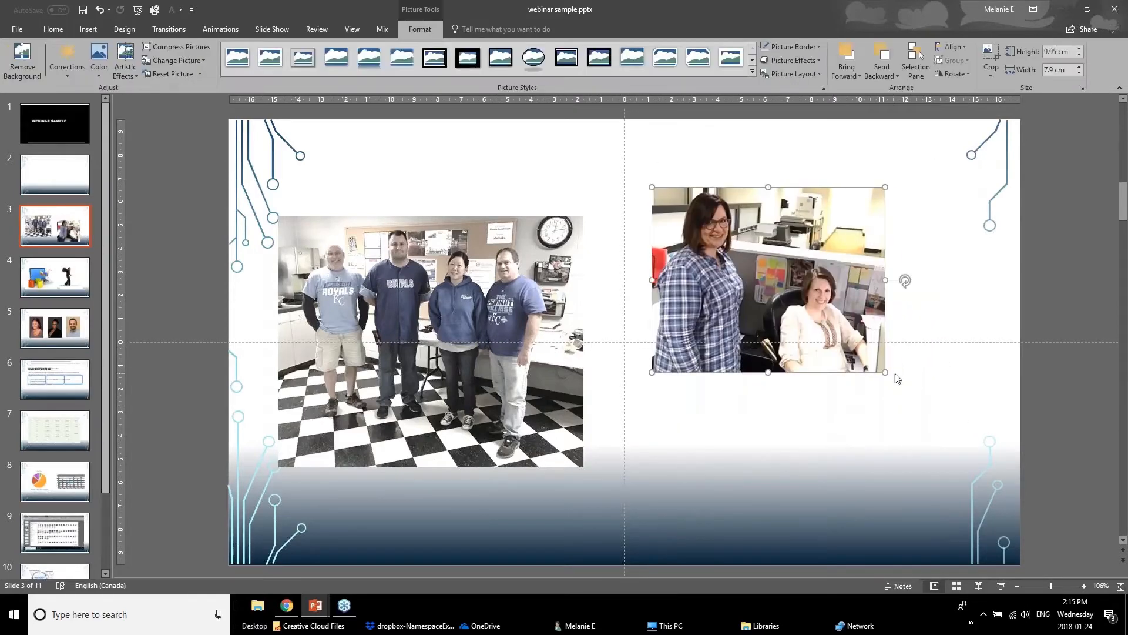
left_click_drag(898, 377, 920, 398)
left_click_drag(860, 318, 882, 366)
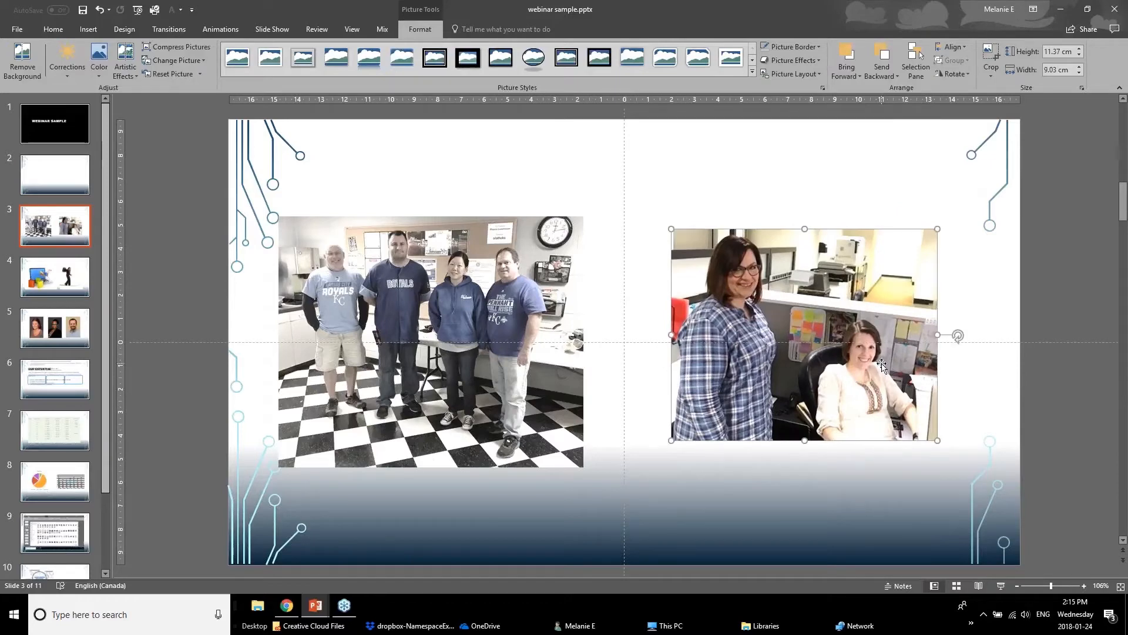
Step: Crop away the lower half of the group photo to about 5.4 cm high and move it down beside the other photo
left_click(493, 294)
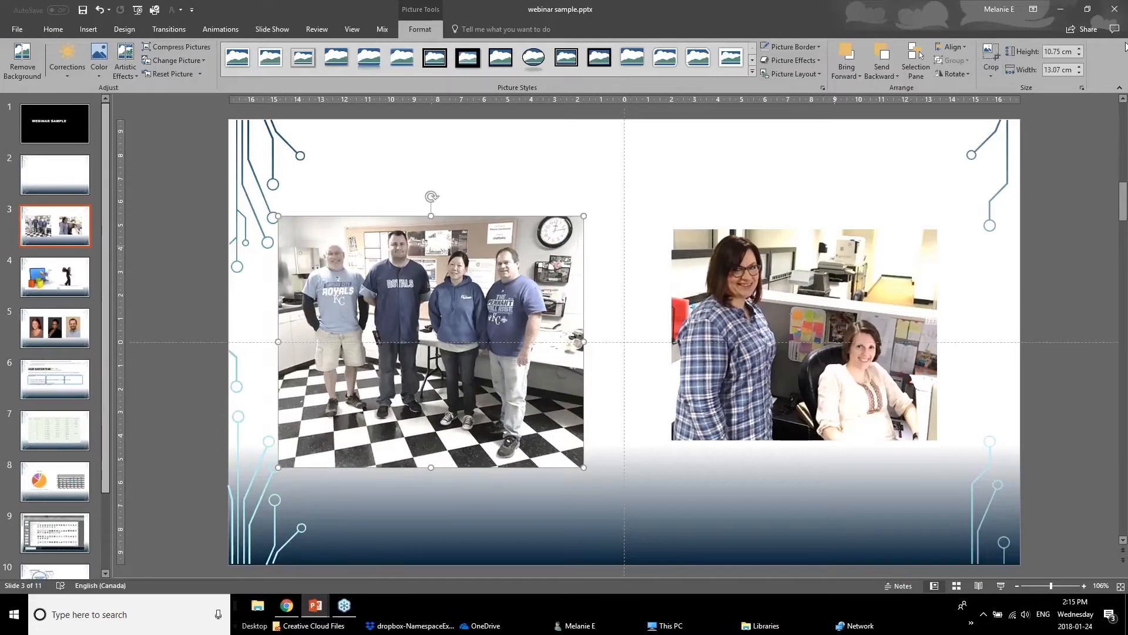
left_click(991, 56)
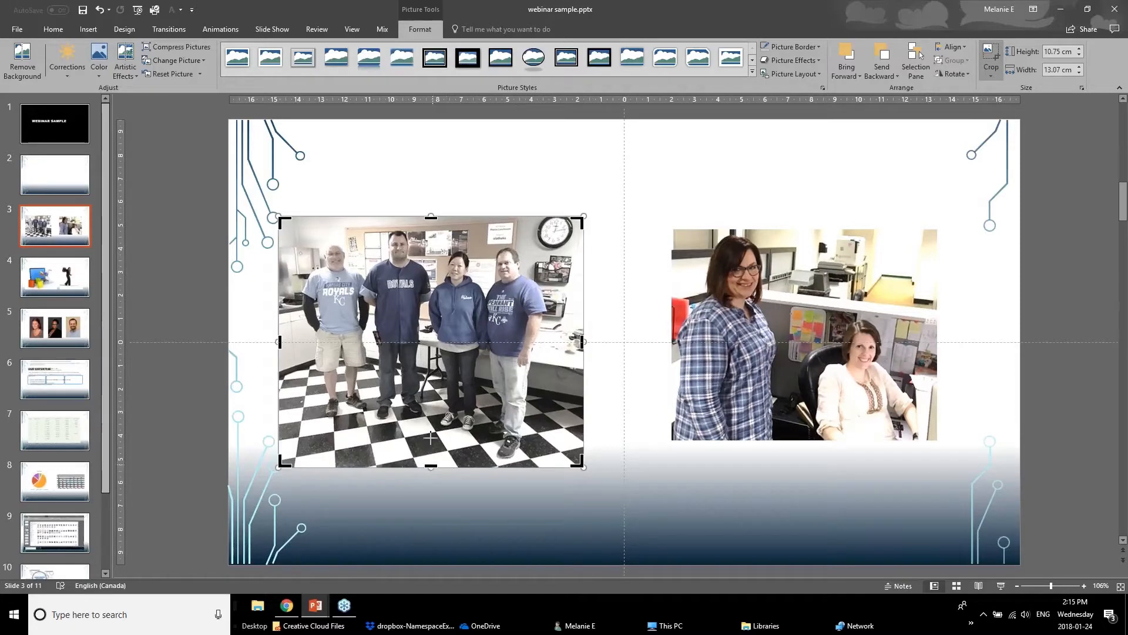
left_click_drag(431, 438, 447, 343)
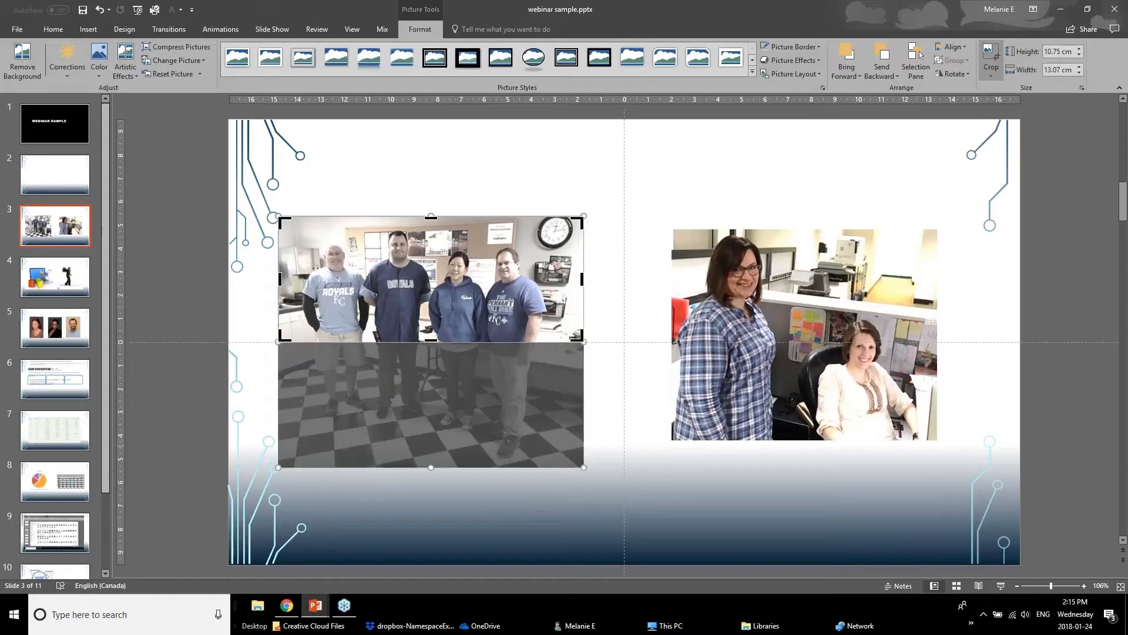
left_click(171, 445)
left_click_drag(421, 277, 426, 317)
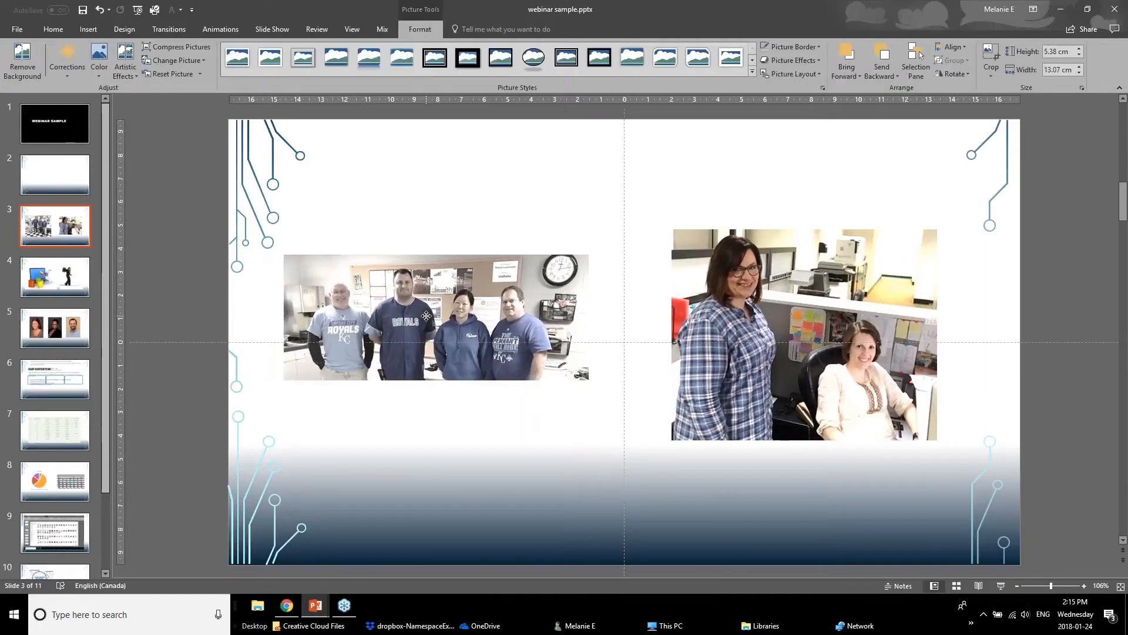
left_click(429, 328)
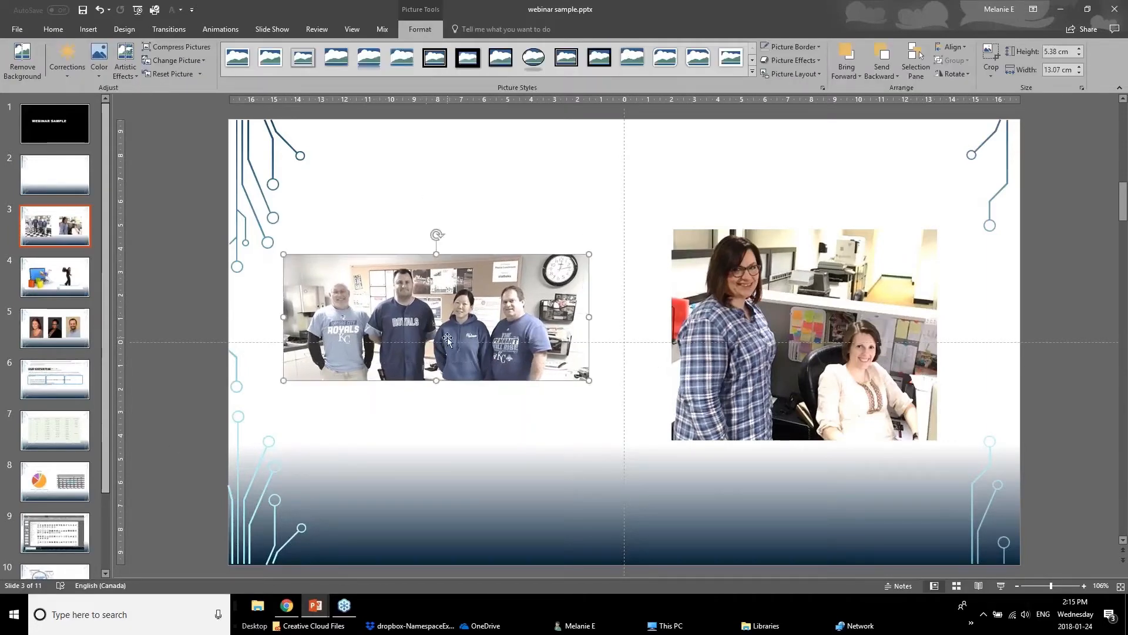
Step: Apply the second-lowest color saturation preset to the photo of the two women to match the group photo
left_click(803, 314)
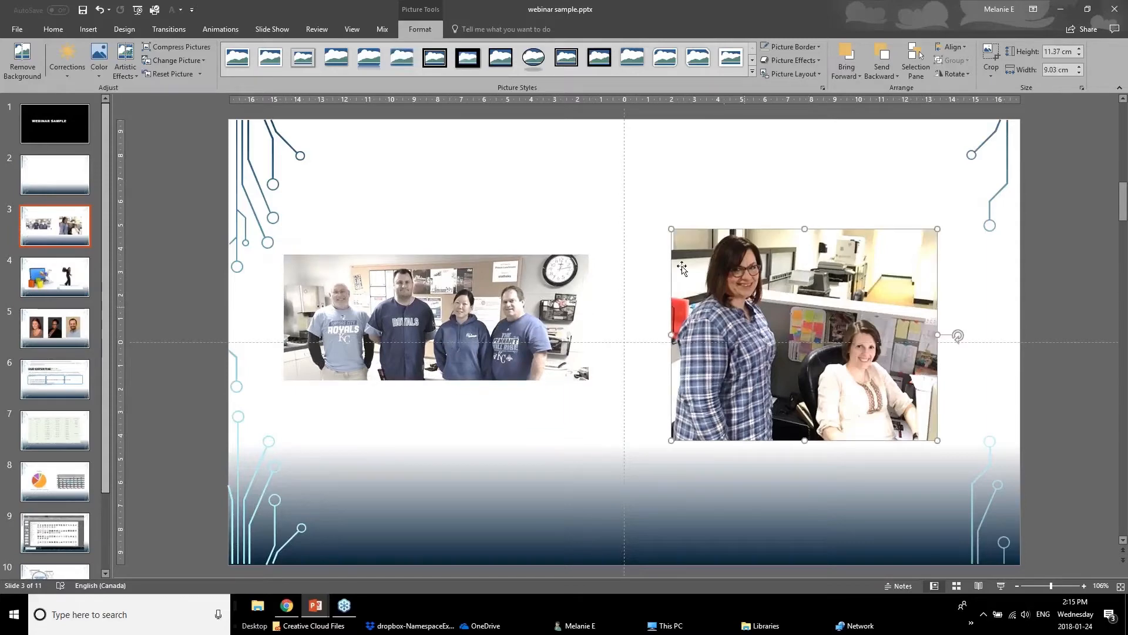
left_click(99, 61)
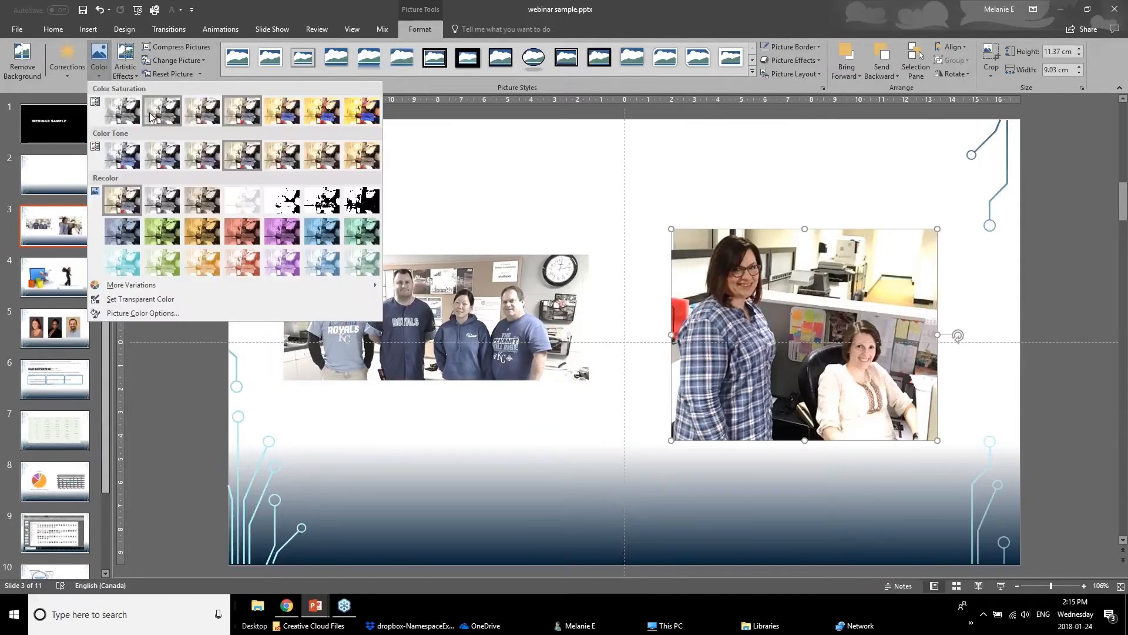
left_click(150, 115)
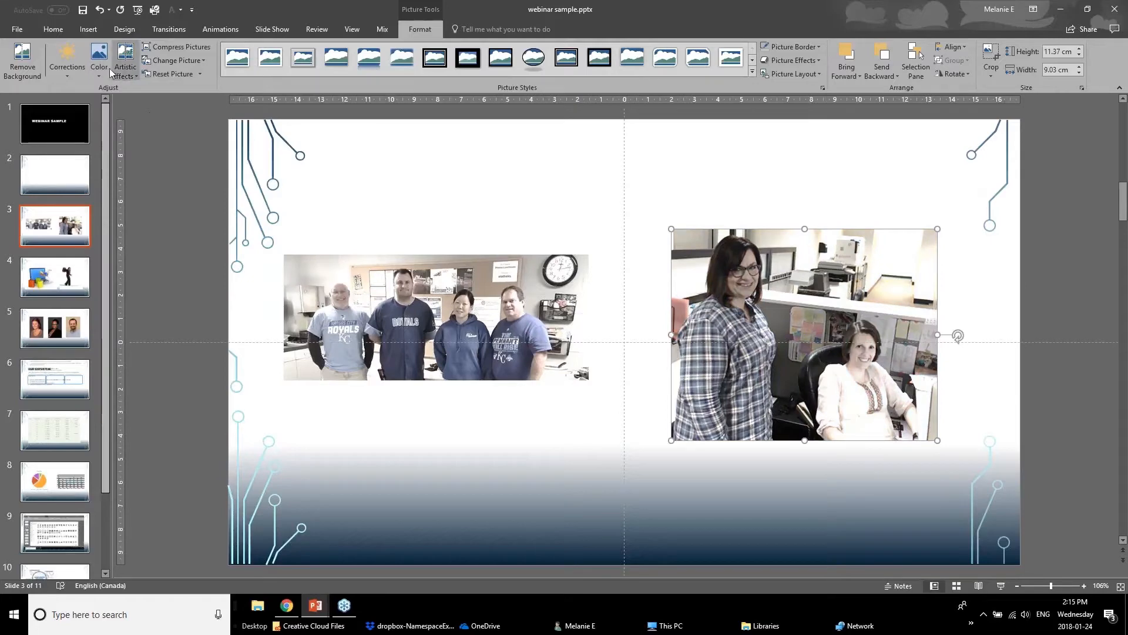
left_click(558, 416)
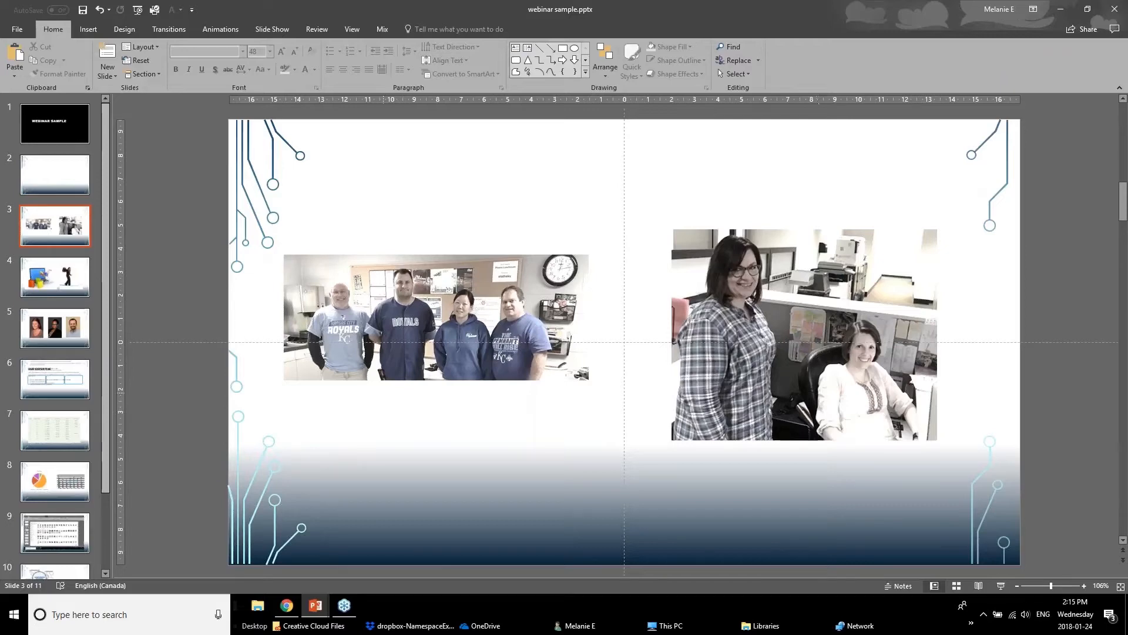
Step: Switch to the Powerpoint Webinar January 2018 v1 presentation and view the Removing Background slide
mouse_move(321, 613)
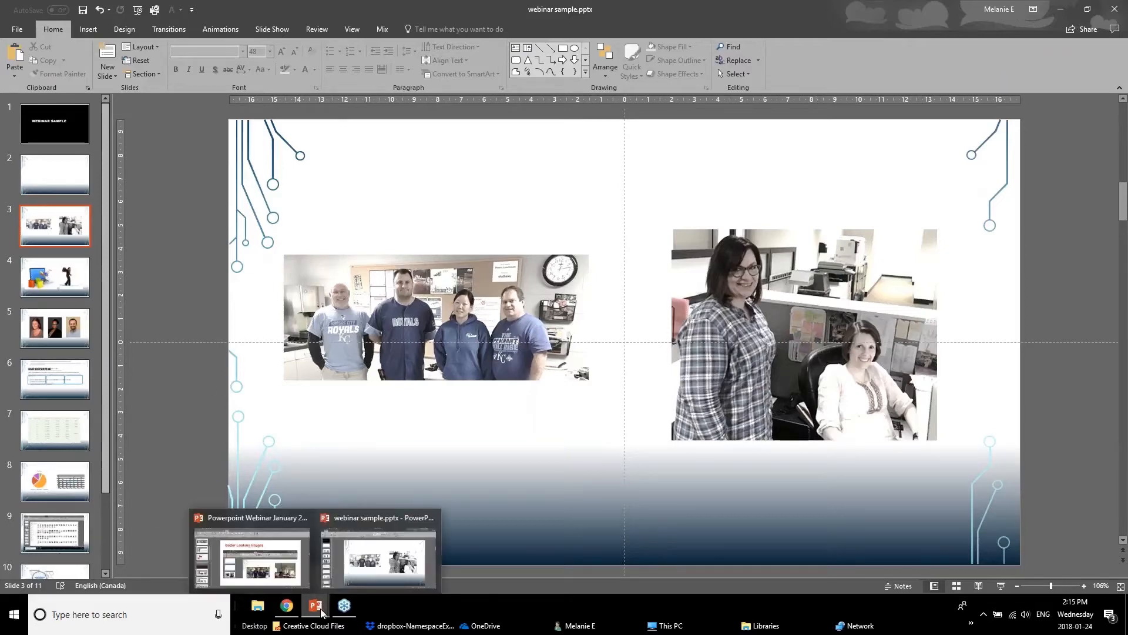
left_click(294, 574)
left_click(29, 537)
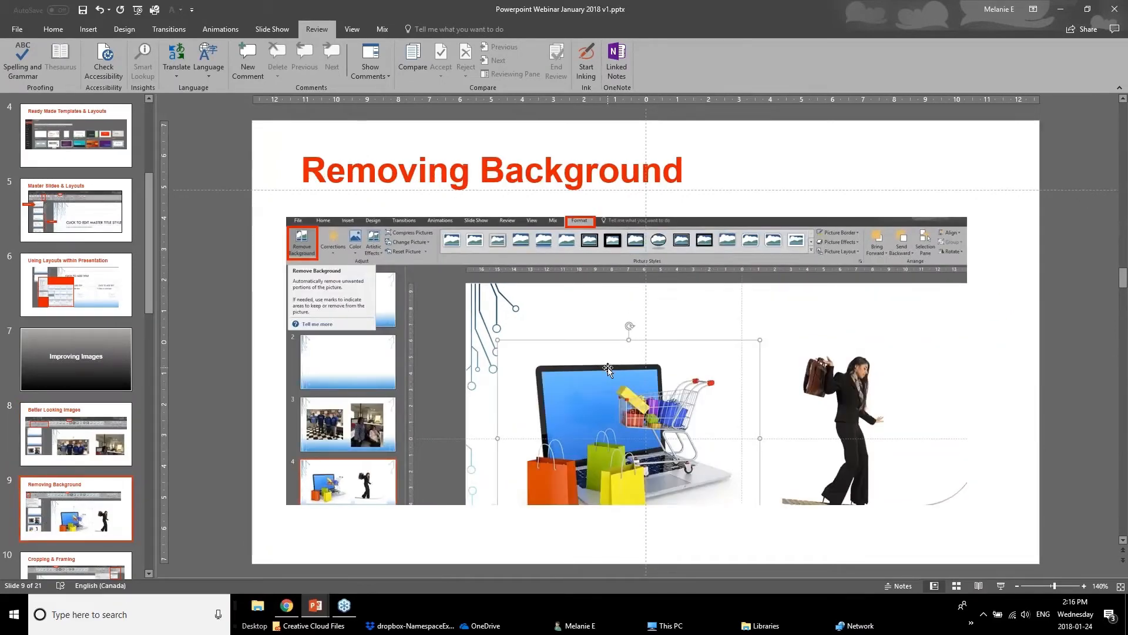
Step: Return to webinar sample.pptx and open slide 4 with the laptop and businesswoman pictures
left_click(309, 607)
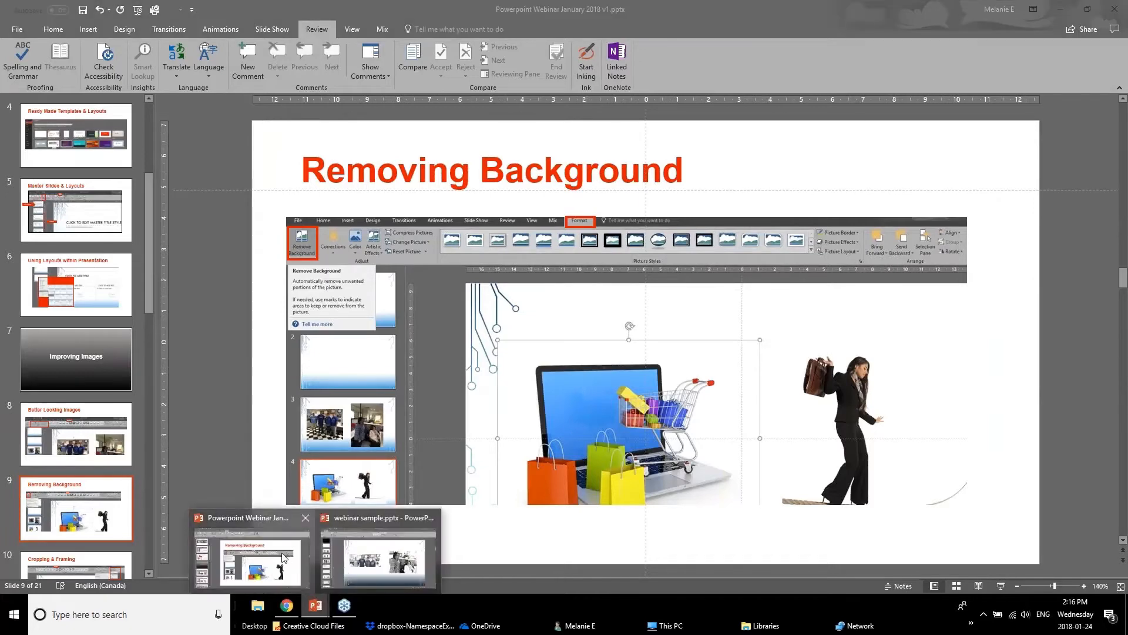
left_click(356, 550)
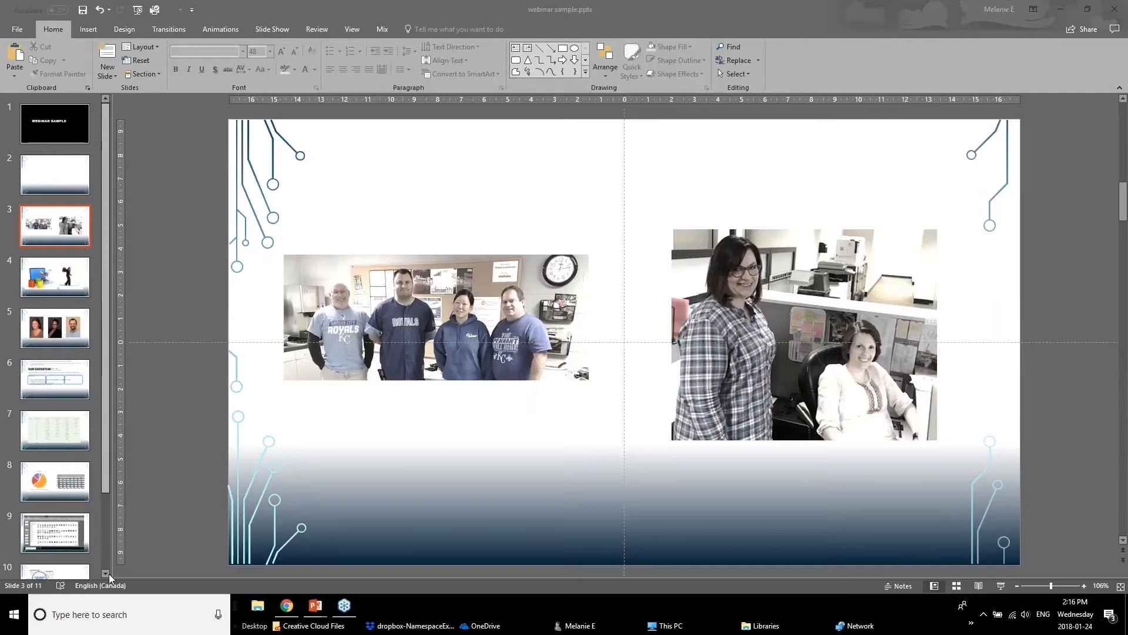
left_click(48, 274)
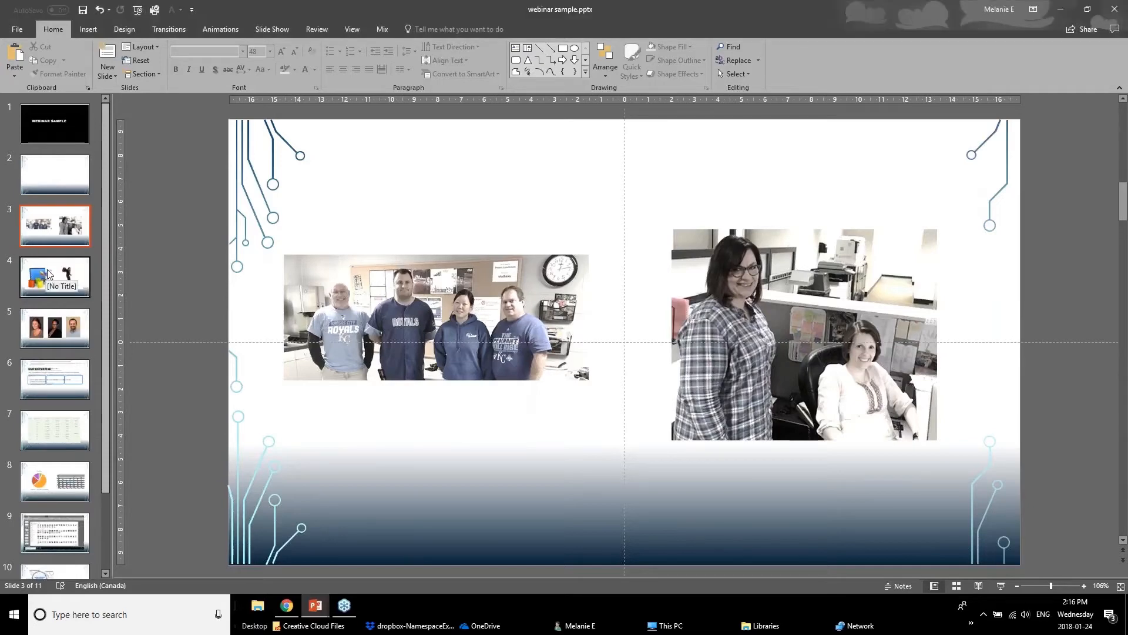
left_click(49, 273)
Step: Reposition the laptop and businesswoman pictures on slide 4, and show the picture formatting tools for the laptop picture
left_click_drag(498, 335, 445, 259)
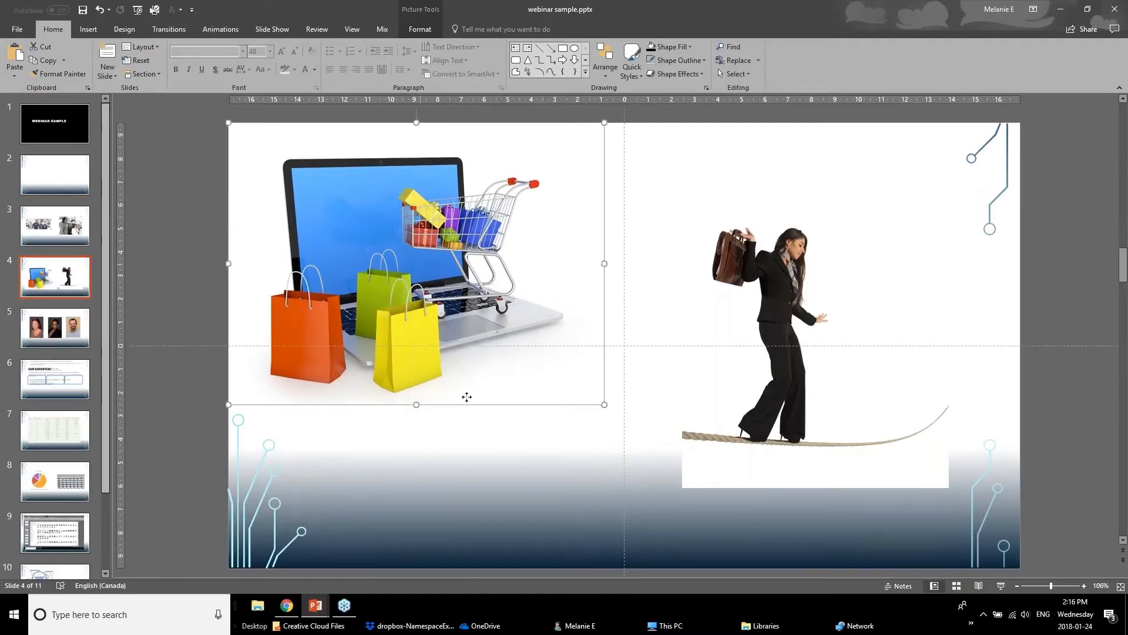
left_click_drag(466, 395, 458, 342)
left_click_drag(734, 352, 792, 351)
mouse_move(464, 396)
left_mouse_down()
mouse_move(454, 421)
mouse_move(457, 403)
left_mouse_up()
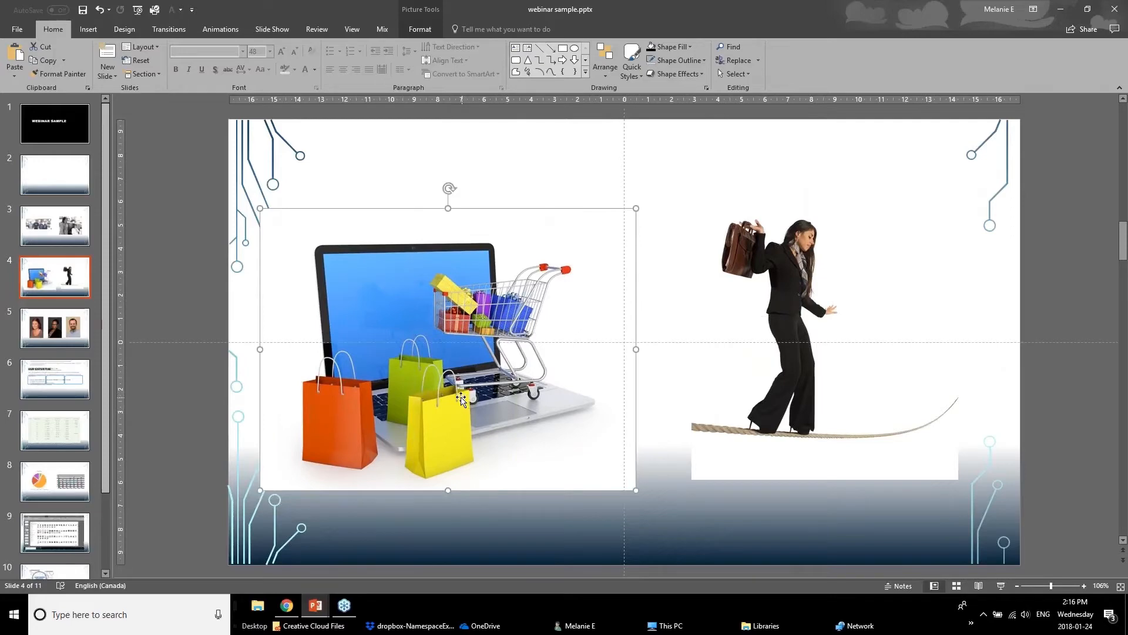
left_click(414, 11)
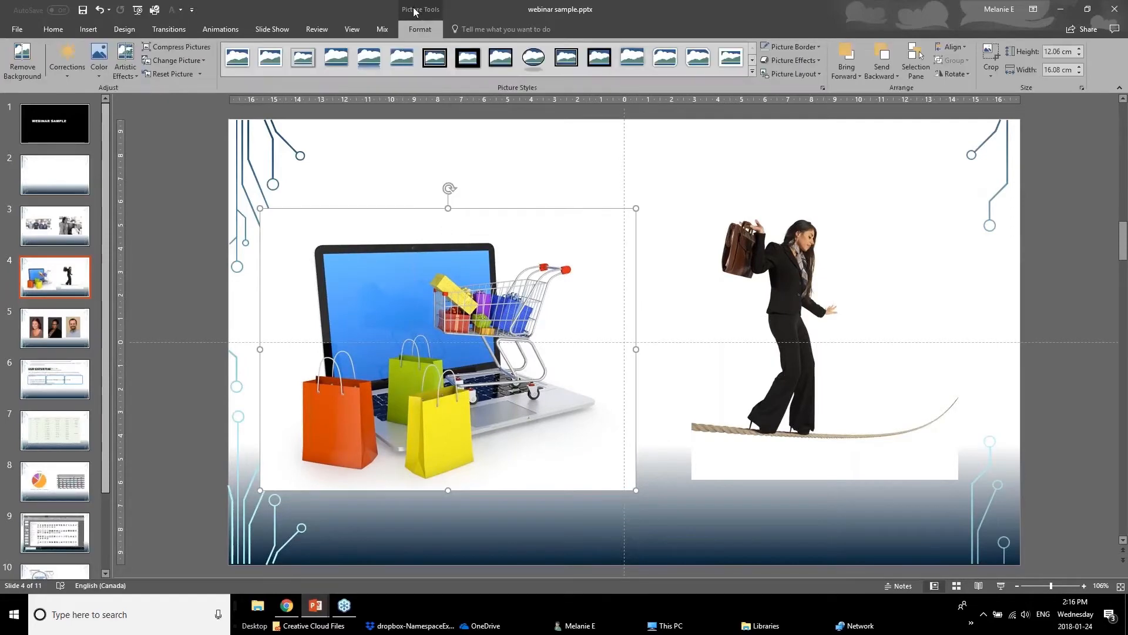
Step: Start removing the laptop picture's background and mark the laptop base, shopping cart and bottoms of the shopping bags as areas to keep
left_click(25, 68)
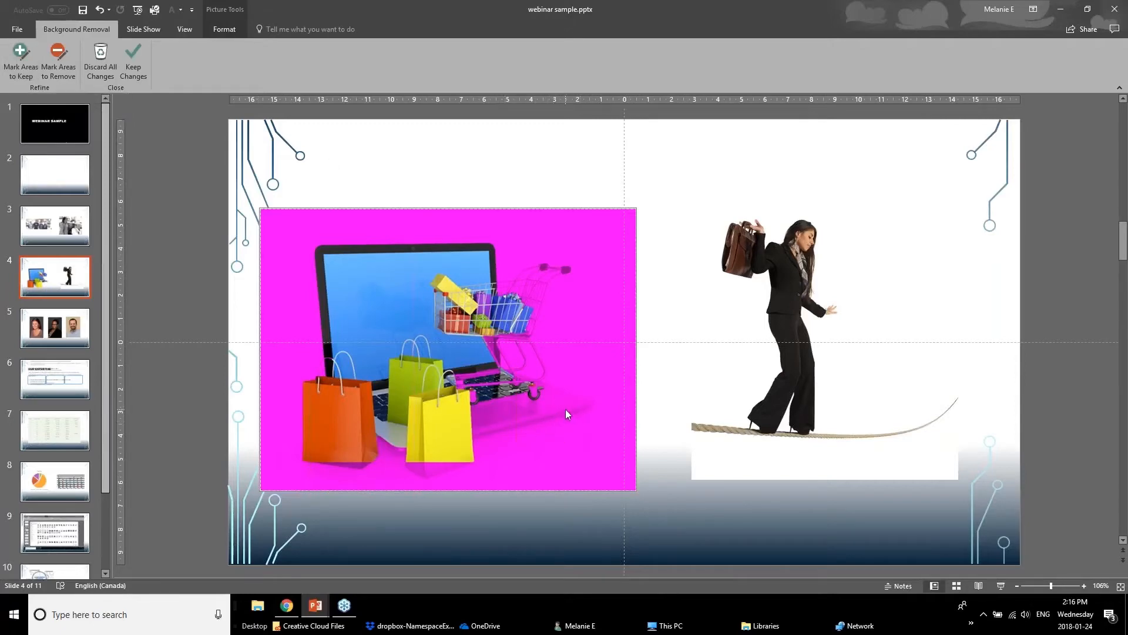
left_click(21, 76)
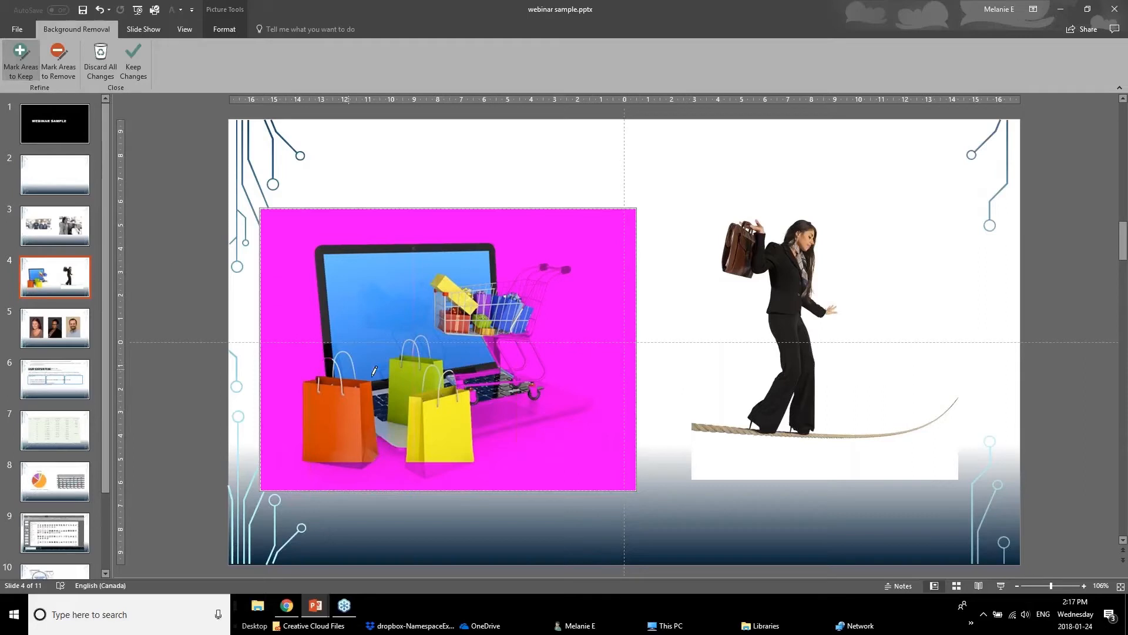
left_click_drag(479, 413, 581, 404)
mouse_move(539, 288)
left_mouse_down()
mouse_move(526, 356)
mouse_move(547, 374)
left_mouse_up()
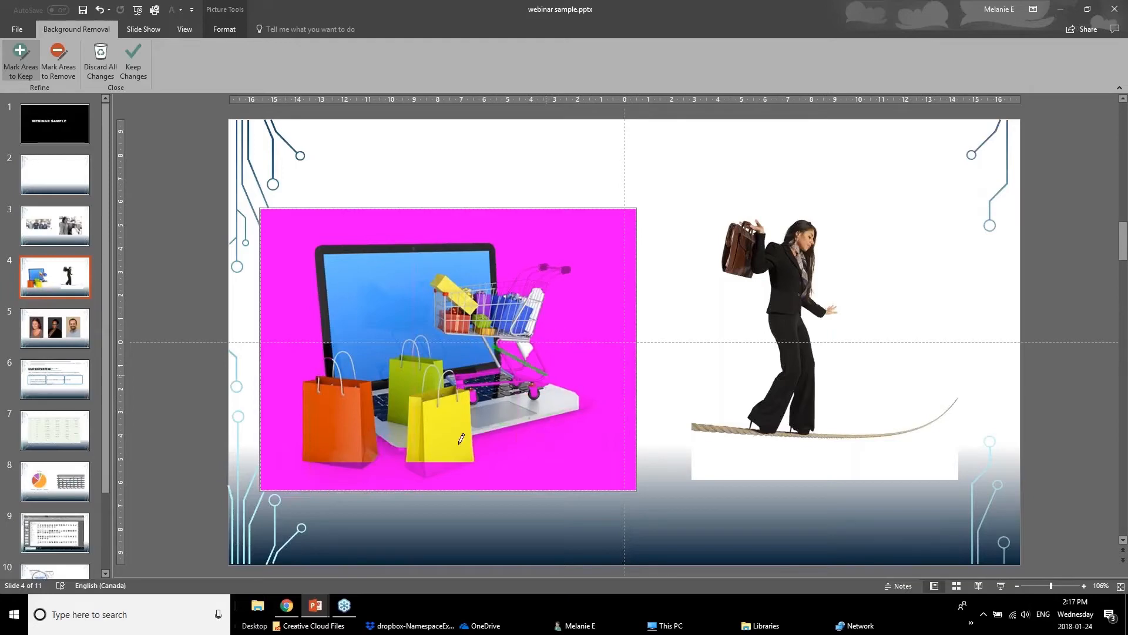
left_click_drag(440, 467, 419, 466)
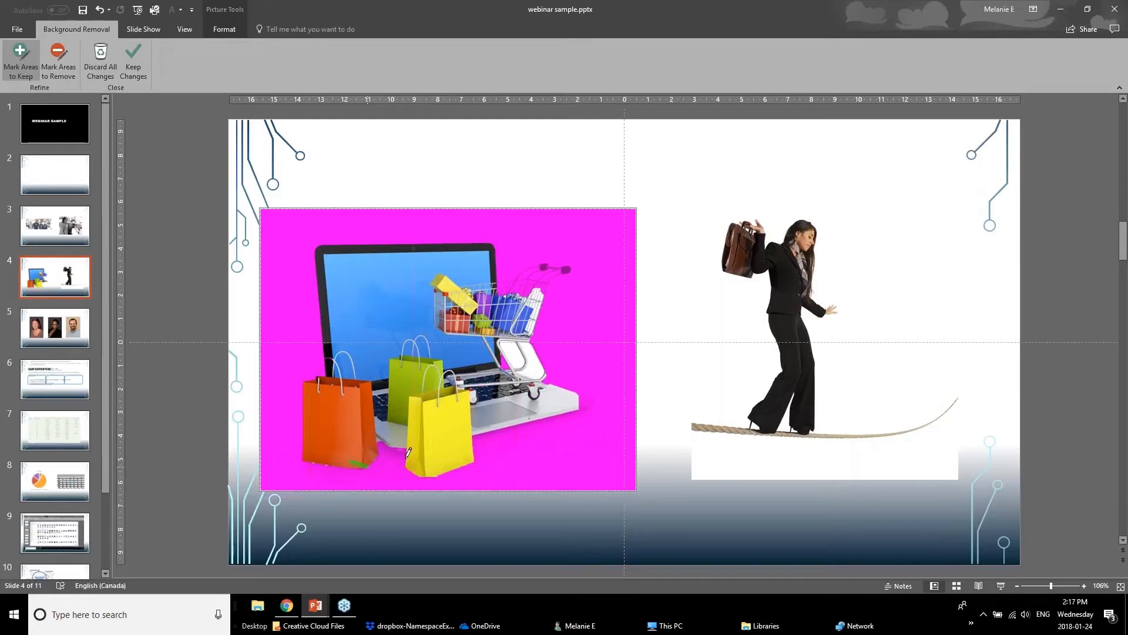
left_click_drag(405, 458, 382, 442)
Step: Mark the laptop's remaining front edge and corner as areas to keep, apply the background removal, and shift the picture up slightly
left_click_drag(496, 439, 583, 414)
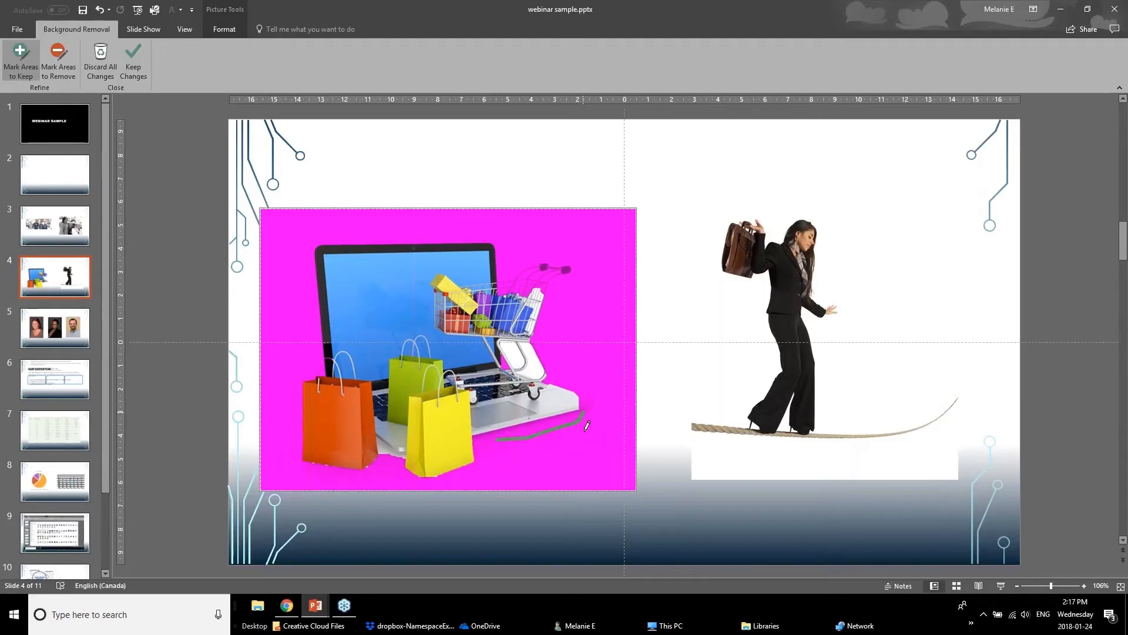
left_click_drag(588, 401, 600, 410)
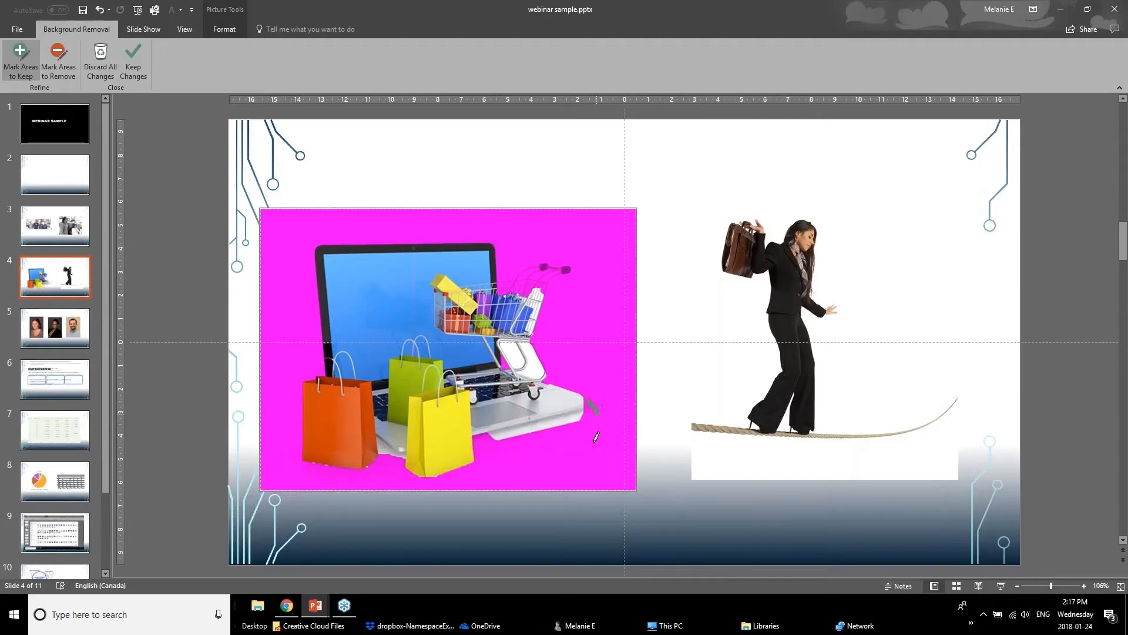
left_click_drag(546, 374, 562, 387)
left_click_drag(479, 439, 496, 440)
left_click(136, 69)
left_click_drag(463, 432, 424, 355)
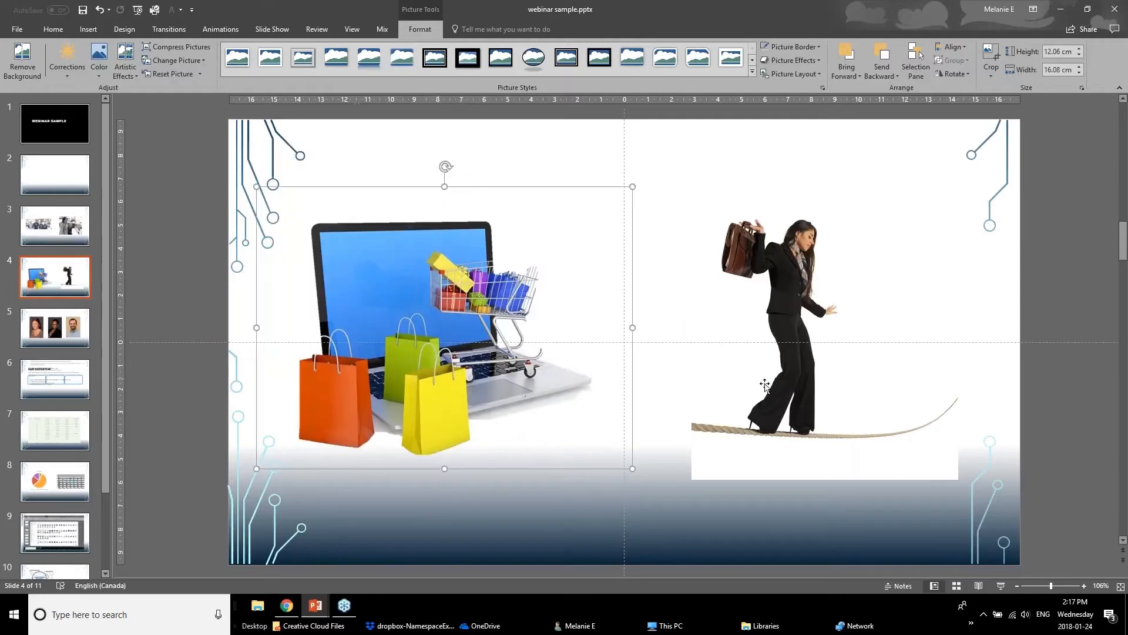
Step: Remove the businesswoman picture's background, marking both ends of the rope as areas to keep
left_click(816, 359)
left_click(18, 58)
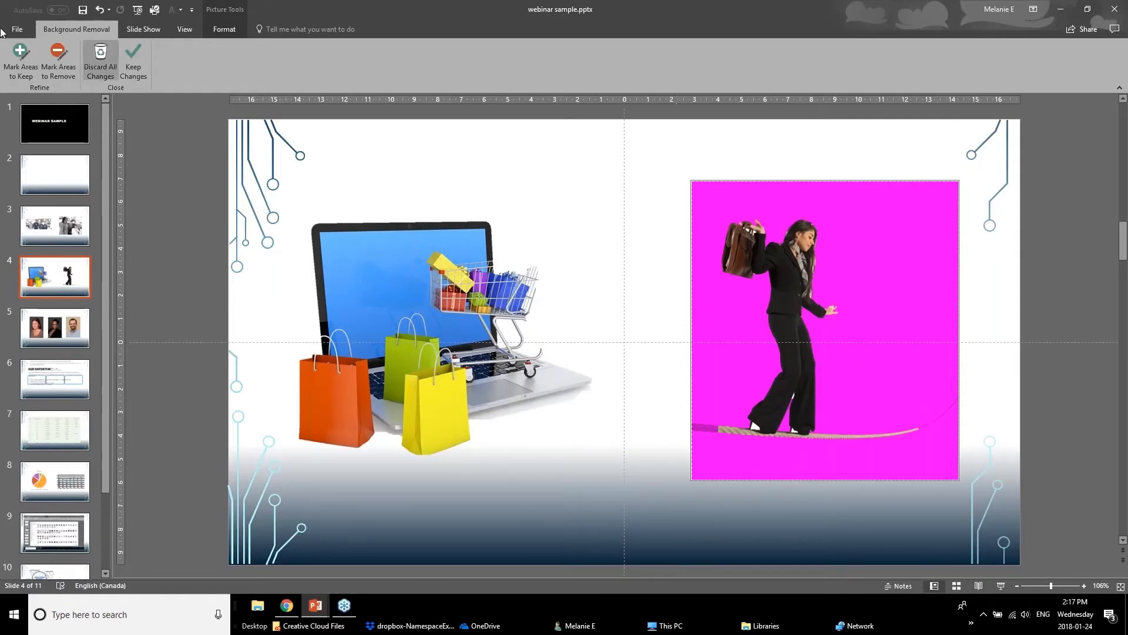
left_click(10, 60)
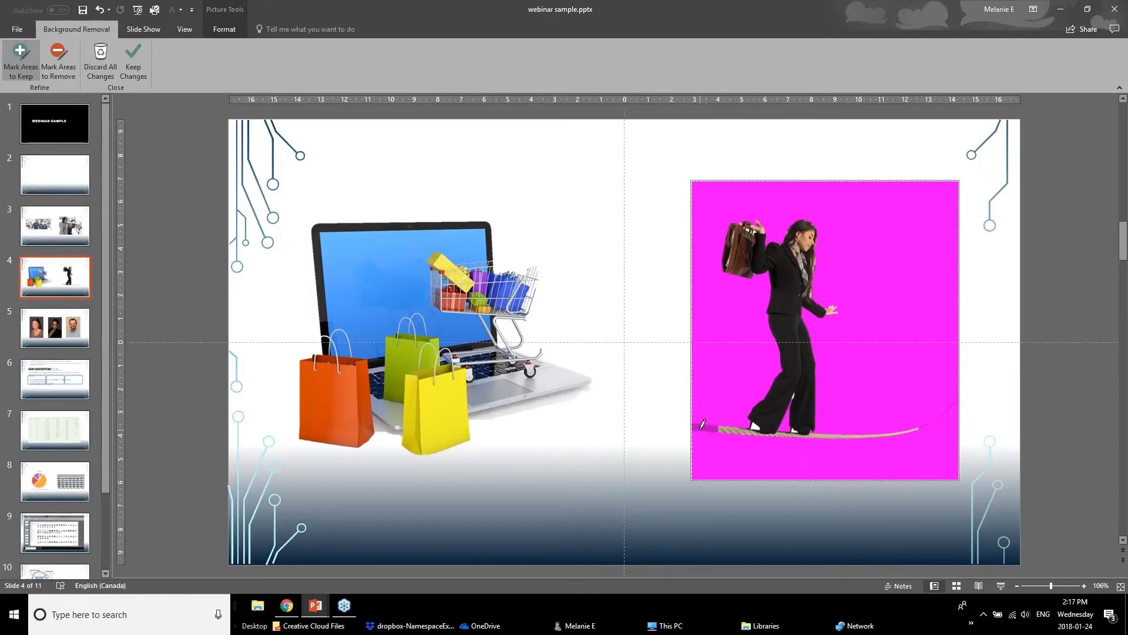
left_click_drag(700, 429, 733, 433)
left_click_drag(921, 425, 937, 419)
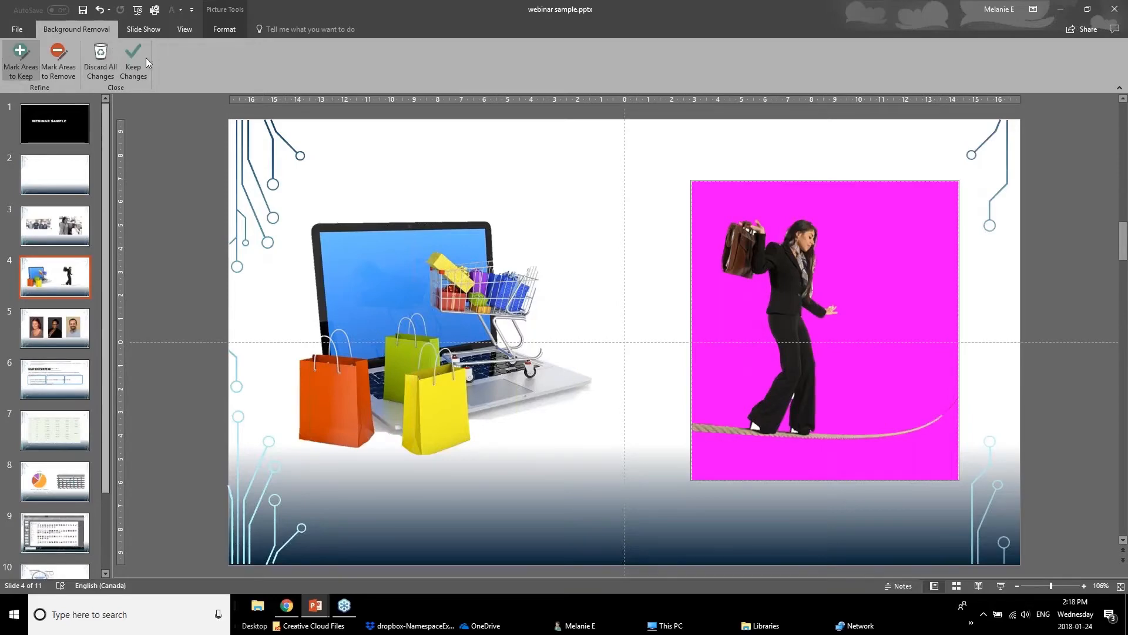
left_click(126, 58)
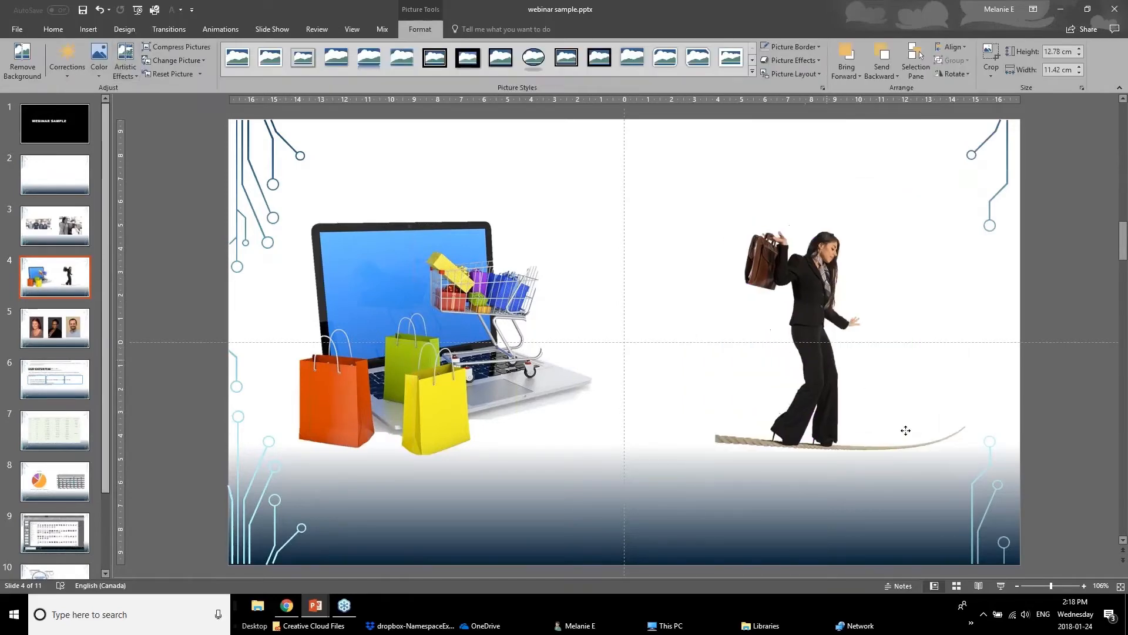
Step: Bring the businesswoman picture forward and reposition it on the slide beside the laptop picture
left_click_drag(906, 430, 788, 383)
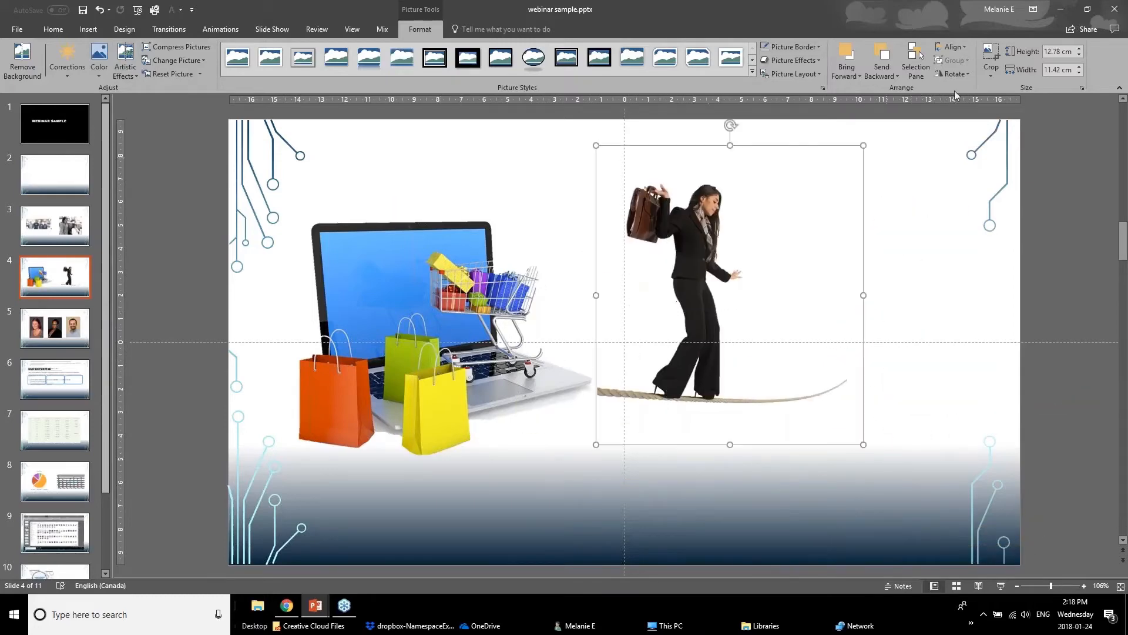
left_click(848, 71)
left_click(852, 89)
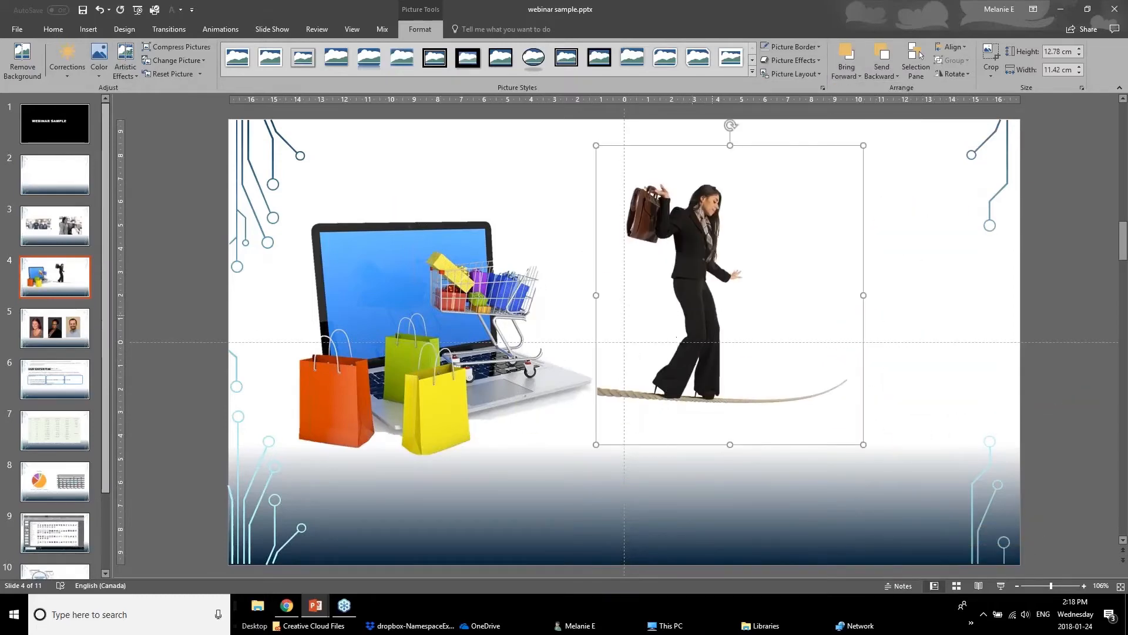
left_click_drag(755, 297, 824, 309)
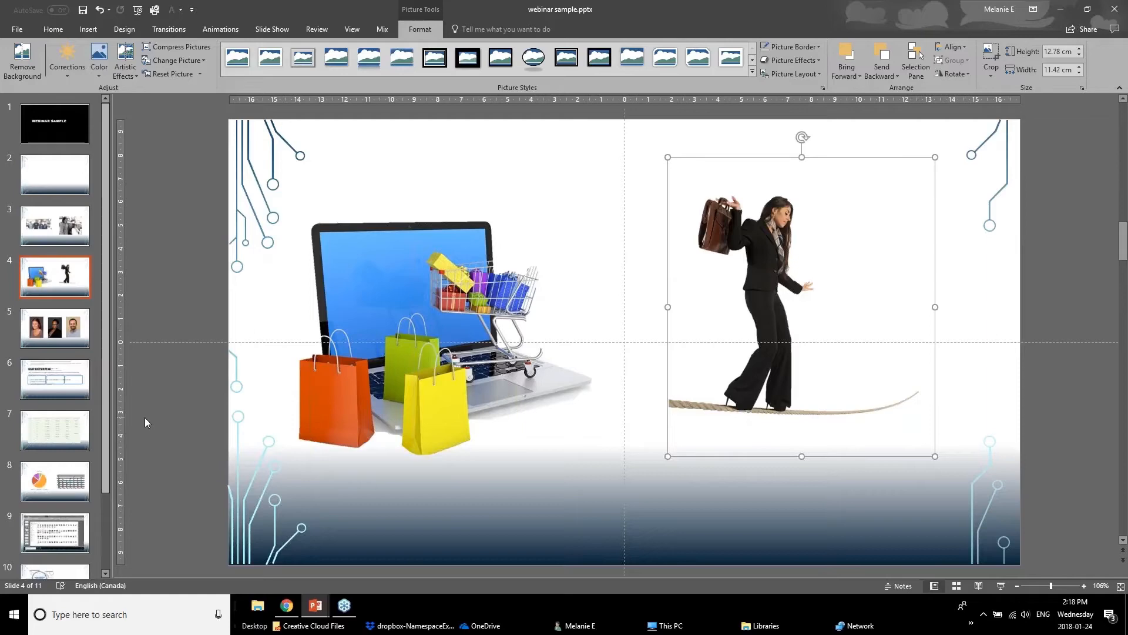
Step: On slide 5, crop the leftmost woman's portrait to an oval shape
left_click(41, 330)
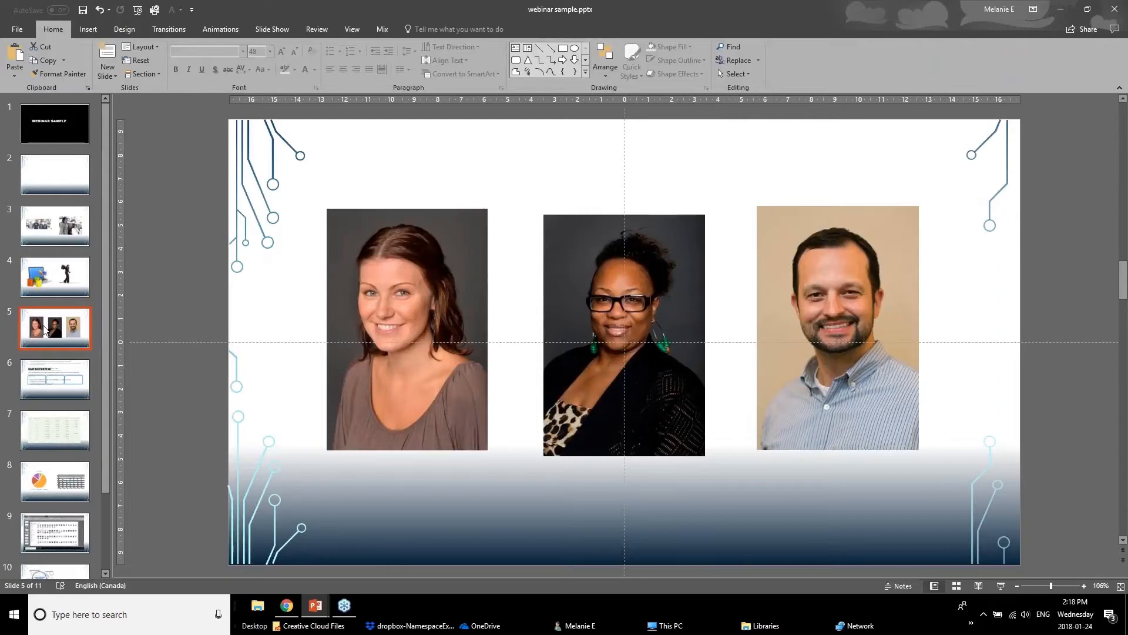
left_click(343, 352)
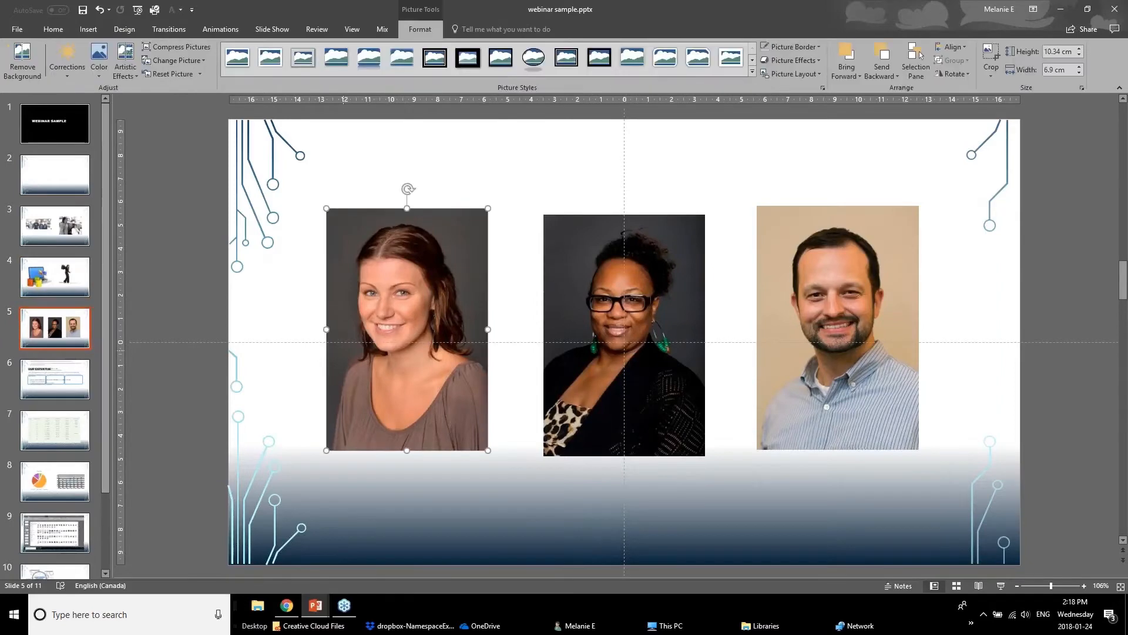
left_click(582, 365)
left_click(768, 369)
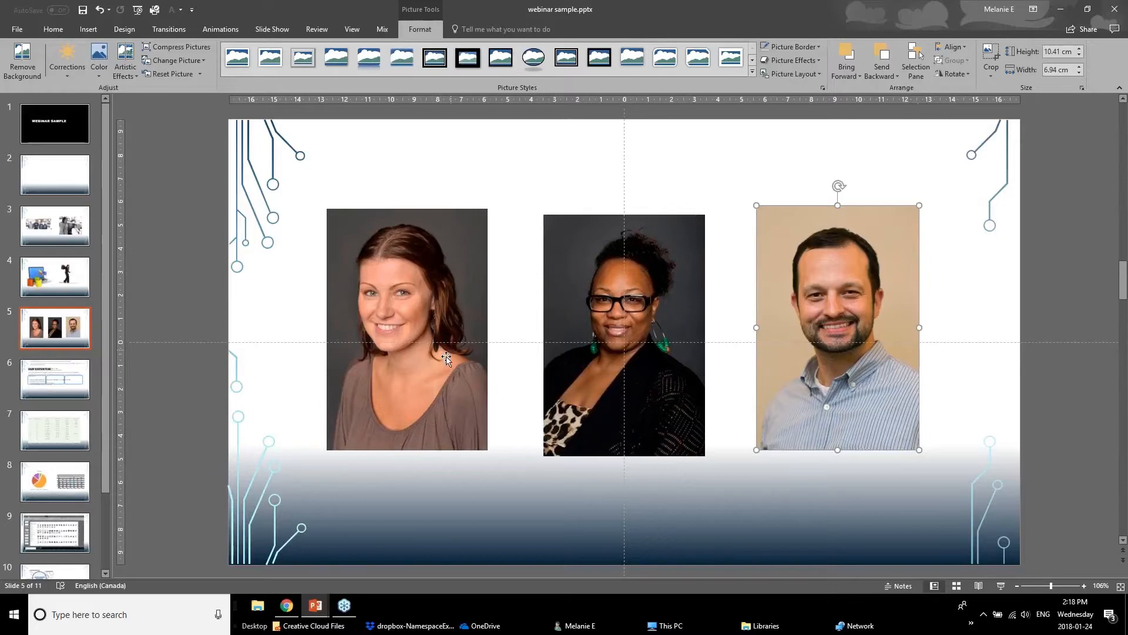
left_click(432, 350)
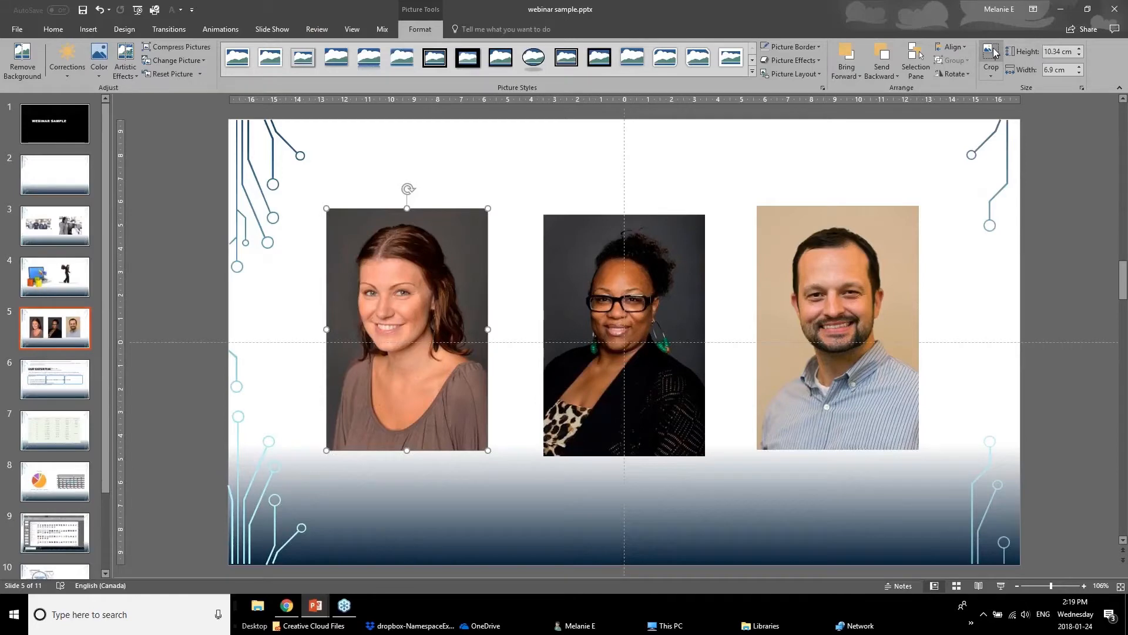
left_click(994, 80)
mouse_move(1001, 106)
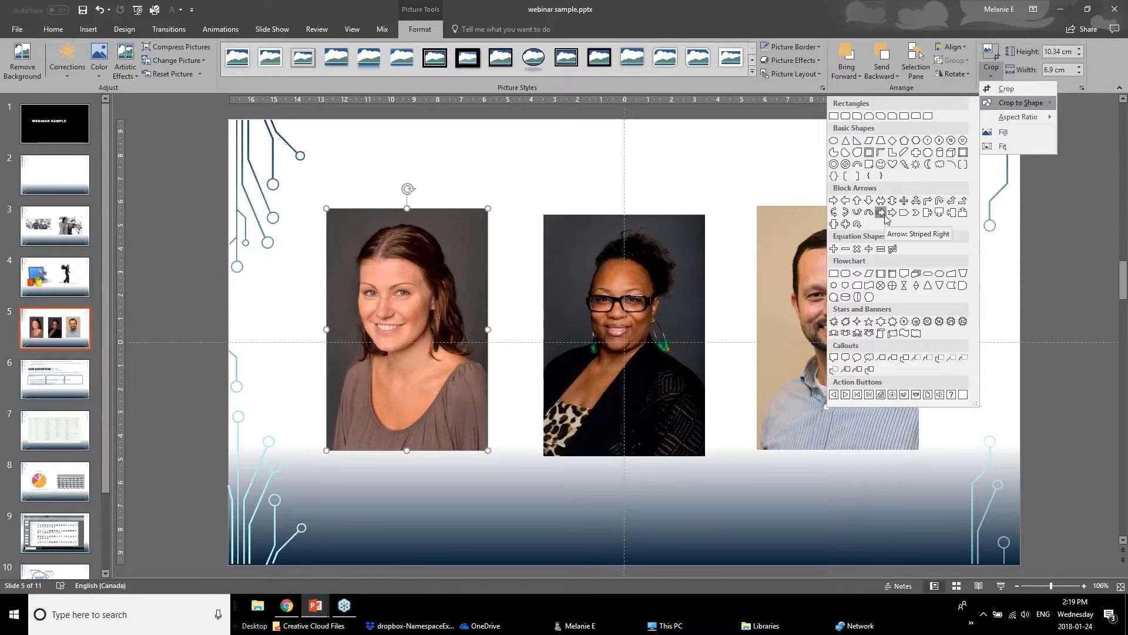
left_click(835, 141)
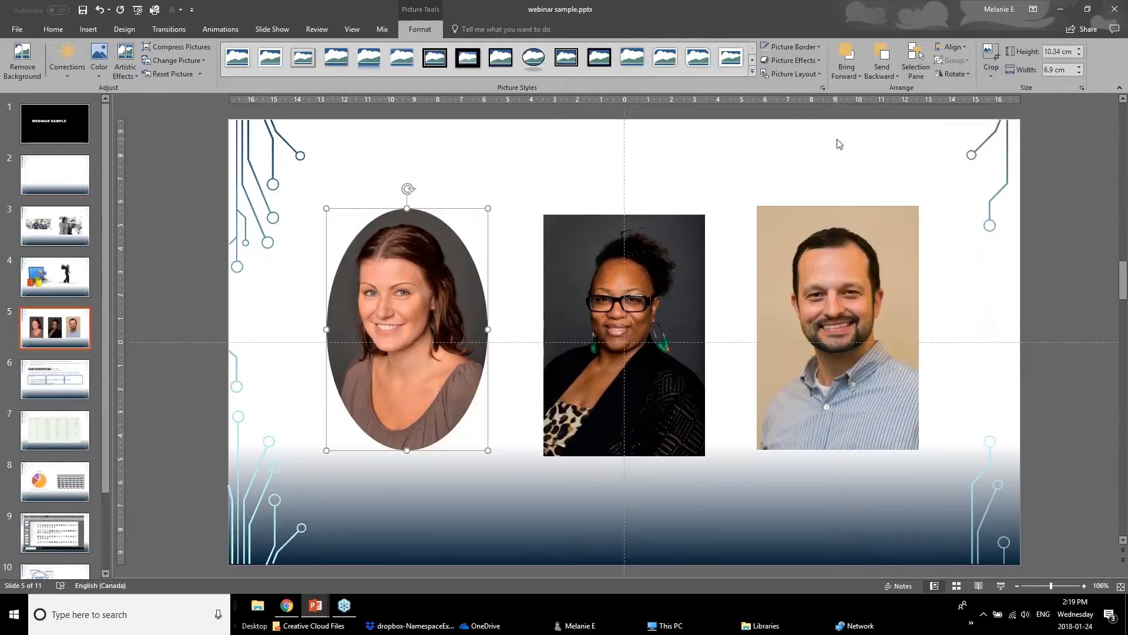
Step: Tighten the oval portrait's crop around the woman's face to about 6.11 cm high by 5.48 cm wide
left_click(991, 54)
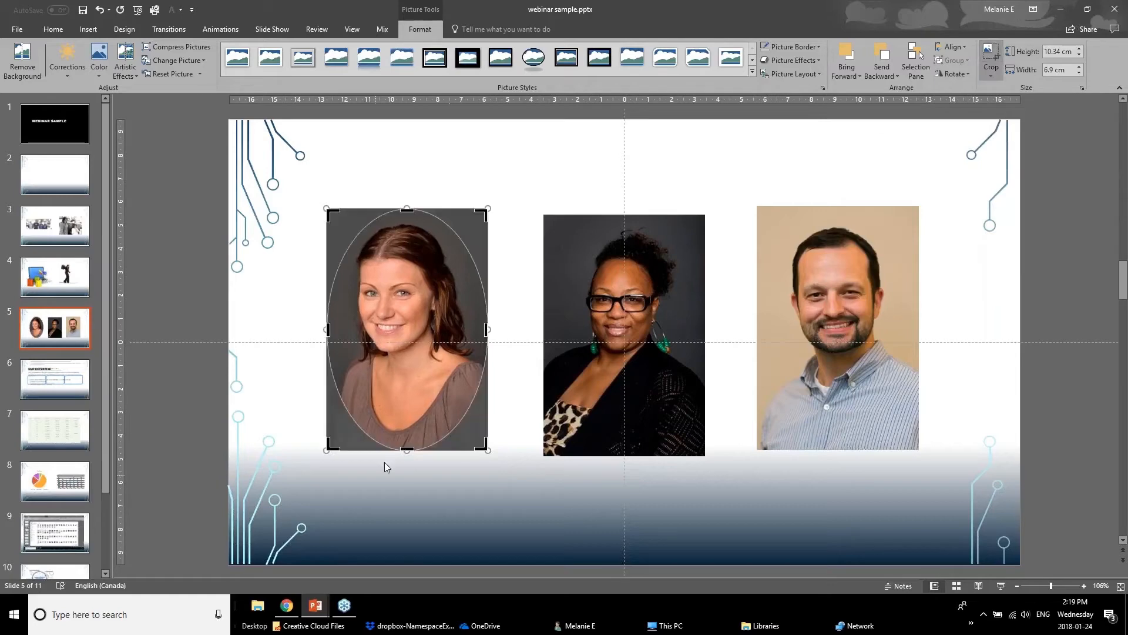
left_click_drag(406, 450, 406, 382)
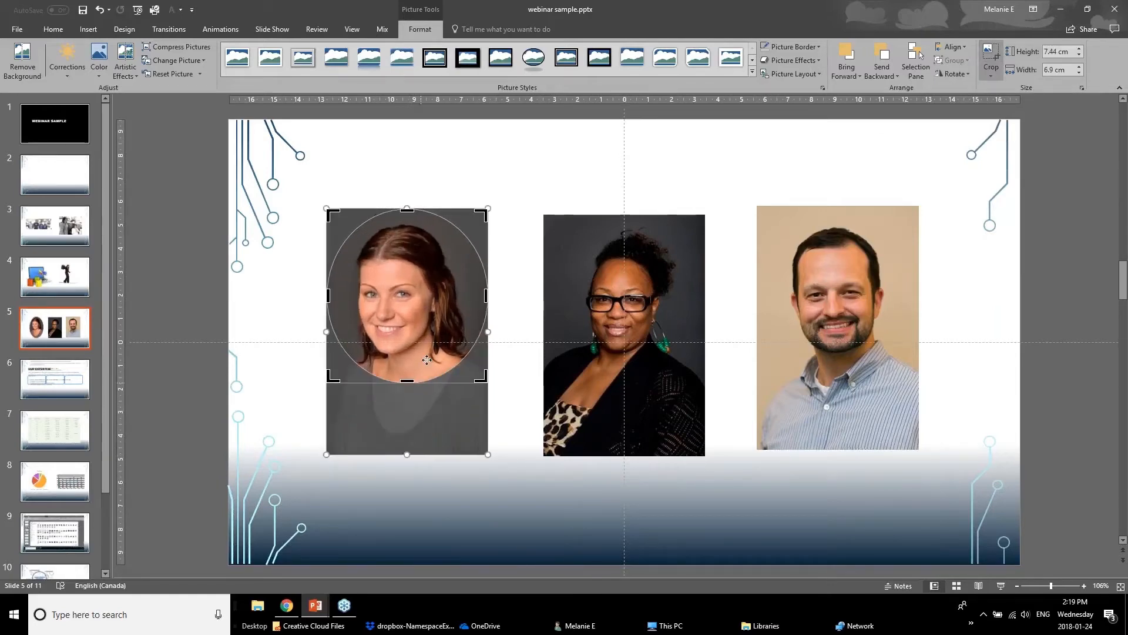
left_click_drag(409, 212, 410, 226)
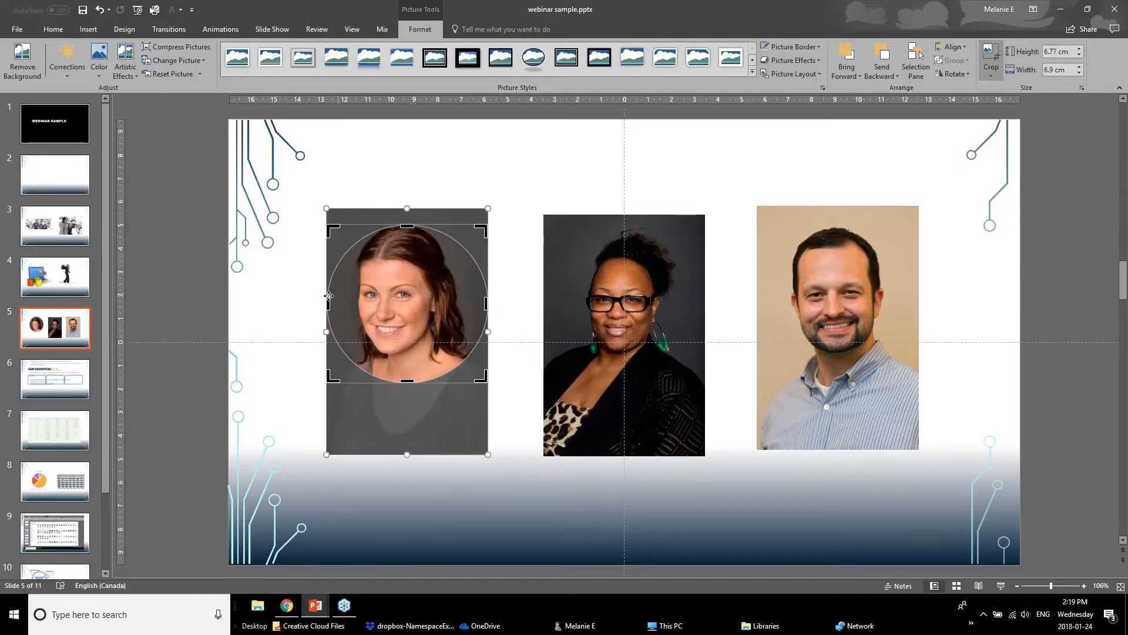
left_click_drag(328, 299, 336, 303)
left_click_drag(479, 307, 470, 307)
left_click_drag(463, 299, 462, 299)
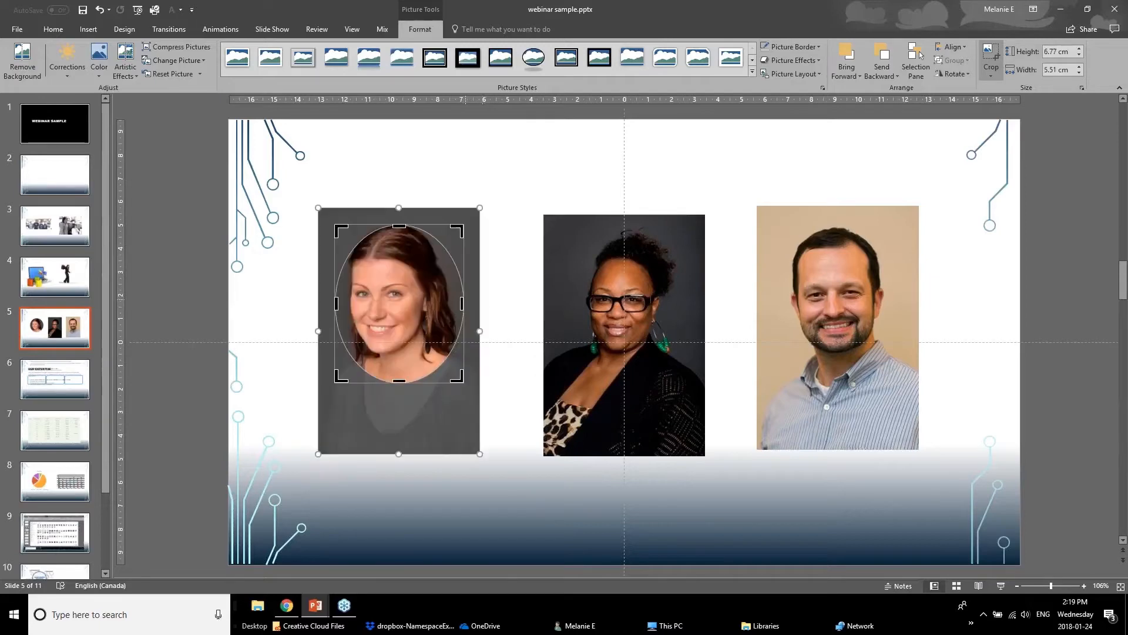
left_click_drag(461, 373, 463, 367)
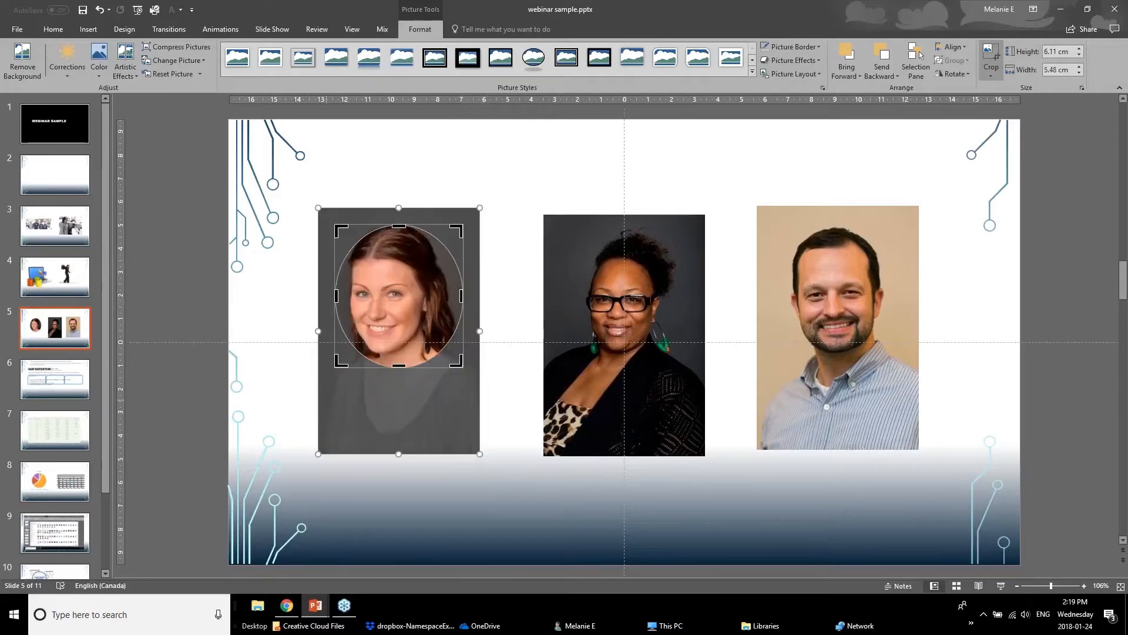
left_click(294, 405)
Step: Move the cropped oval portrait slightly lower on the slide and deselect it
left_click(383, 322)
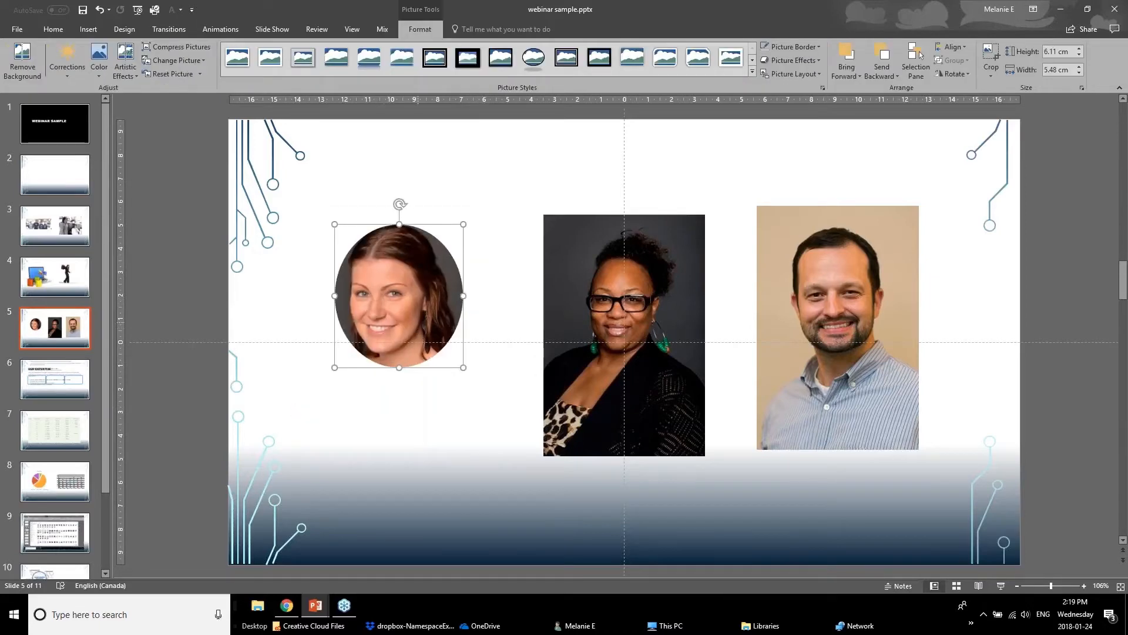
left_click_drag(416, 317, 412, 330)
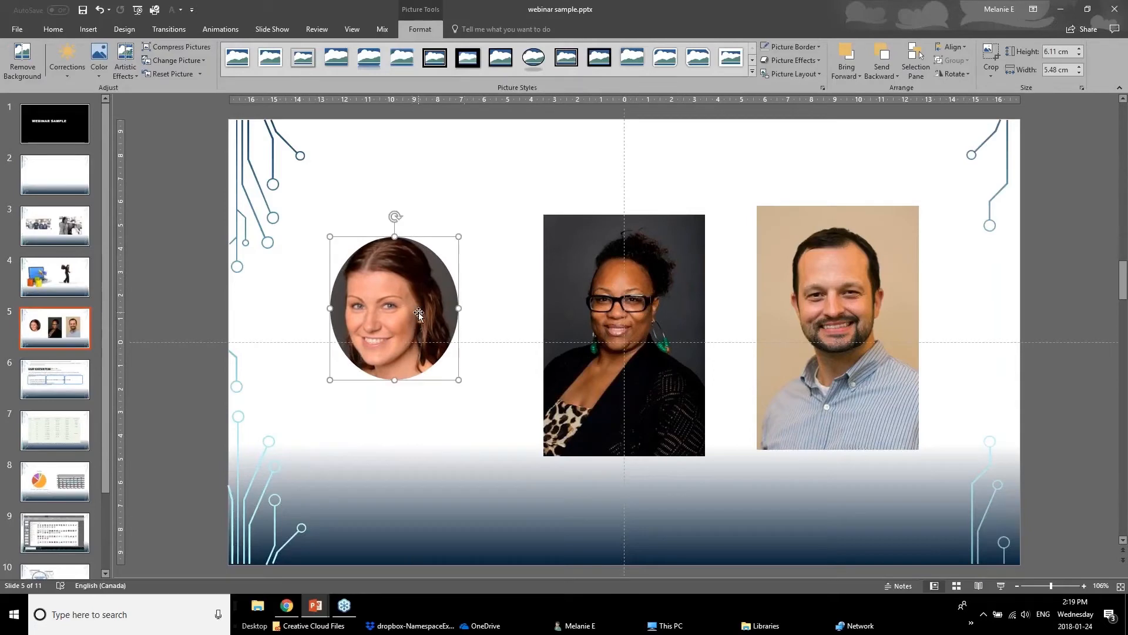
left_click(410, 430)
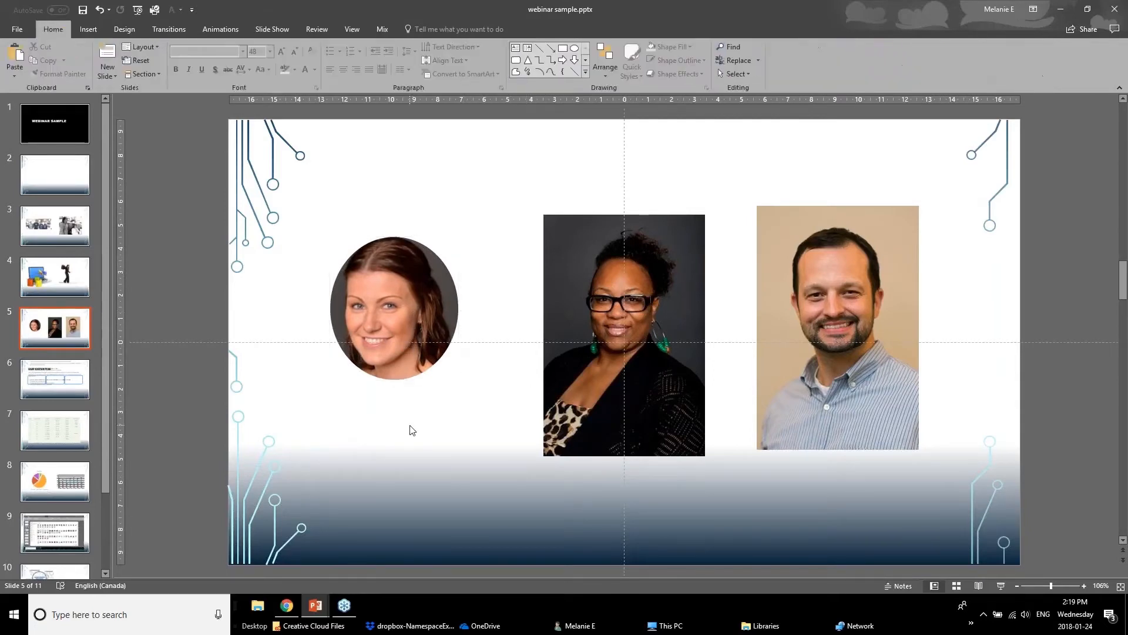
Step: Copy the first portrait's oval formatting to the middle woman's and the man's portraits with Format Painter
left_click(438, 327)
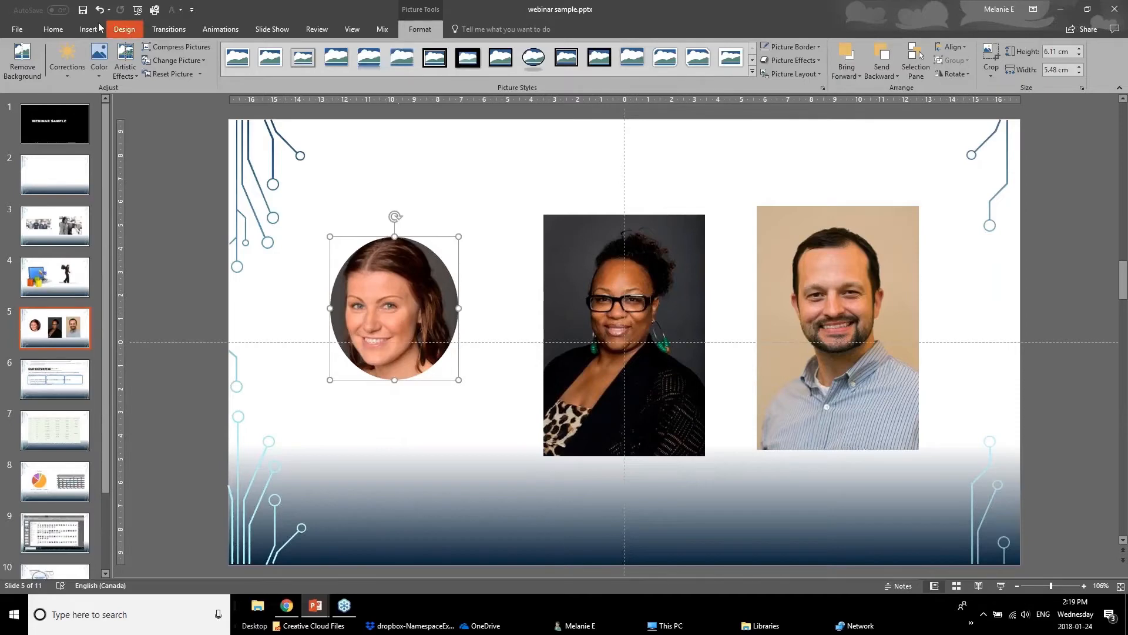
left_click(52, 29)
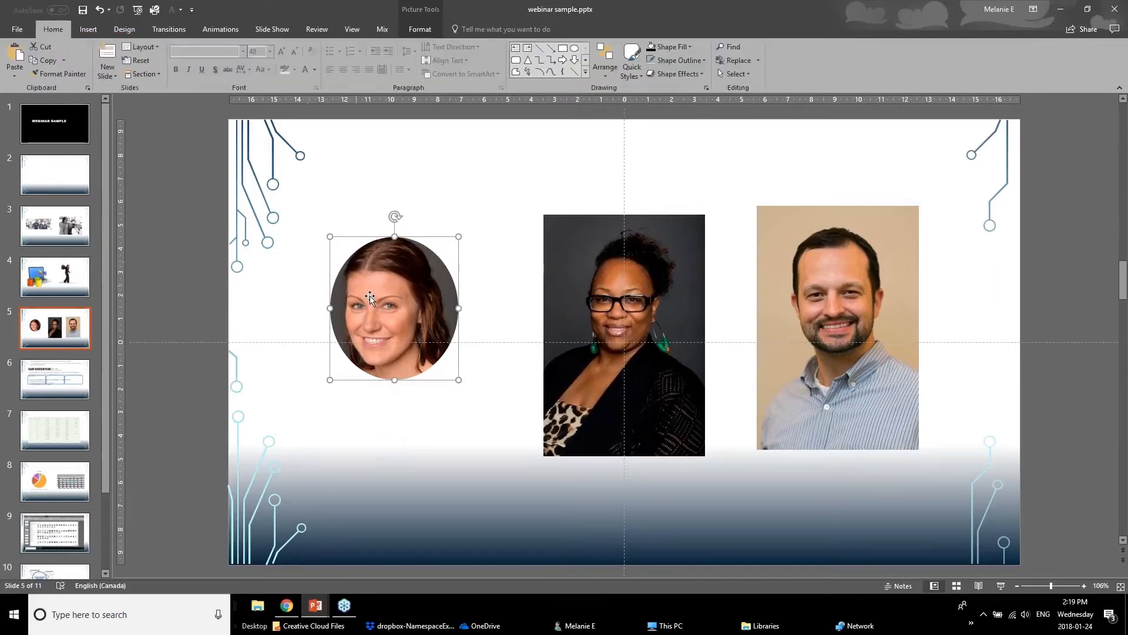
left_click(69, 74)
left_click(608, 248)
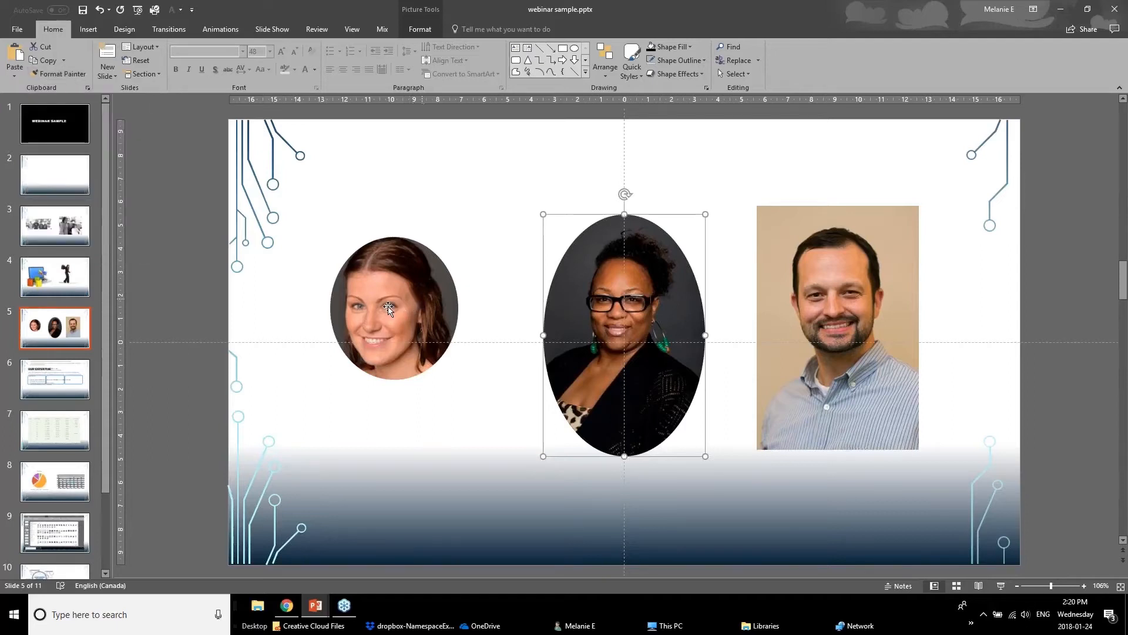
left_click(425, 319)
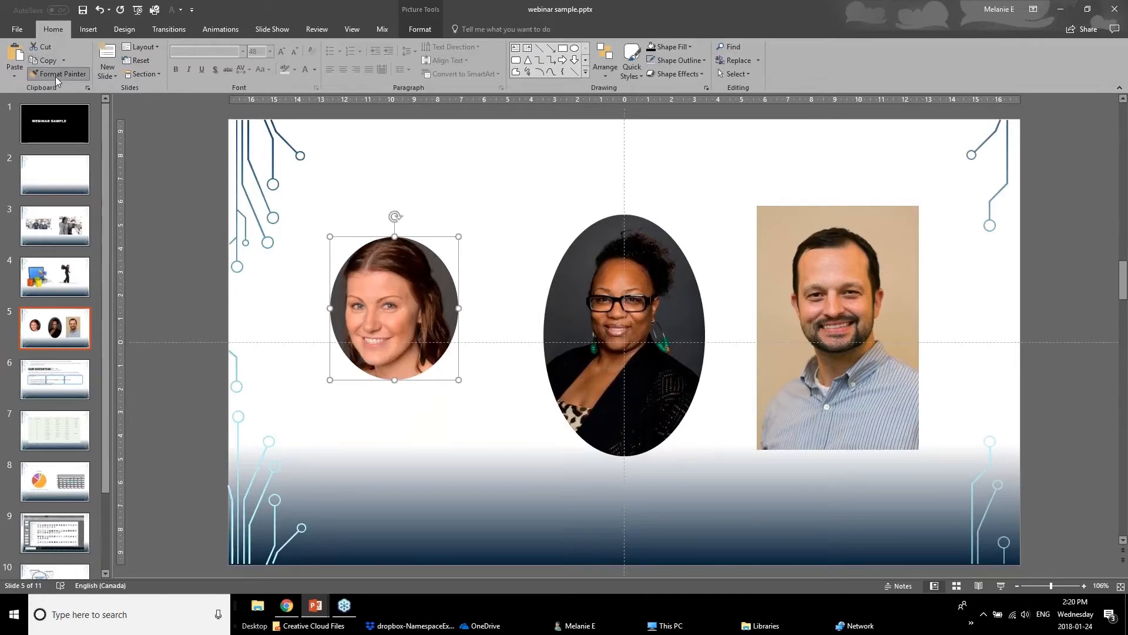
left_click(816, 302)
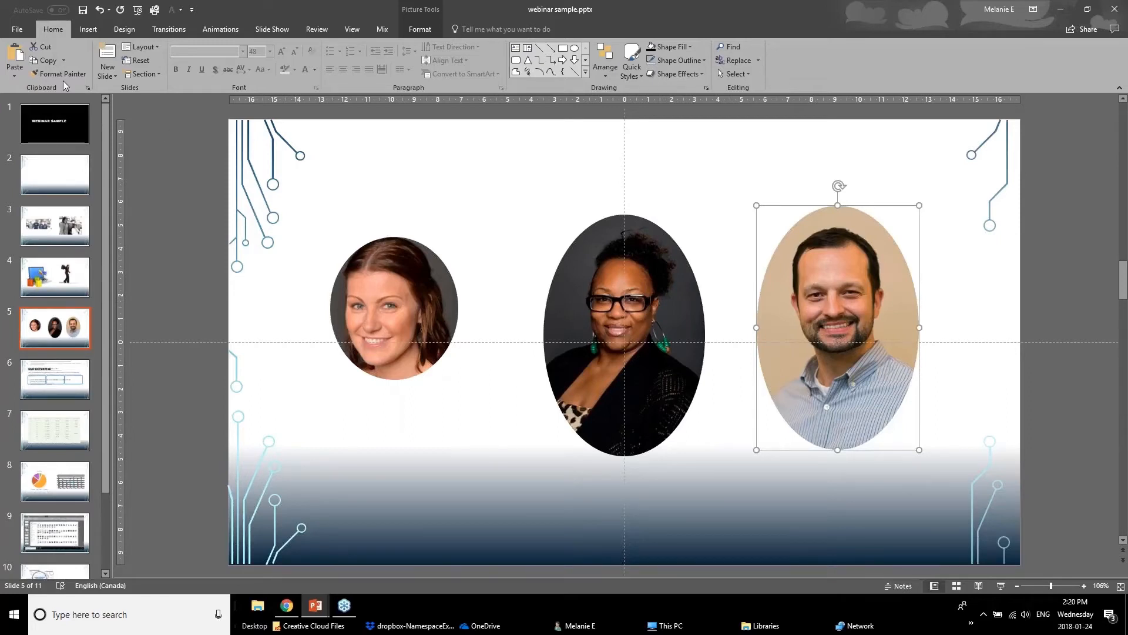
Step: Switch to the Powerpoint Webinar January 2018 v1 presentation and page through its image slides to Cropping & Framing
left_click(587, 368)
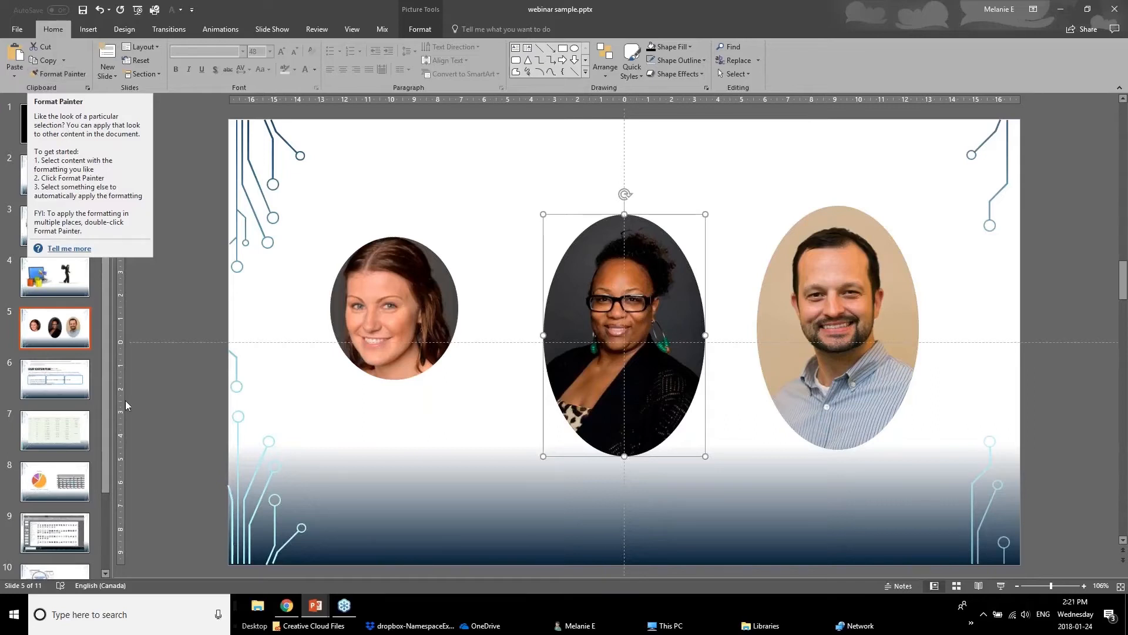
left_click(349, 480)
left_click(317, 606)
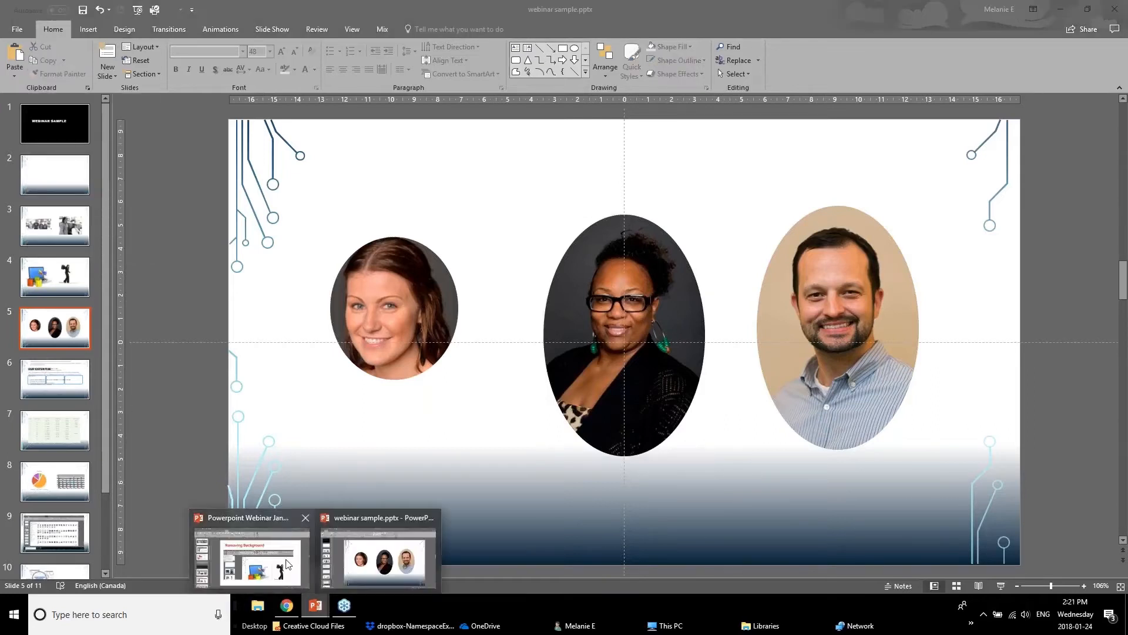
left_click(288, 564)
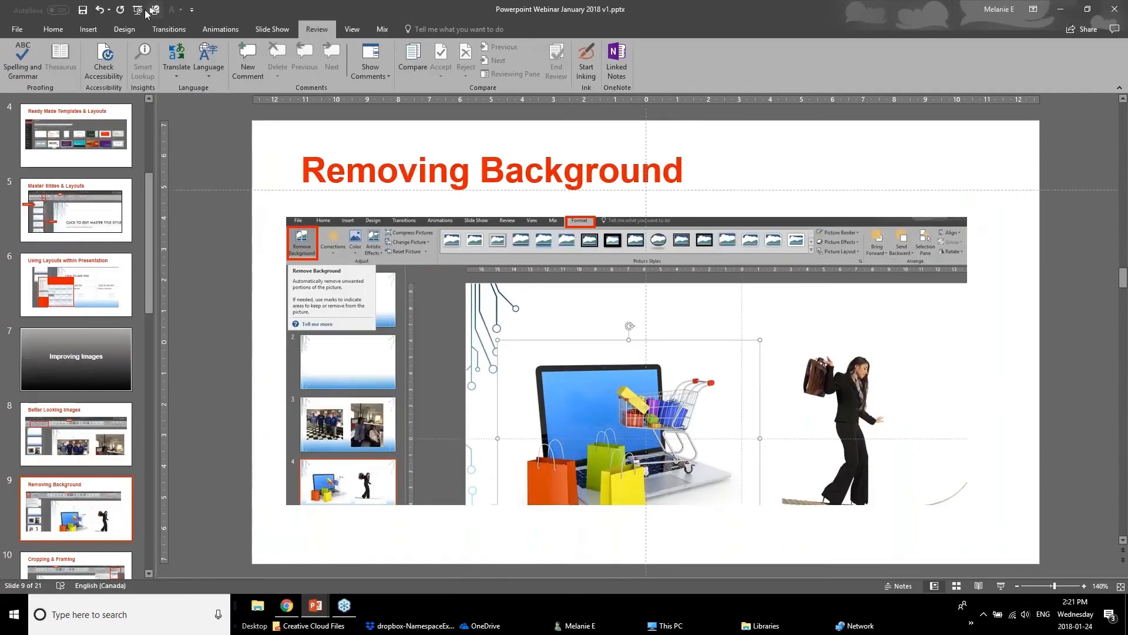
left_click(108, 444)
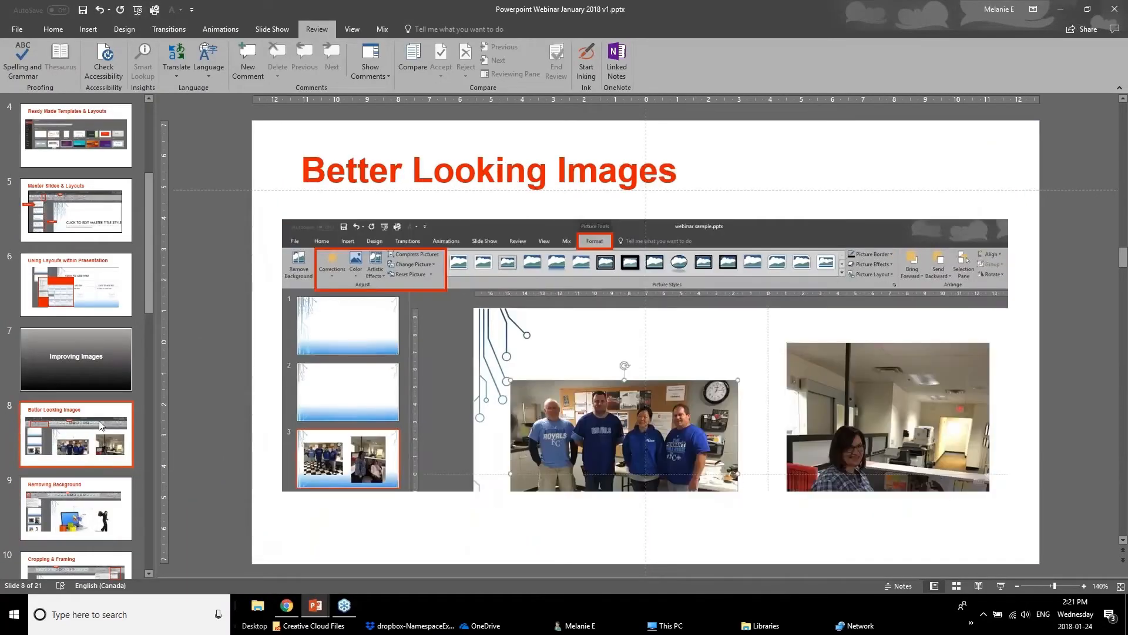
left_click(101, 441)
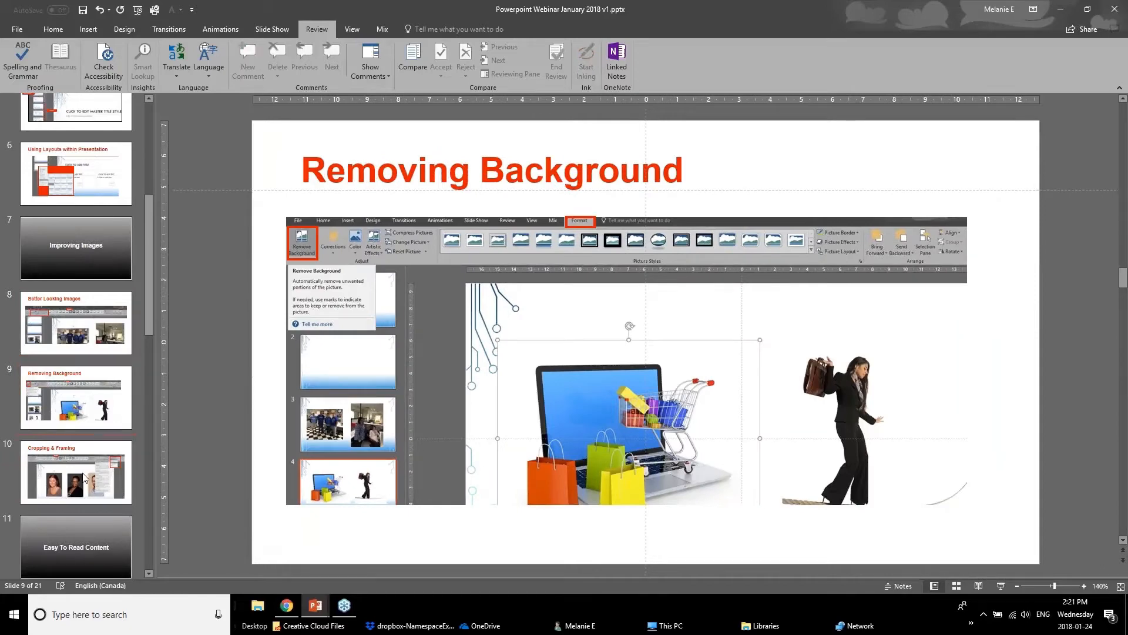
scroll(73, 445, "down", 1)
key("Down")
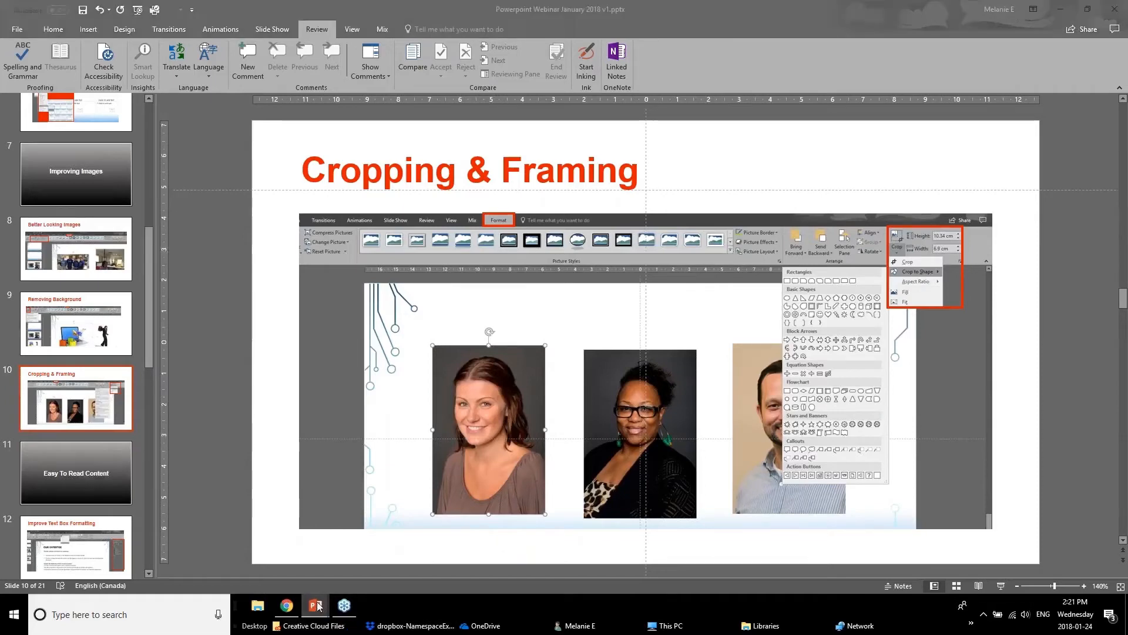
Step: Back in webinar sample.pptx, apply the tilted white-frame picture style to the leftmost woman's portrait and move it slightly up and to the right
mouse_move(318, 607)
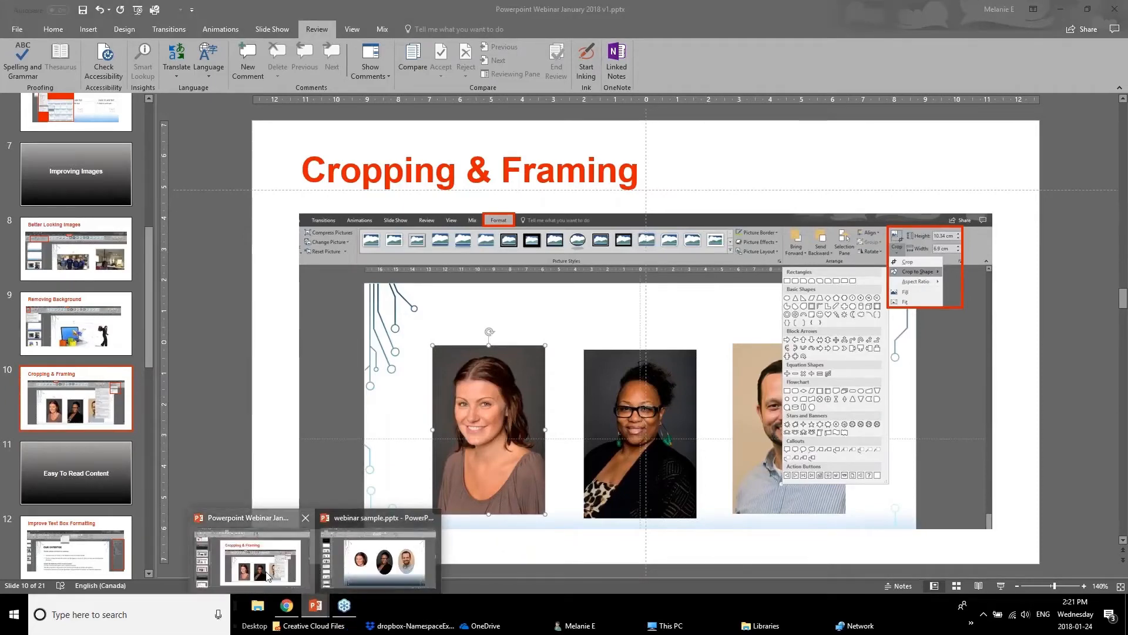
left_click(268, 573)
mouse_move(316, 608)
left_click(382, 557)
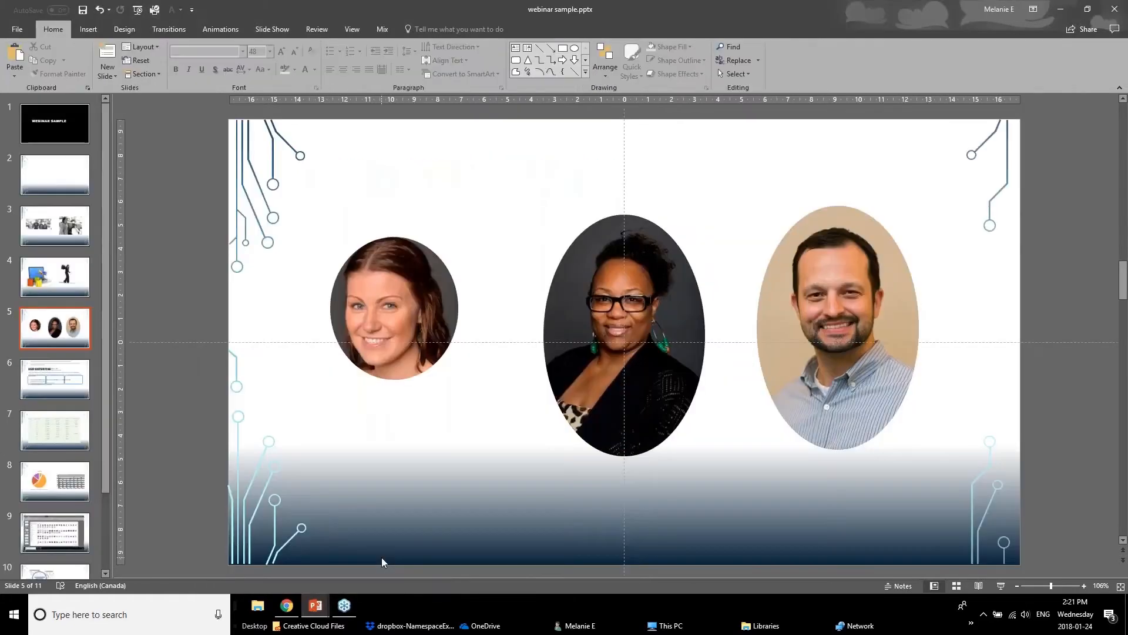
left_click(363, 323)
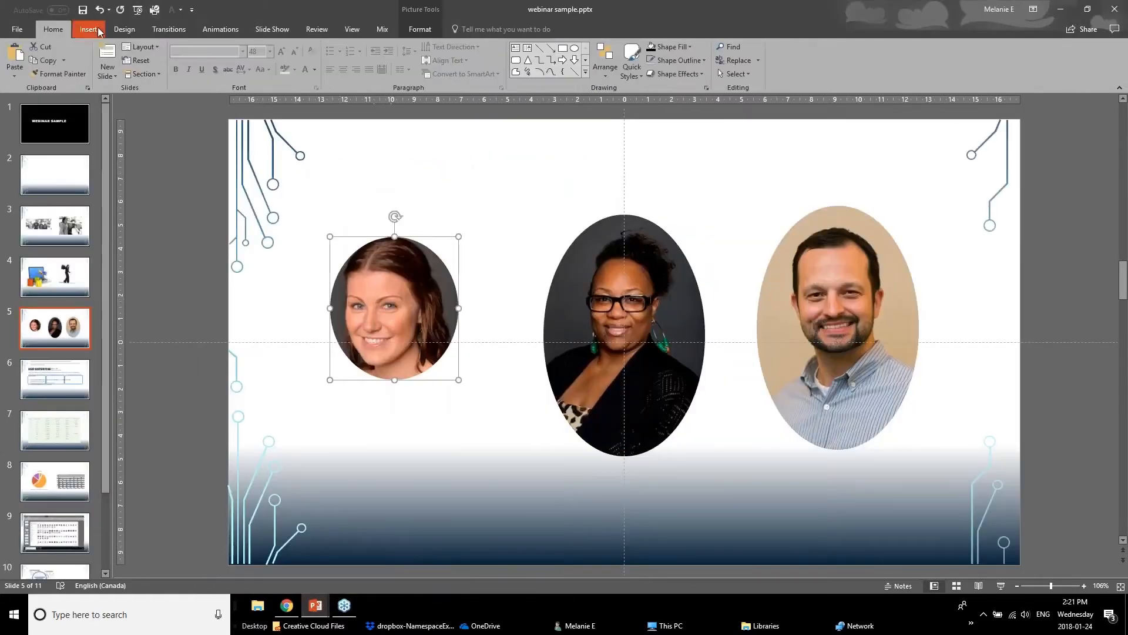
left_click(421, 15)
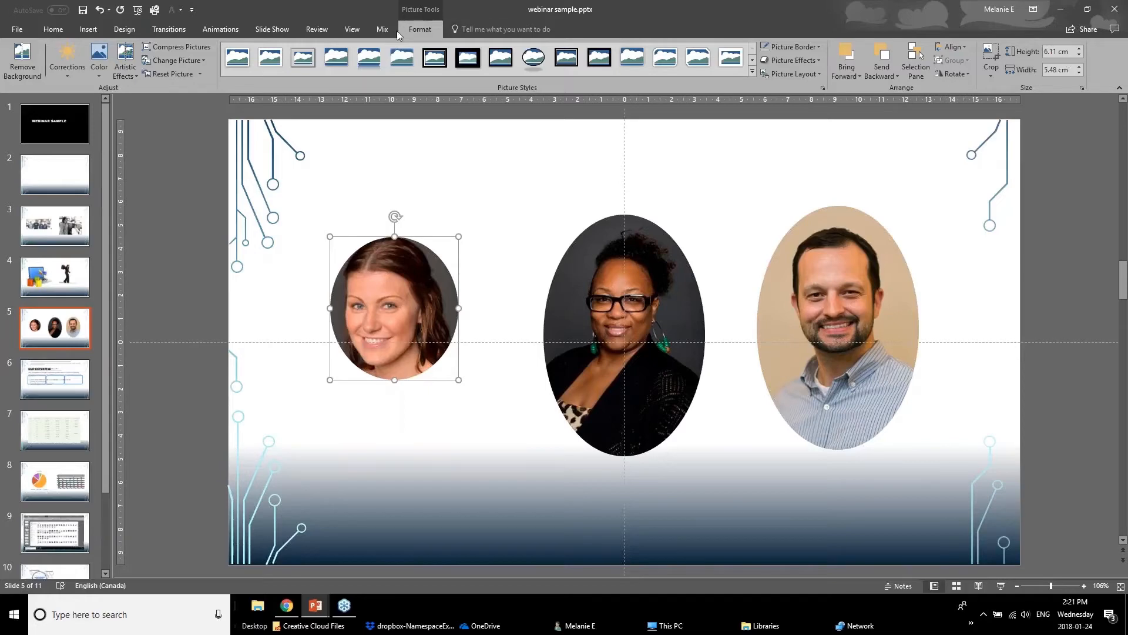
left_click(751, 71)
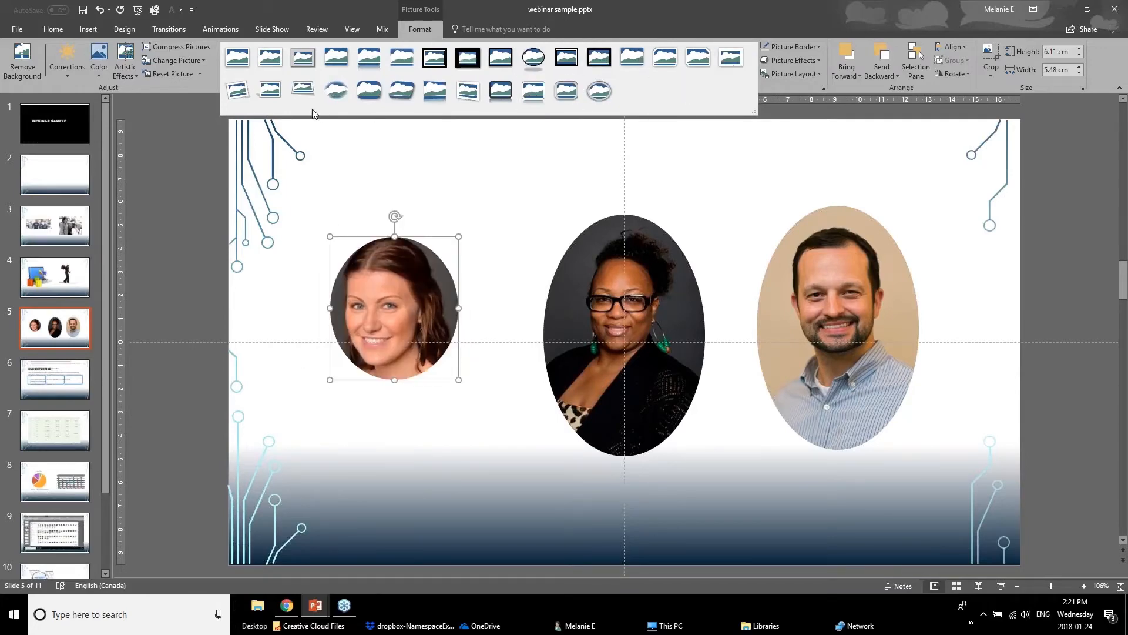
left_click(245, 86)
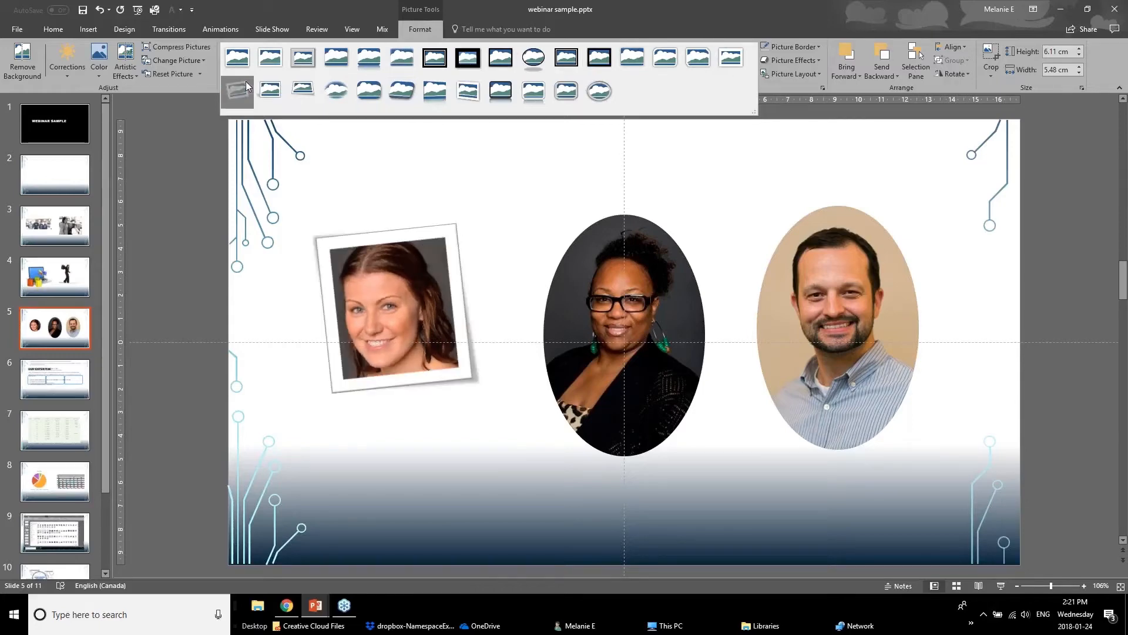
left_click_drag(412, 365, 429, 338)
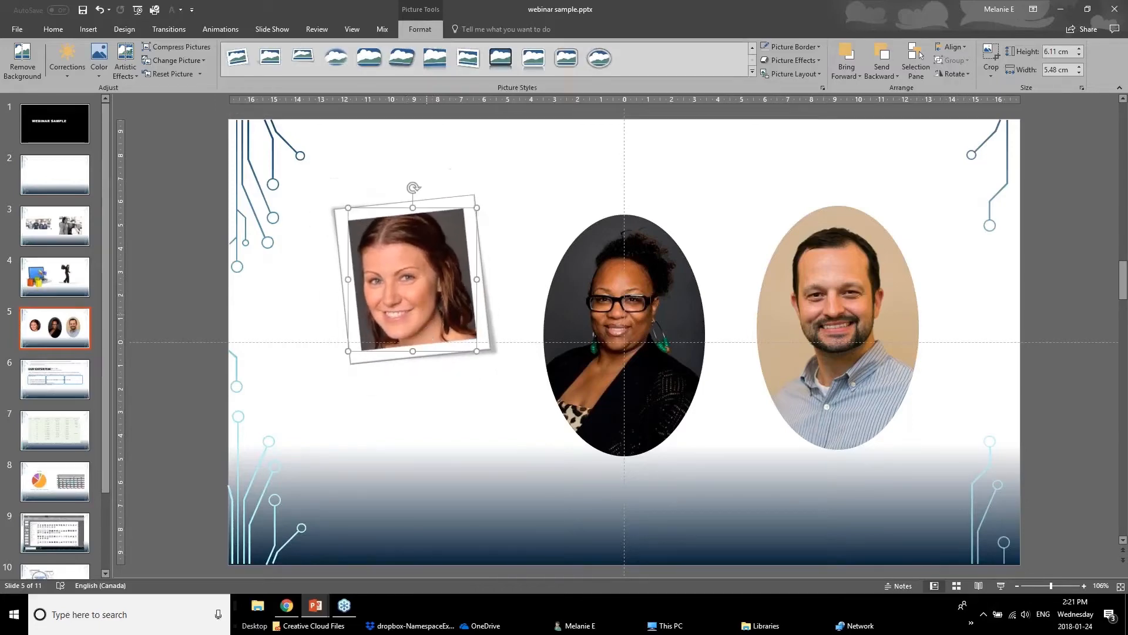
left_click(227, 354)
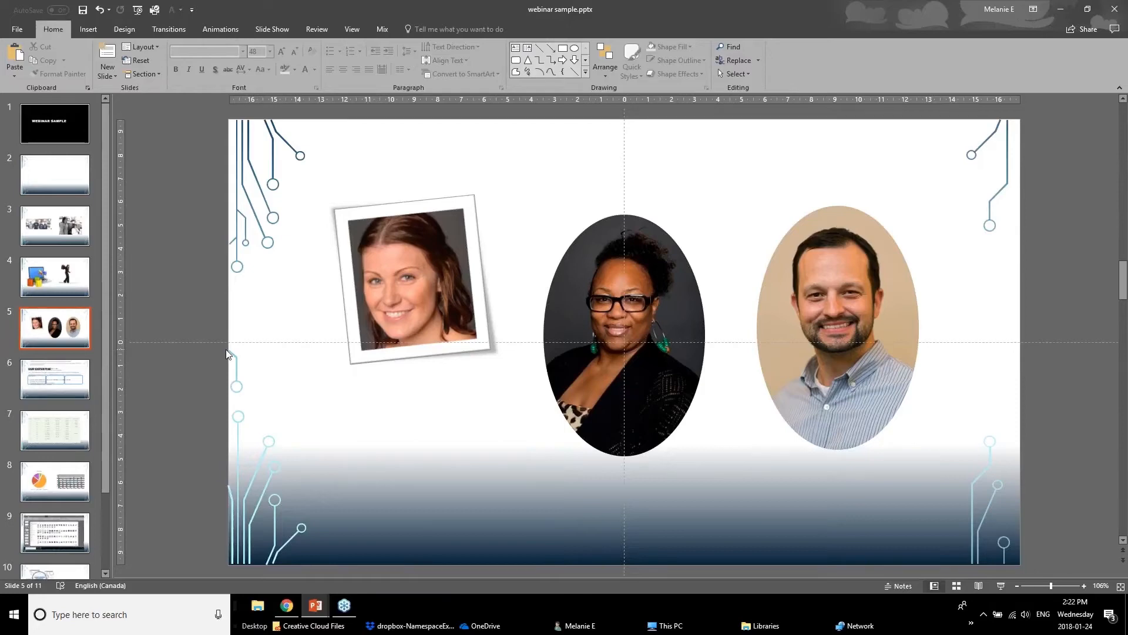
Step: Look through the picture border options and shadow effects available for the middle woman's oval portrait
left_click(593, 288)
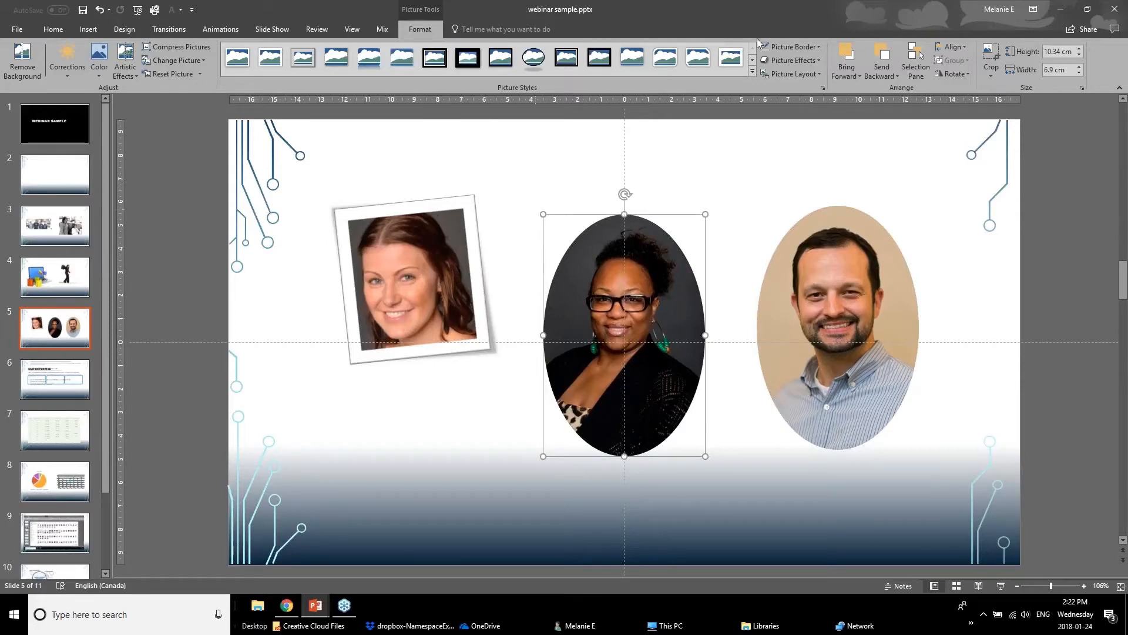
left_click(791, 47)
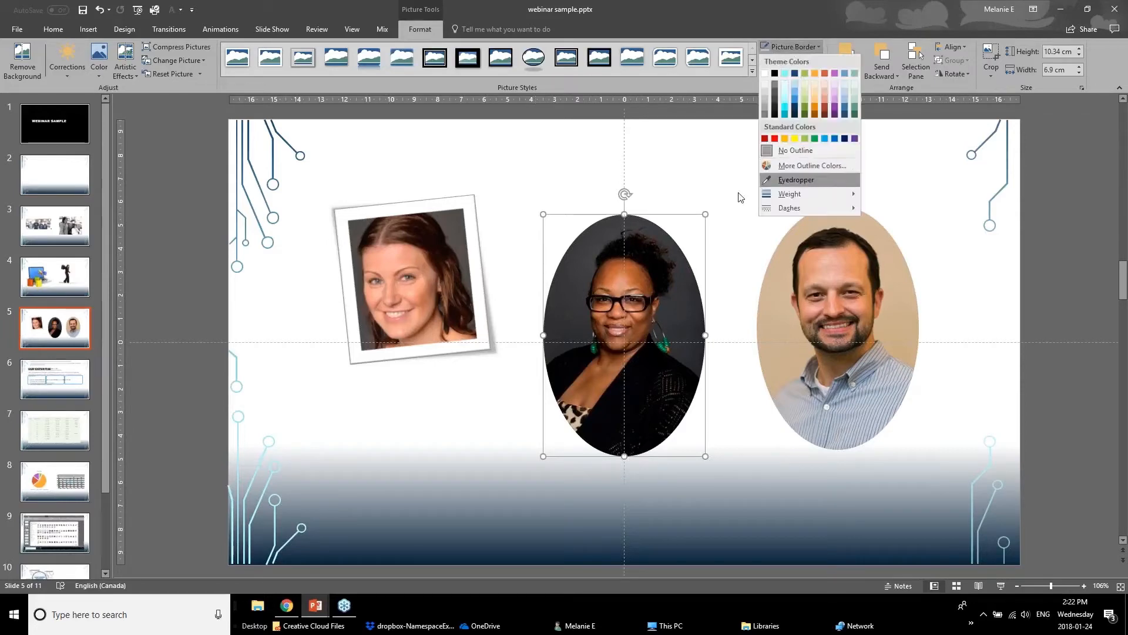
left_click(706, 171)
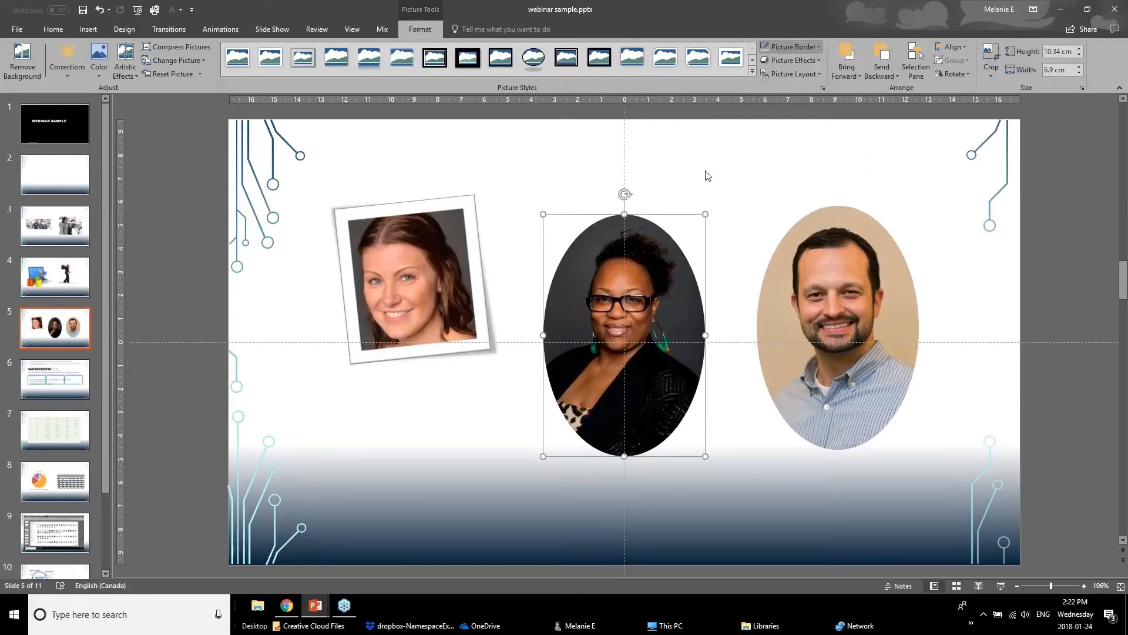
left_click(798, 48)
left_click(815, 46)
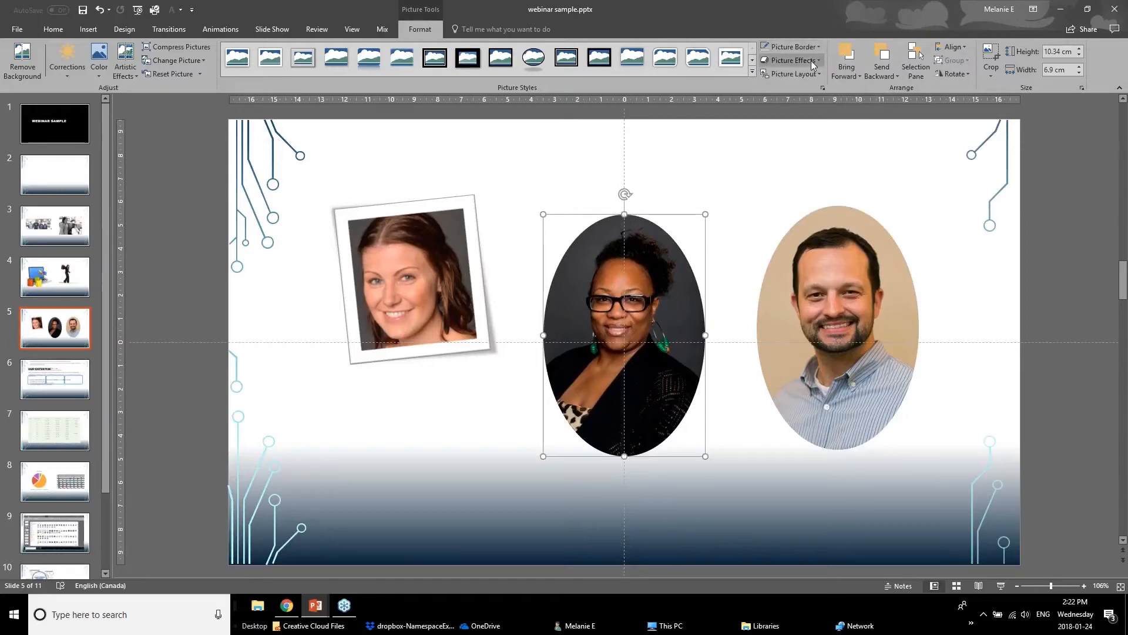
left_click(811, 61)
mouse_move(822, 124)
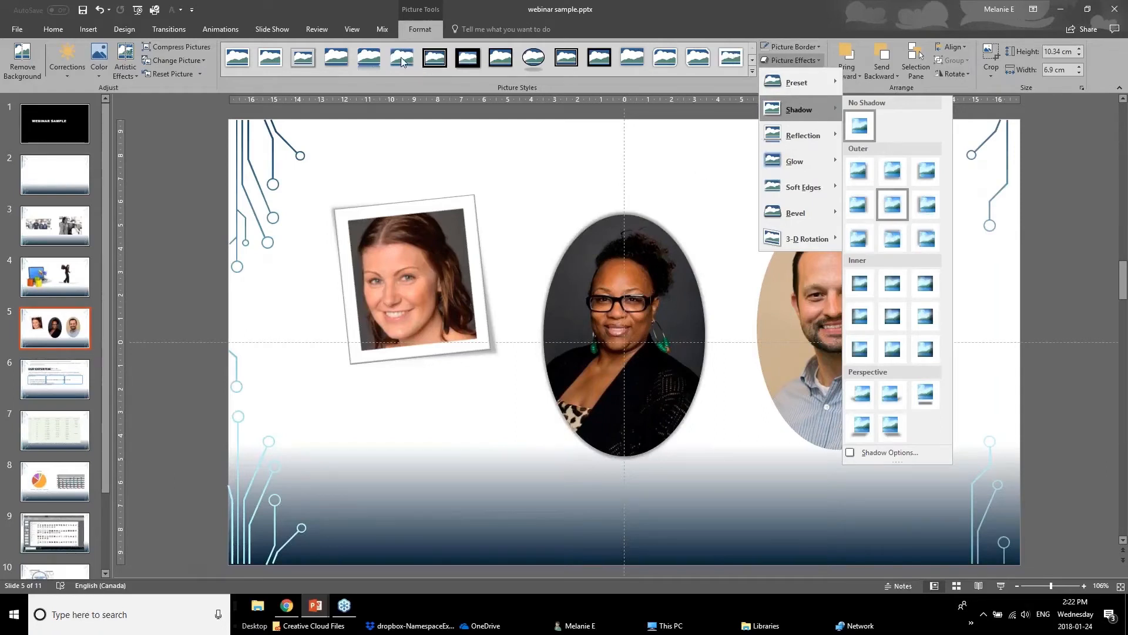
Step: Change the leftmost woman's portrait to an upright picture style with a white frame
left_click(412, 271)
left_click(321, 70)
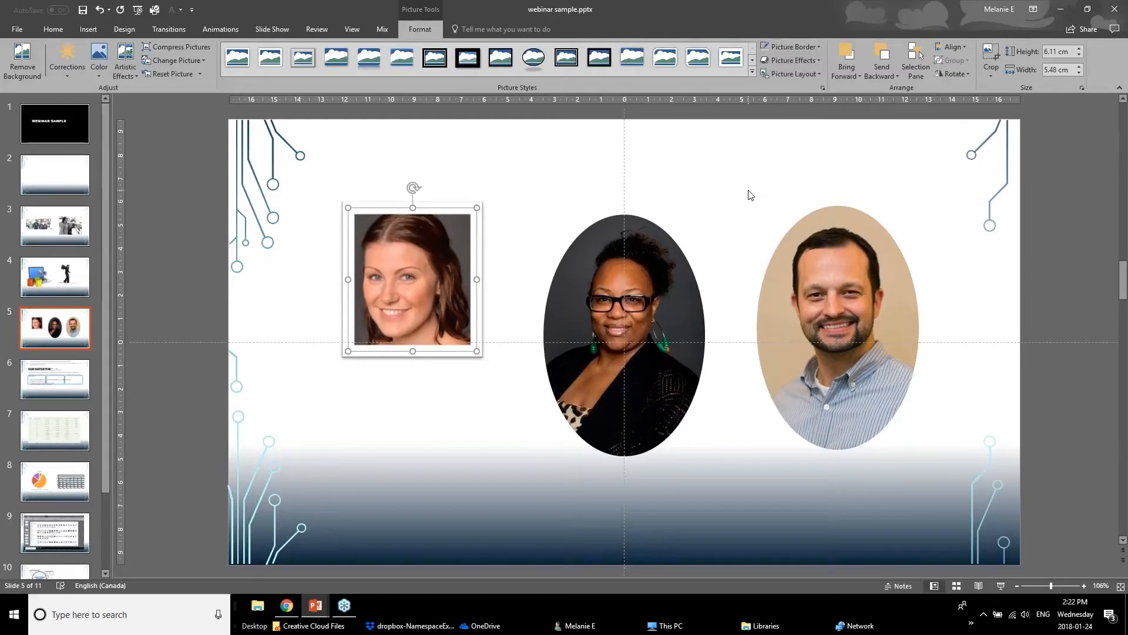
Step: Switch to the Powerpoint Webinar January 2018 v1 presentation and view its Easy To Read Content and Improve Text Box Formatting slides
mouse_move(317, 606)
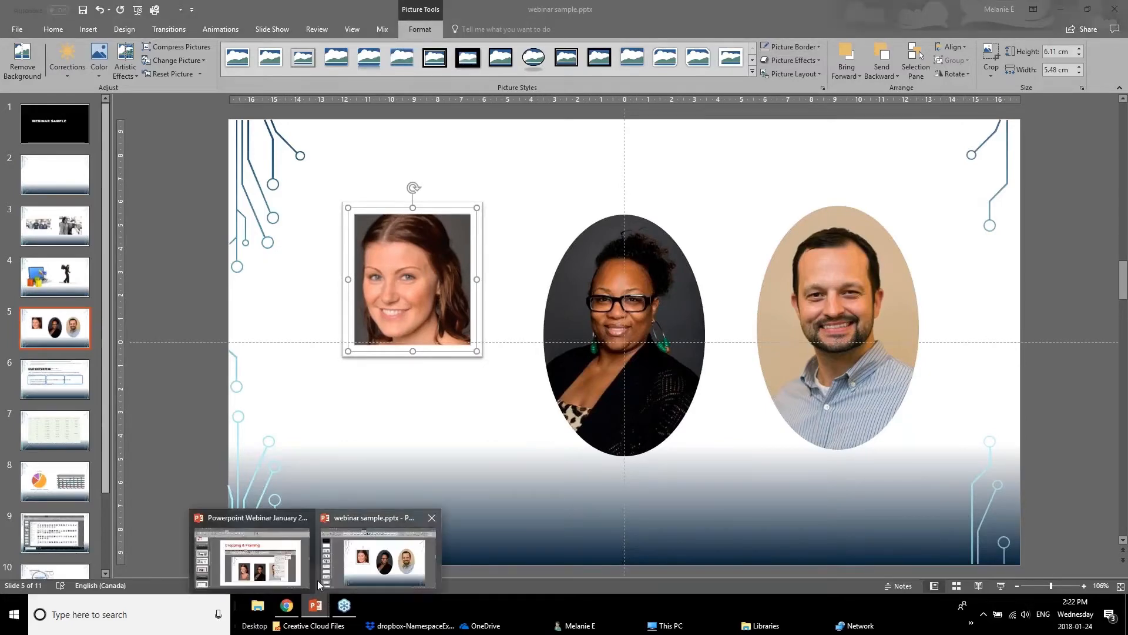
left_click(251, 557)
scroll(129, 454, "down", 1)
left_click(97, 418)
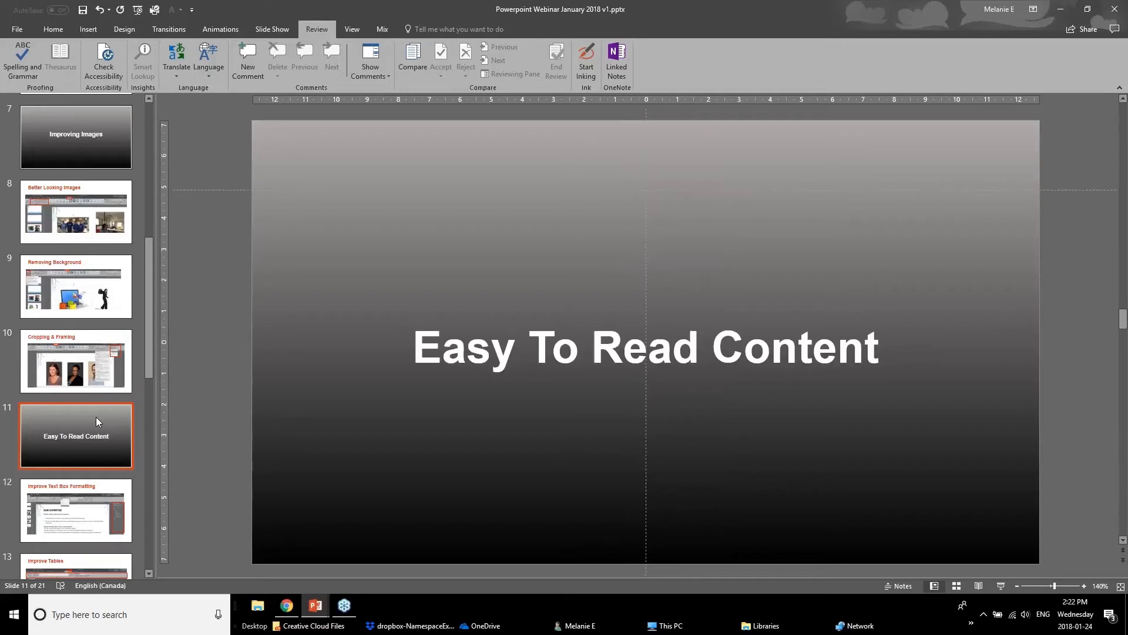
left_click(68, 535)
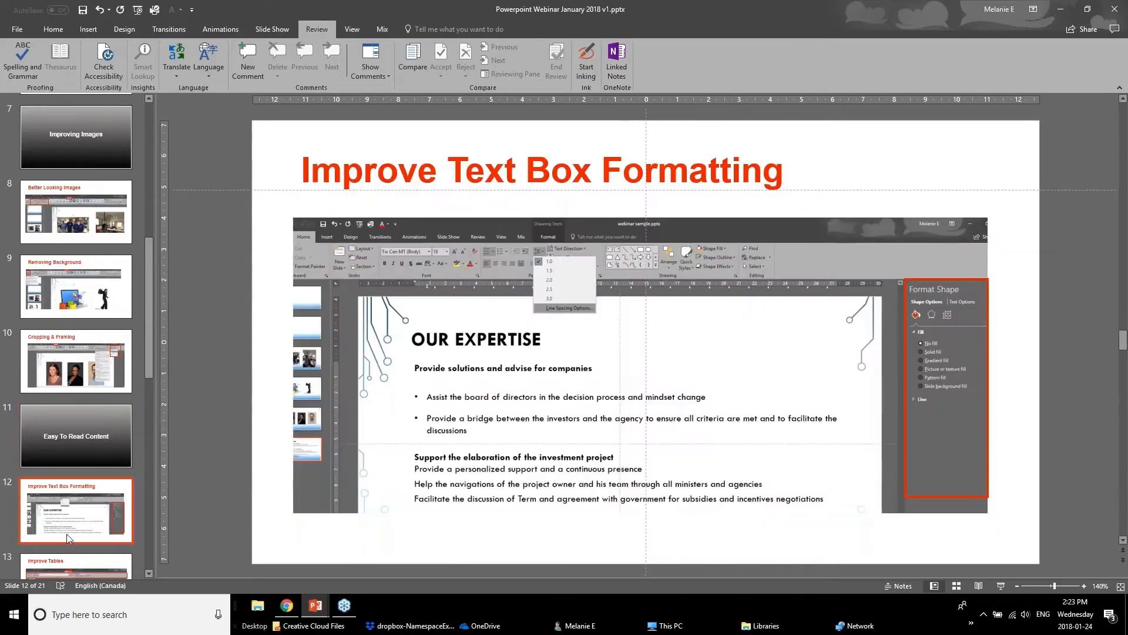
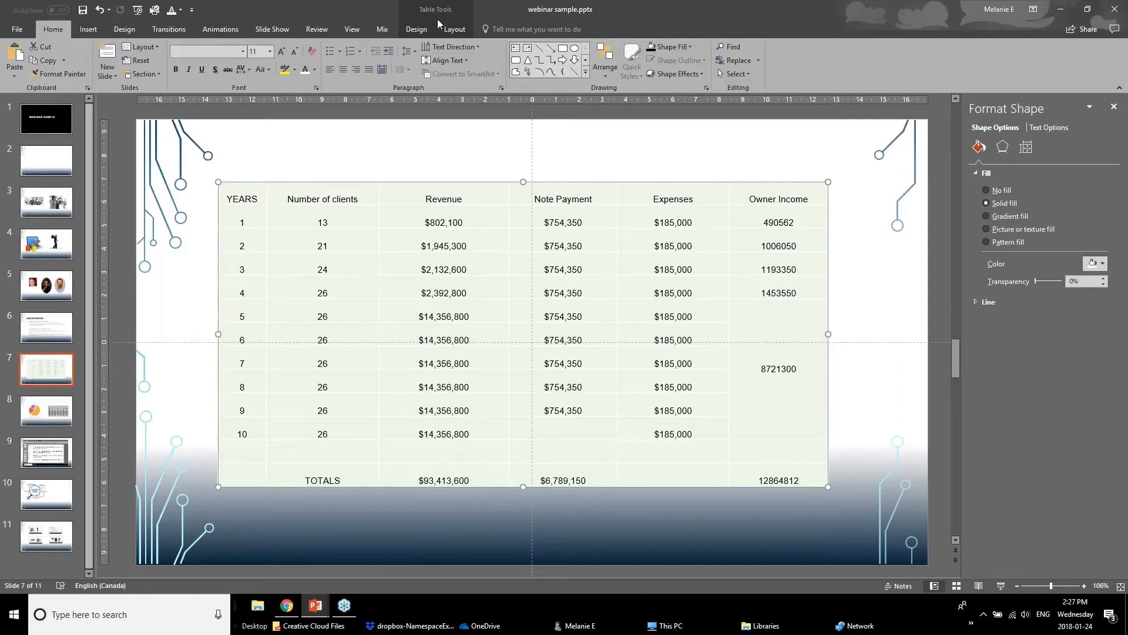
left_click(418, 30)
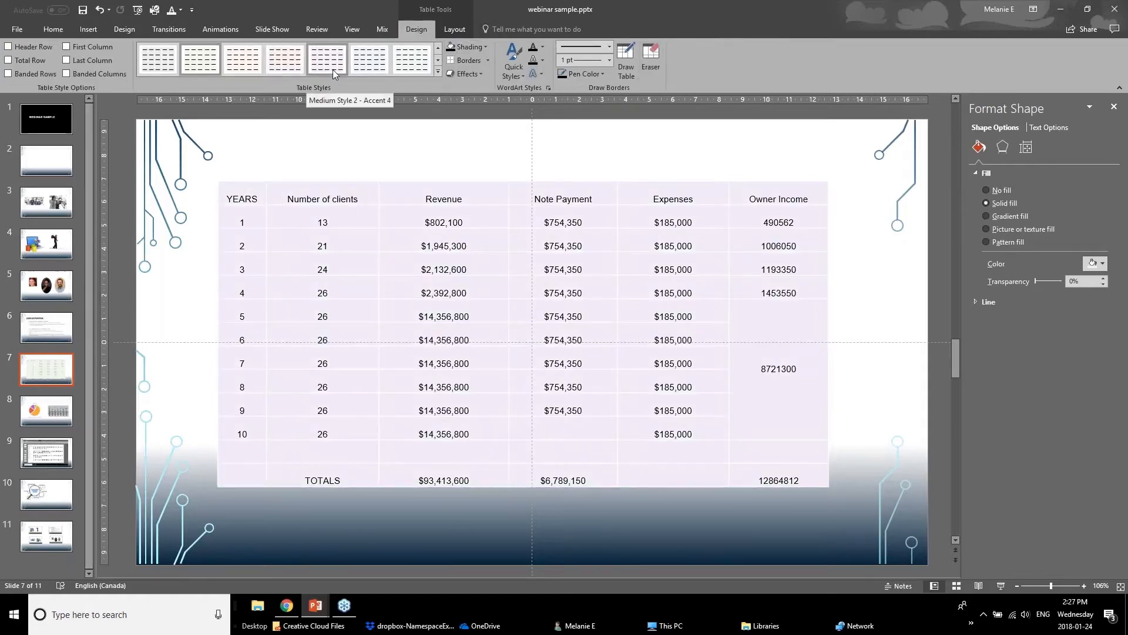
left_click(456, 29)
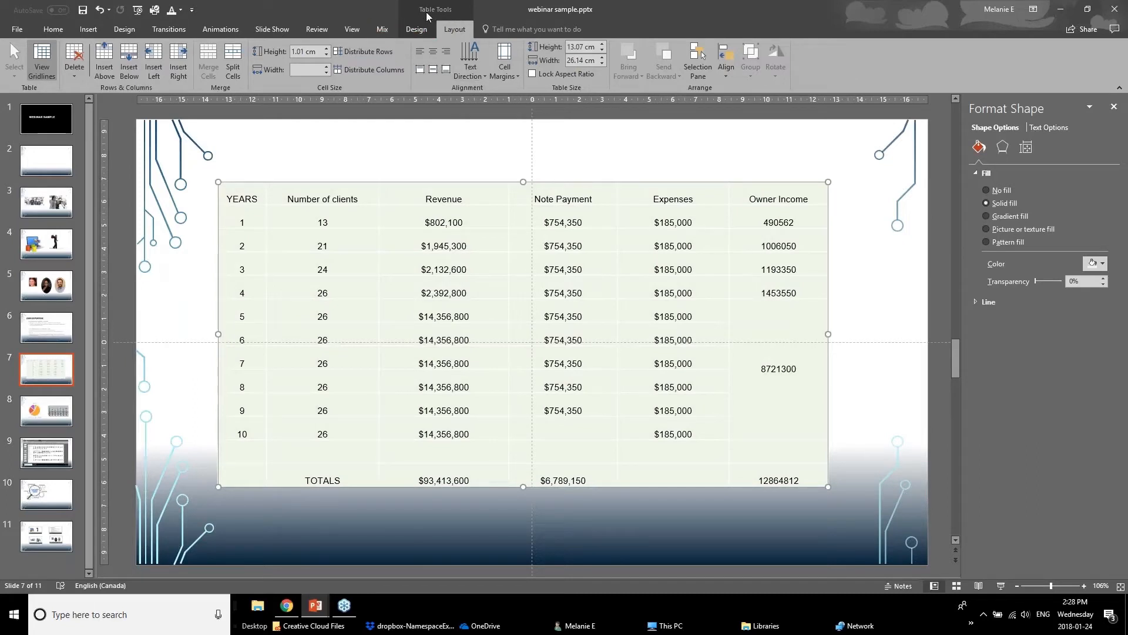
left_click(420, 31)
left_click(443, 31)
left_click(426, 33)
left_click(456, 31)
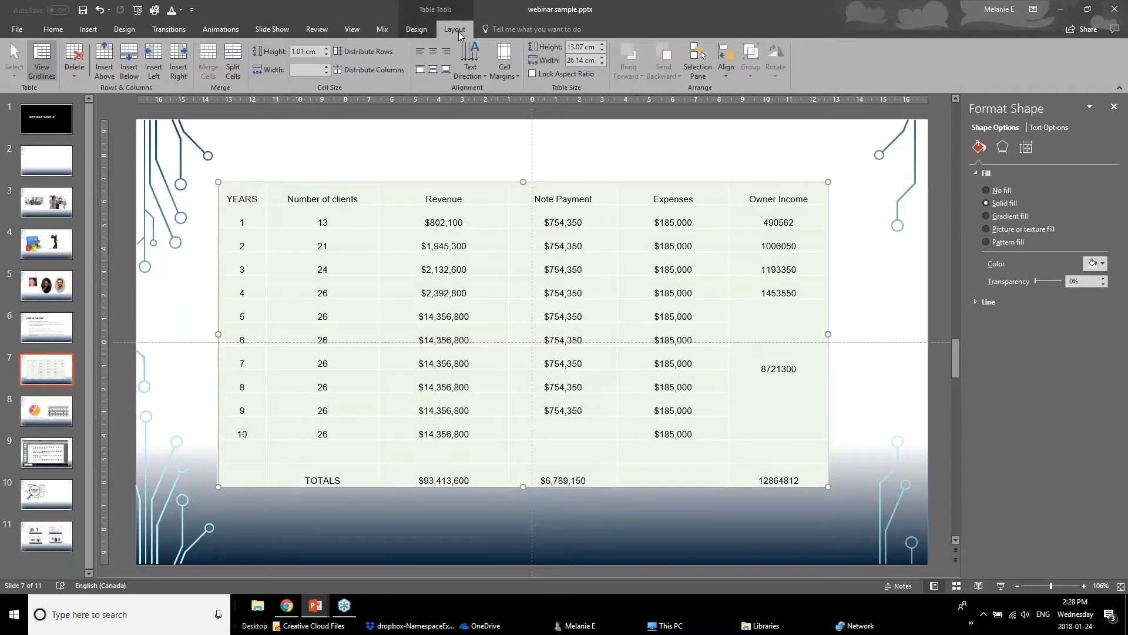
Step: Turn on header row, total row and last column formatting for the table on slide 7
left_click(421, 30)
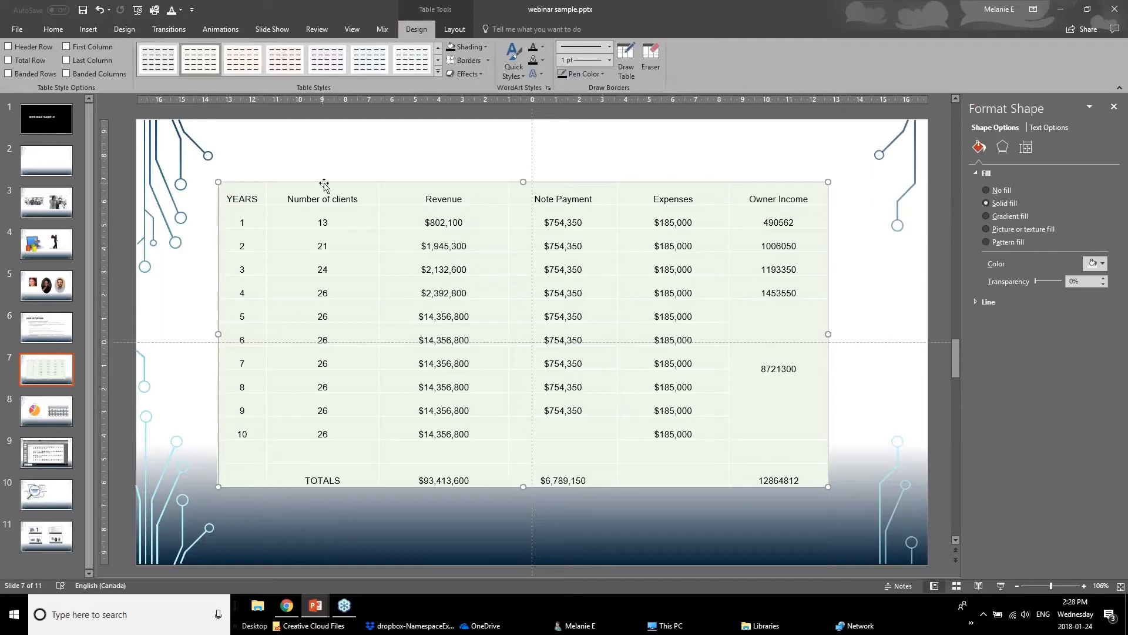
left_click(9, 47)
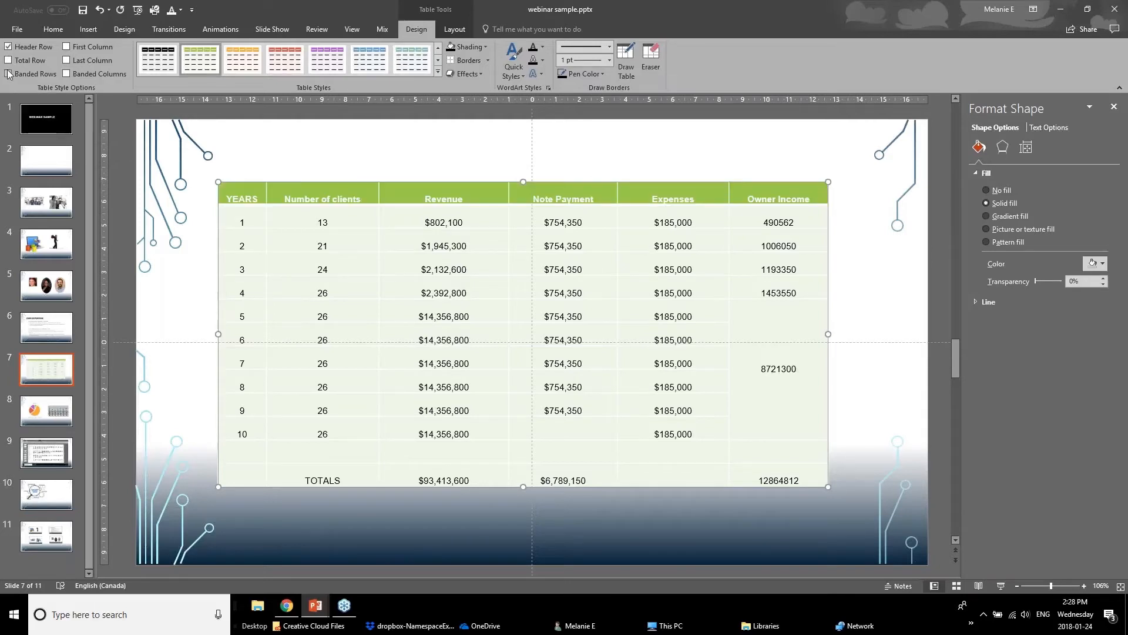
left_click(10, 61)
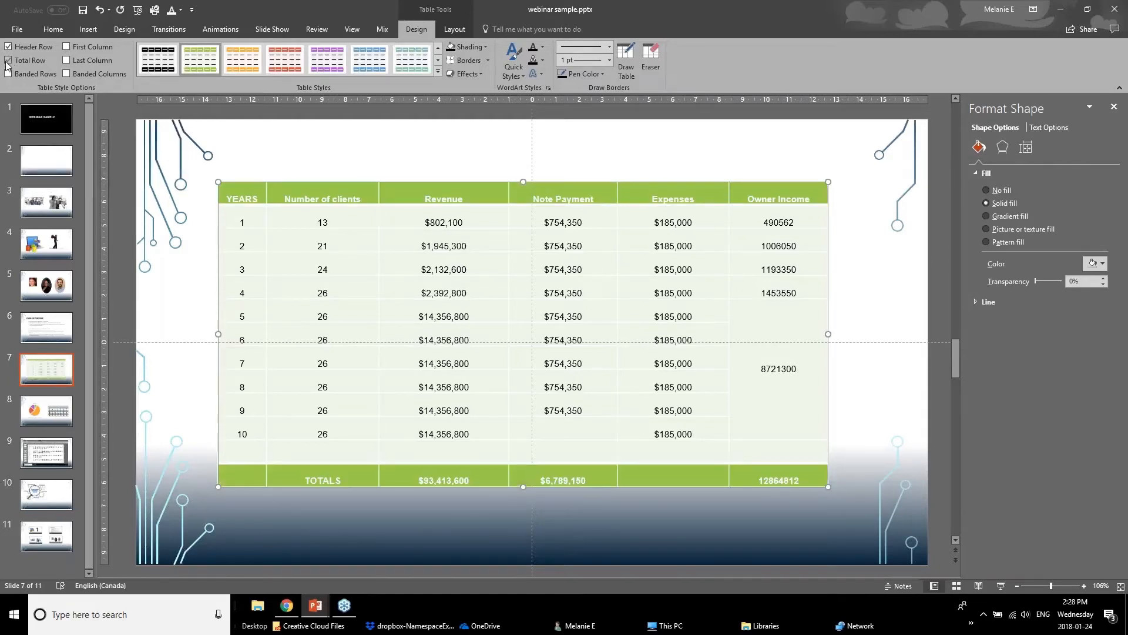
left_click(67, 60)
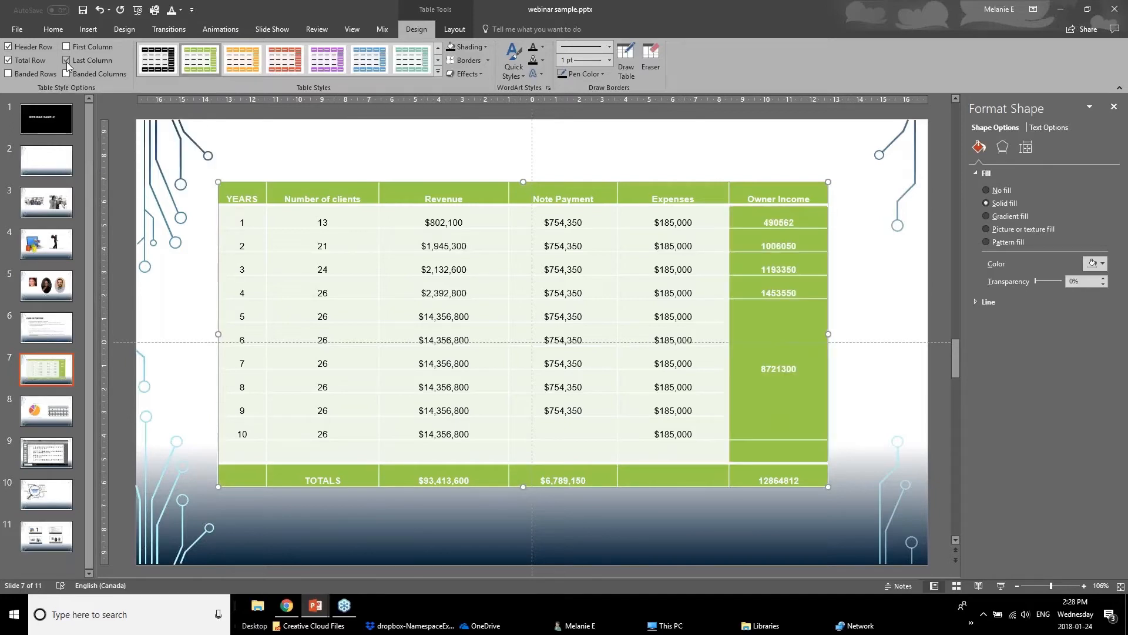
Step: Preview other table styles without applying one, and undo the table's header row, total row and last column formatting
left_click(438, 71)
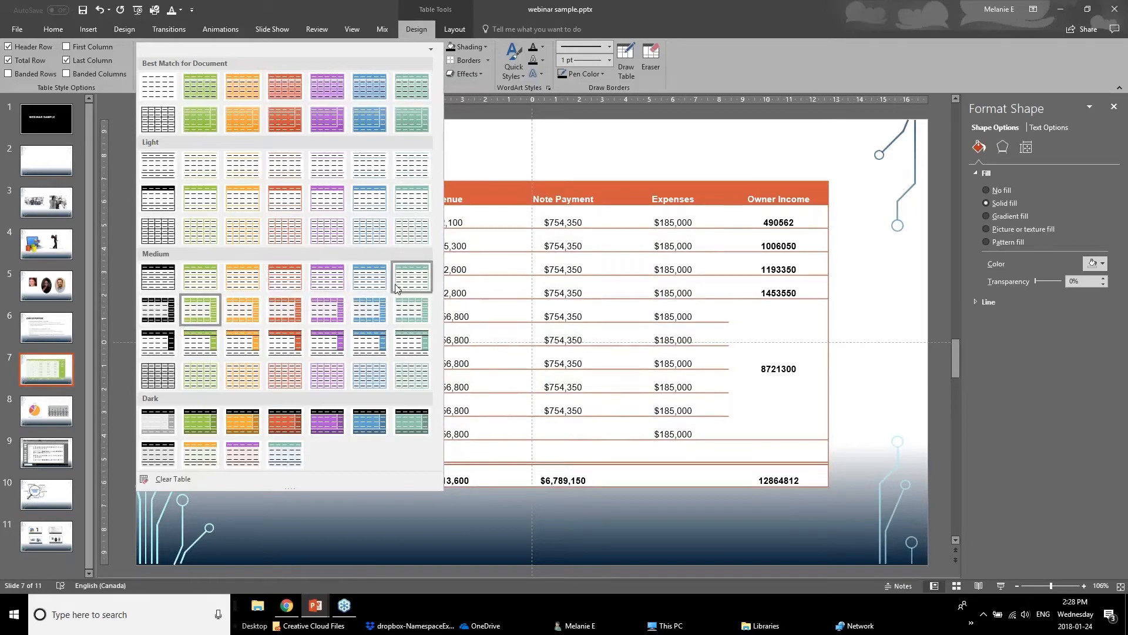
left_click(464, 170)
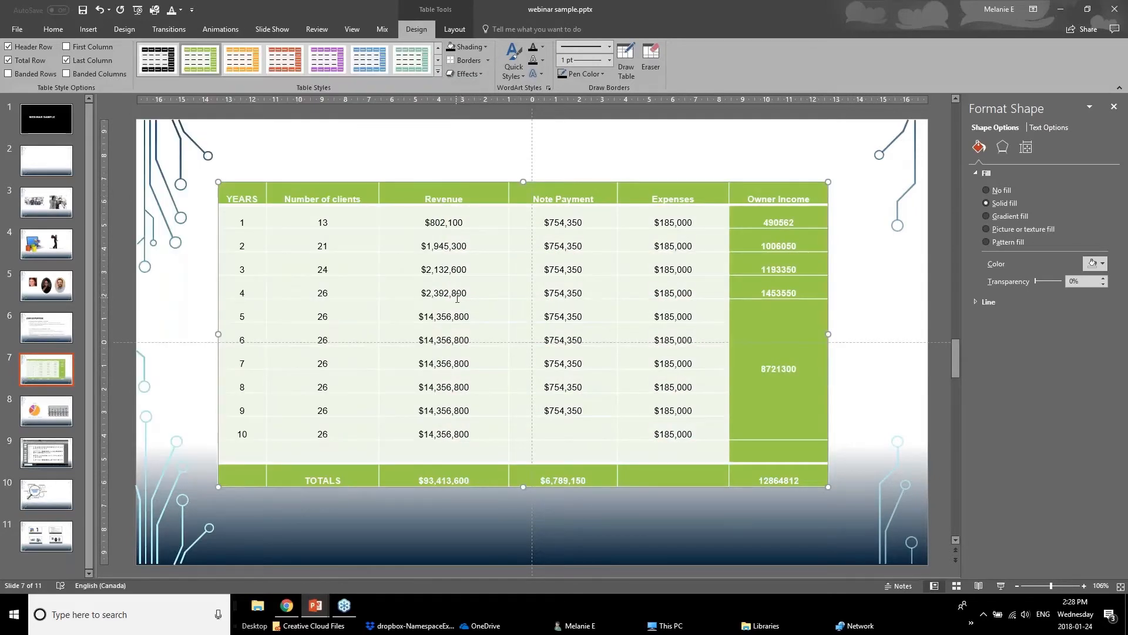
key("ctrl+z")
key("ctrl+z")
key("ctrl+z")
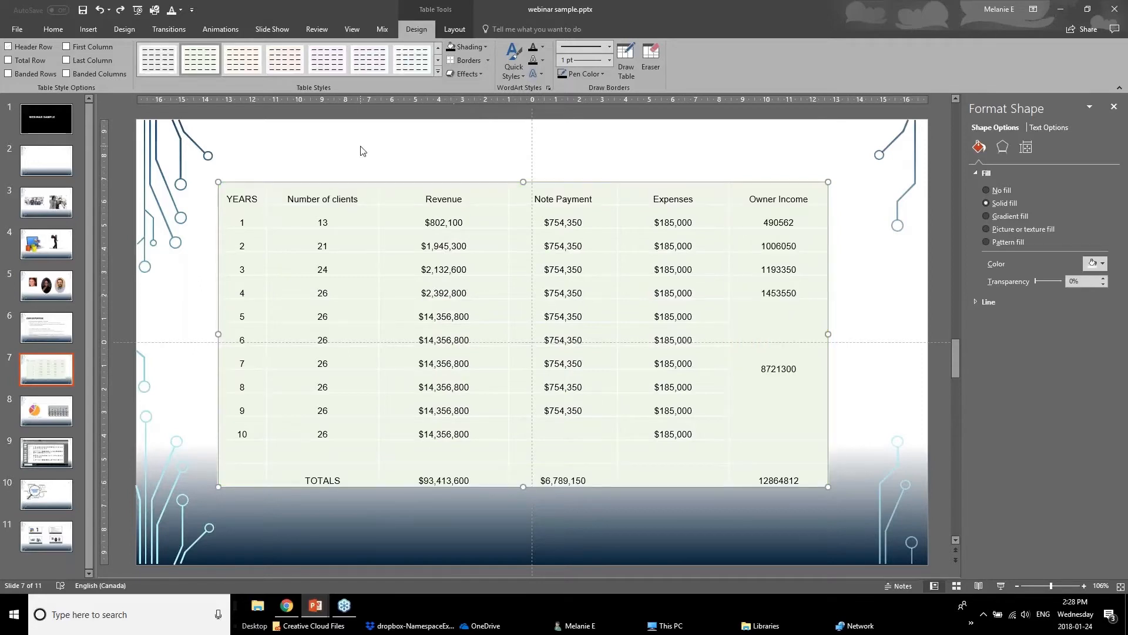
Step: Shade the header row of the slide 7 table dark red and make its text white
left_click(363, 151)
left_click_drag(245, 197, 803, 198)
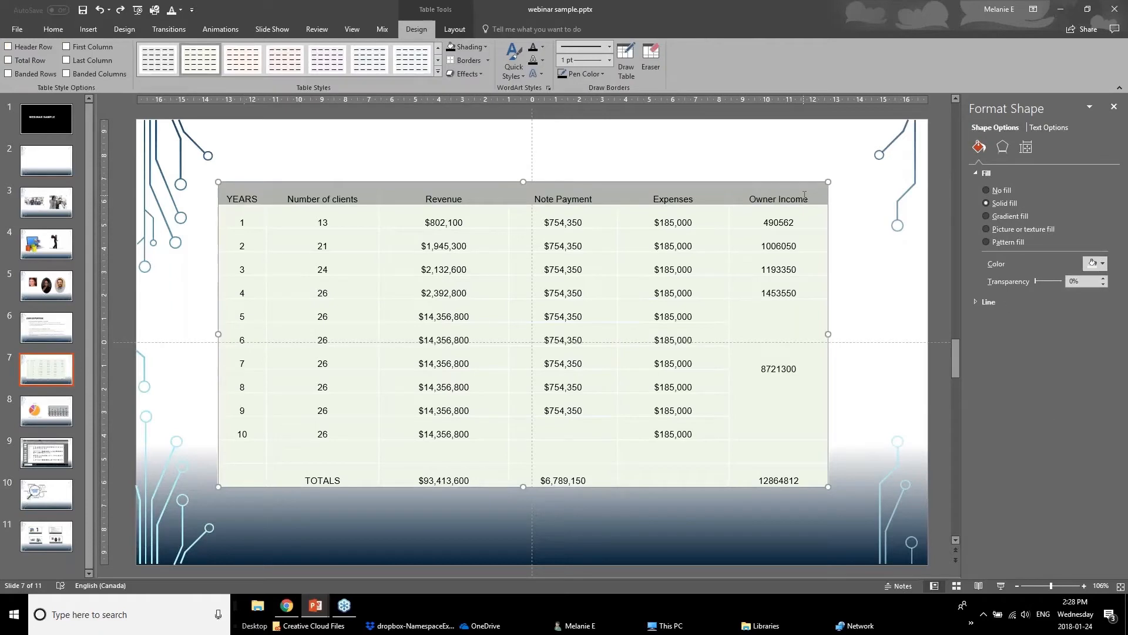
left_click(485, 48)
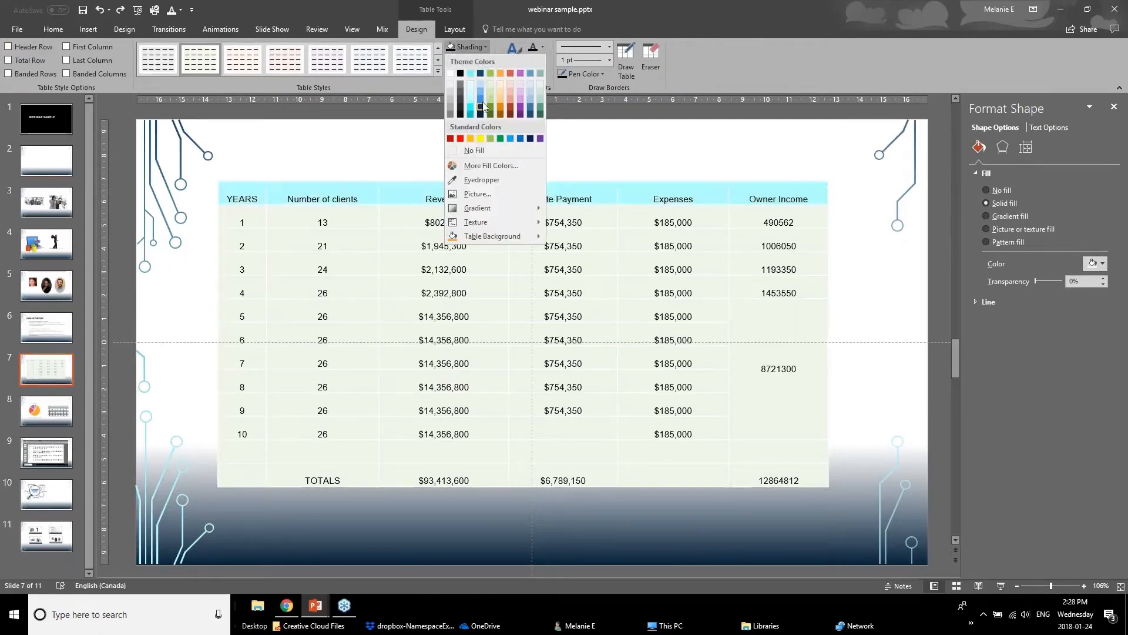
left_click(452, 140)
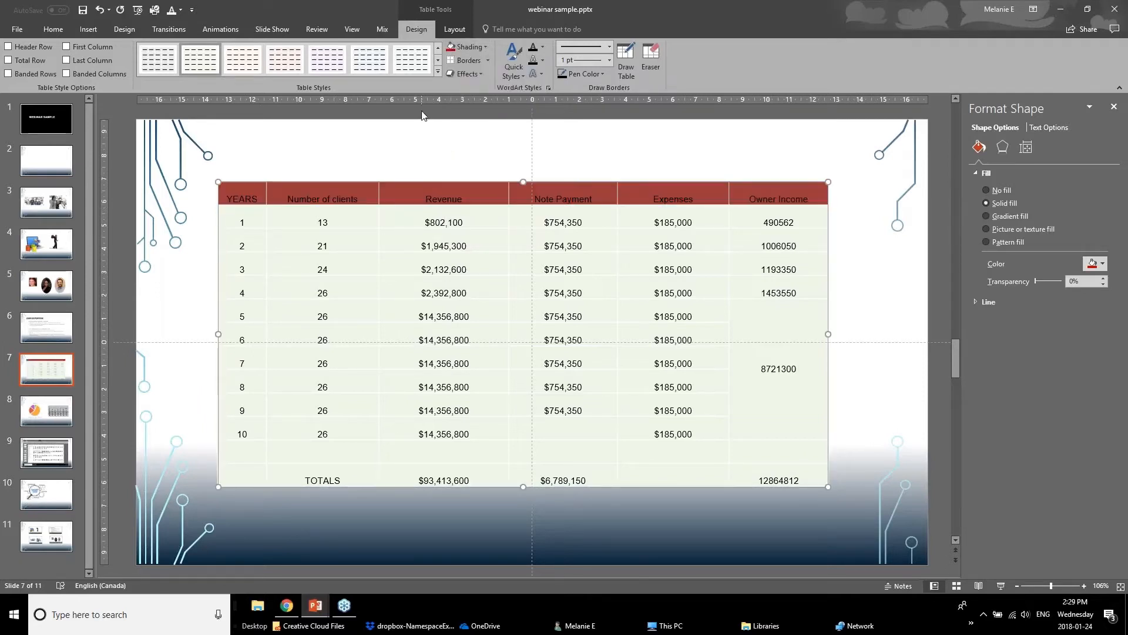
left_click(542, 47)
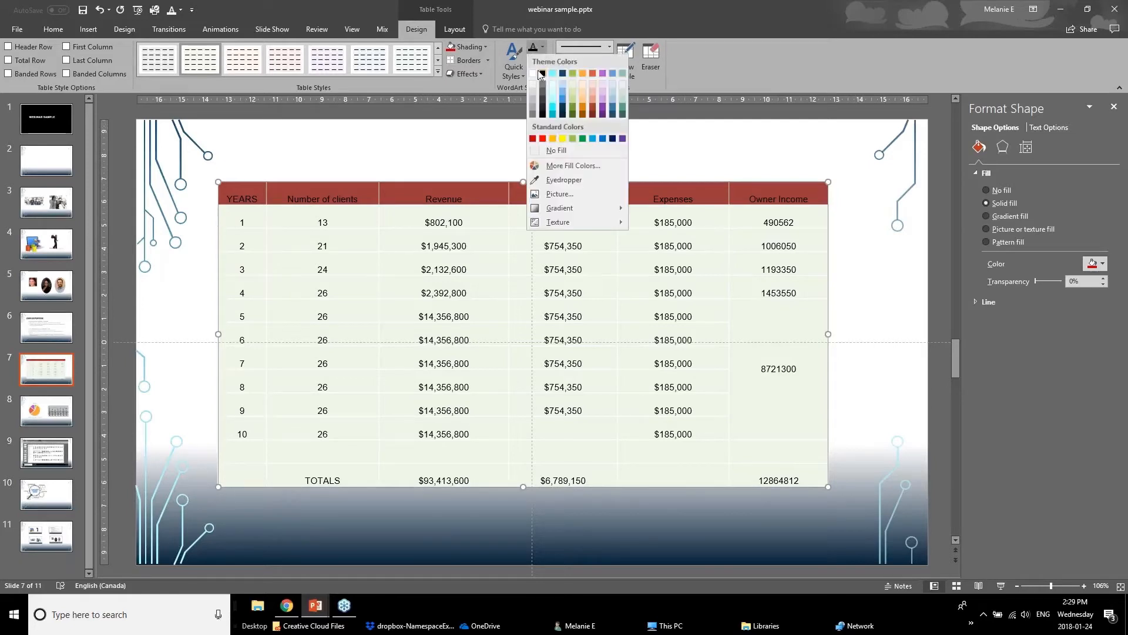
left_click(534, 72)
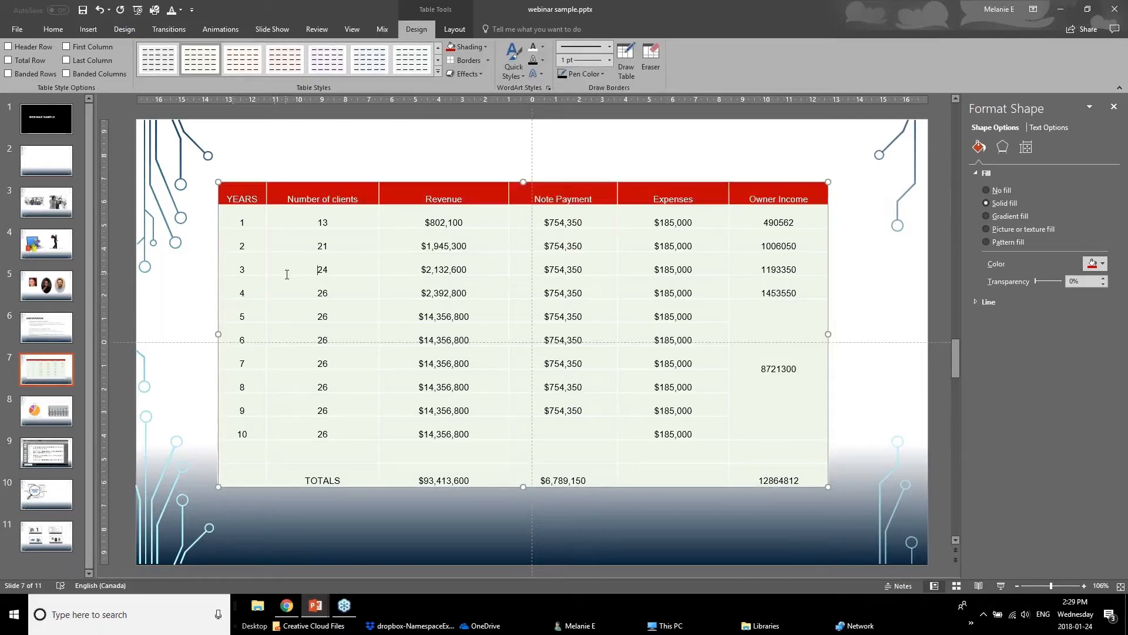
Step: Set the pen color for the table's borders to grey
left_click_drag(243, 203, 790, 476)
left_click(487, 60)
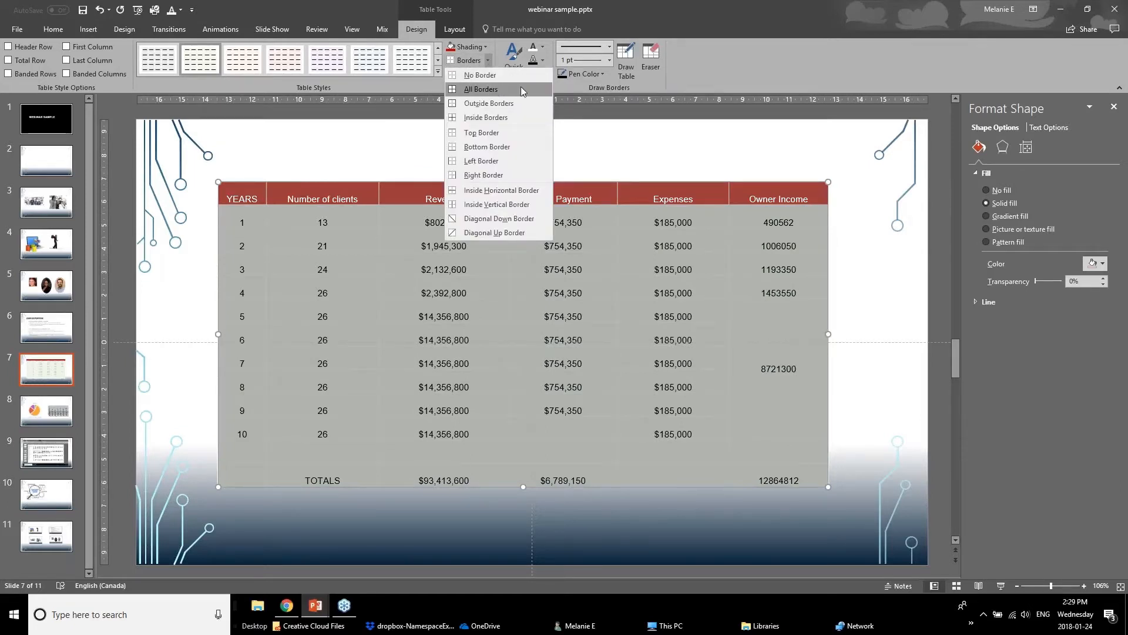
left_click(610, 61)
left_click(608, 61)
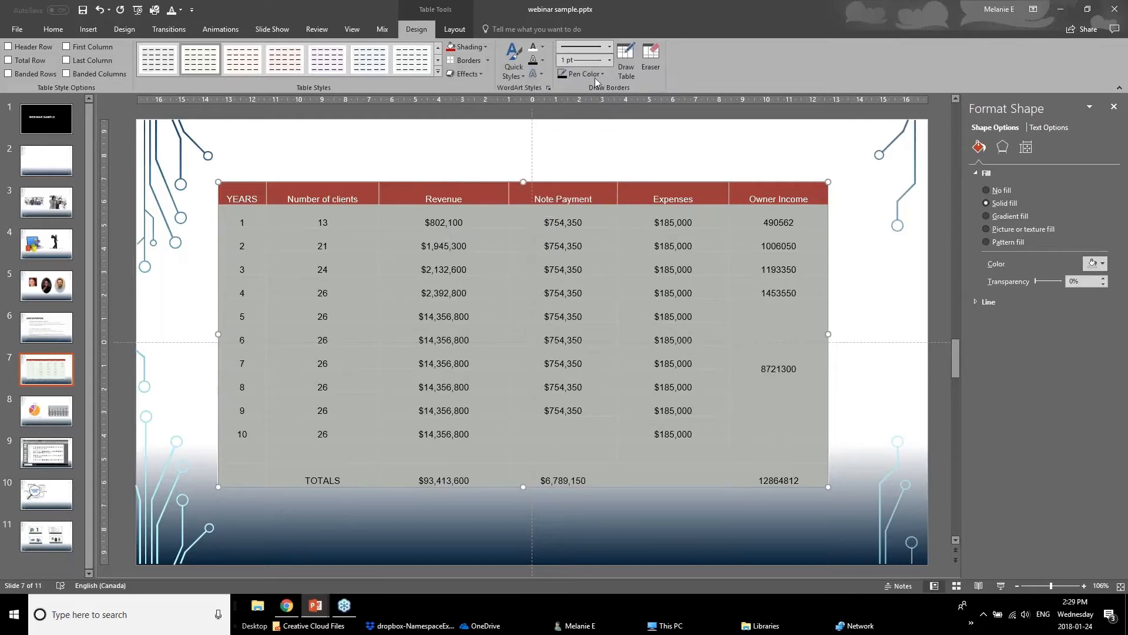
left_click(594, 77)
left_click(563, 128)
left_click(594, 75)
left_click(569, 125)
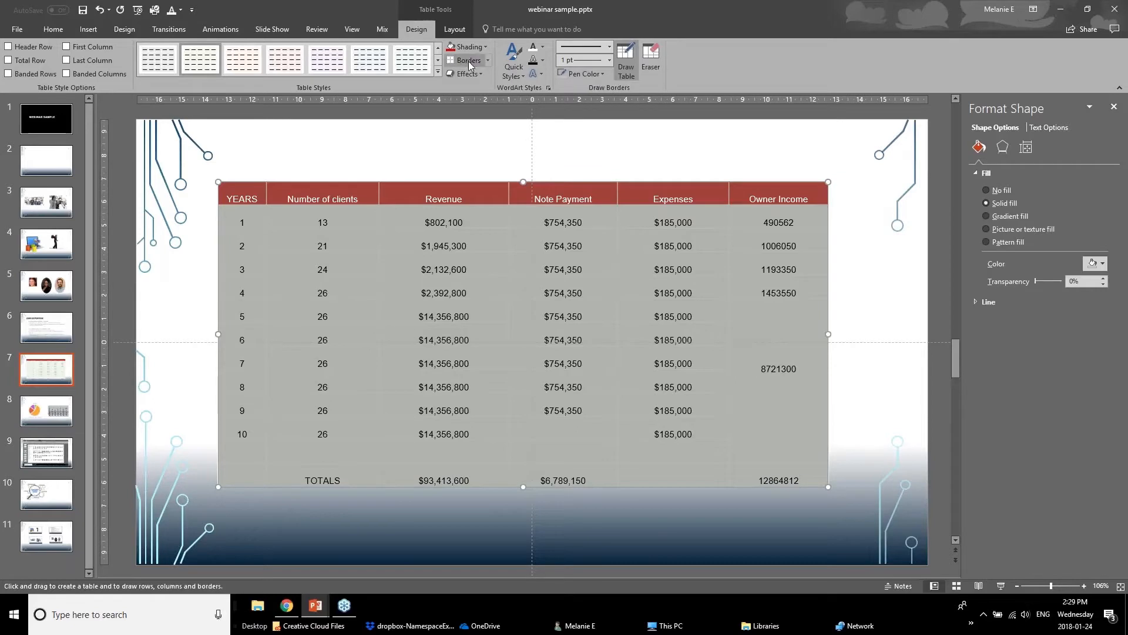
left_click(468, 61)
left_click(441, 171)
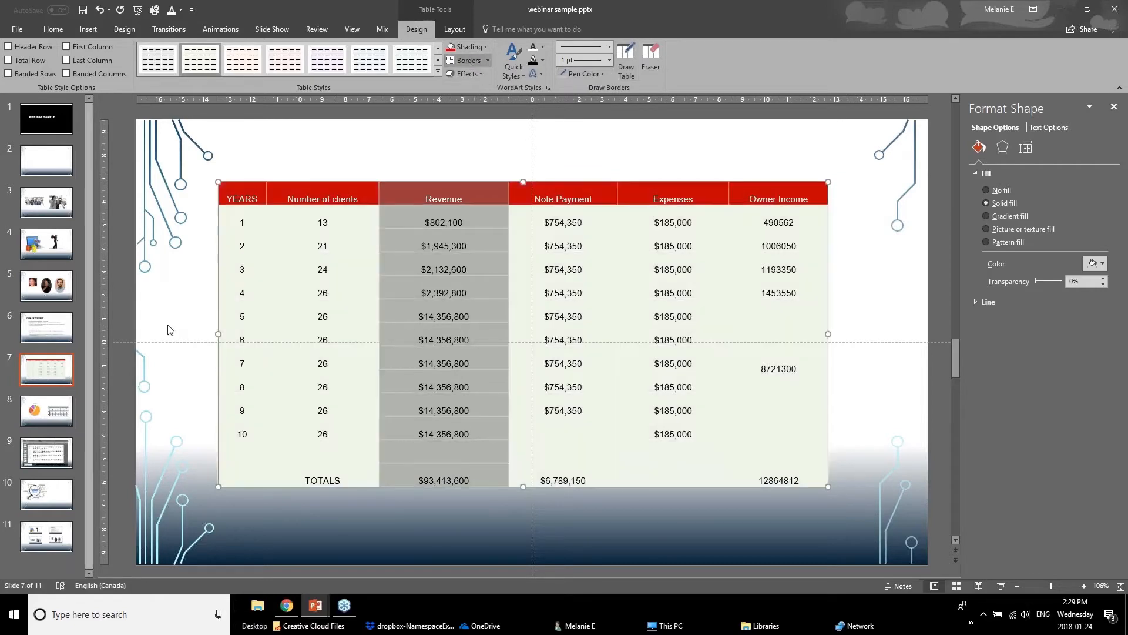
Step: Apply all borders to the table rows below the header, down to the totals row
left_click(172, 329)
left_click_drag(246, 218, 811, 479)
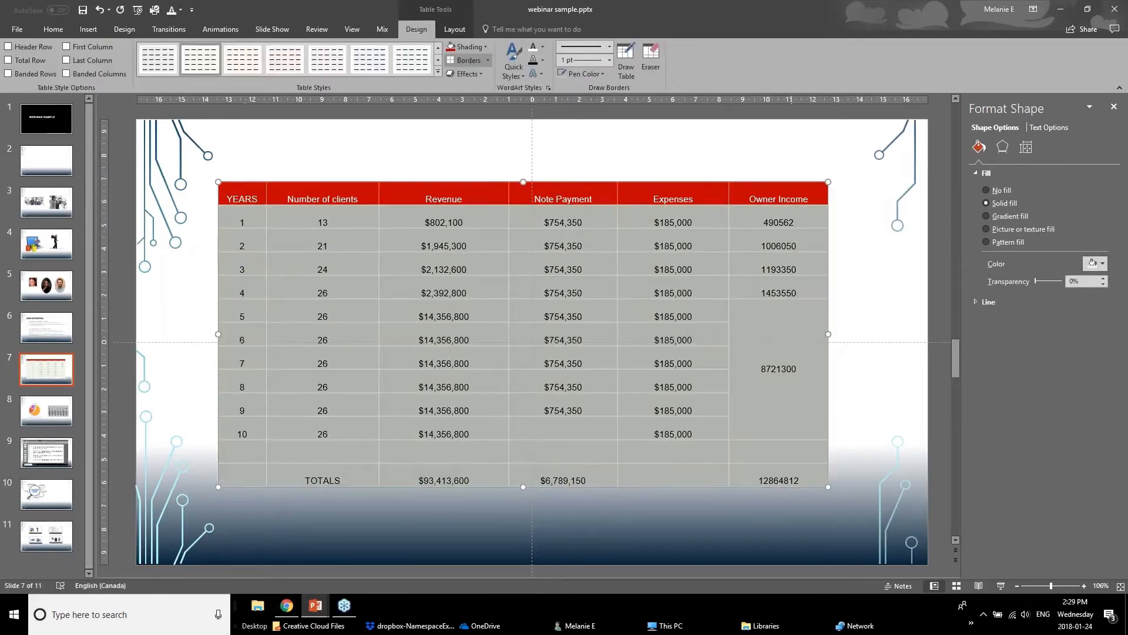
left_click(487, 61)
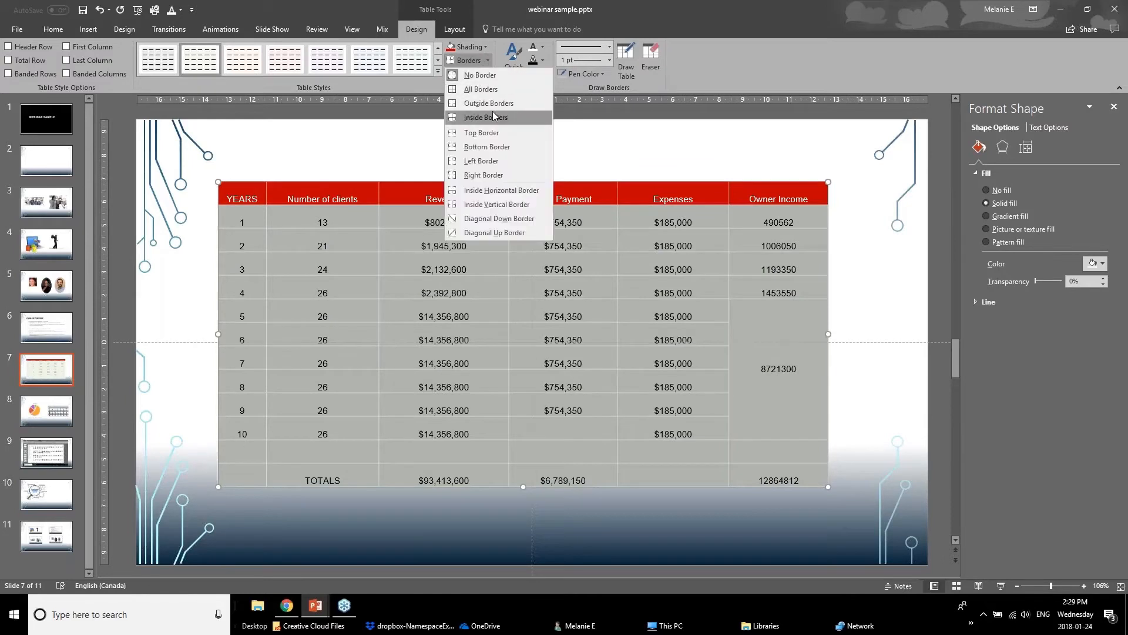
left_click(470, 82)
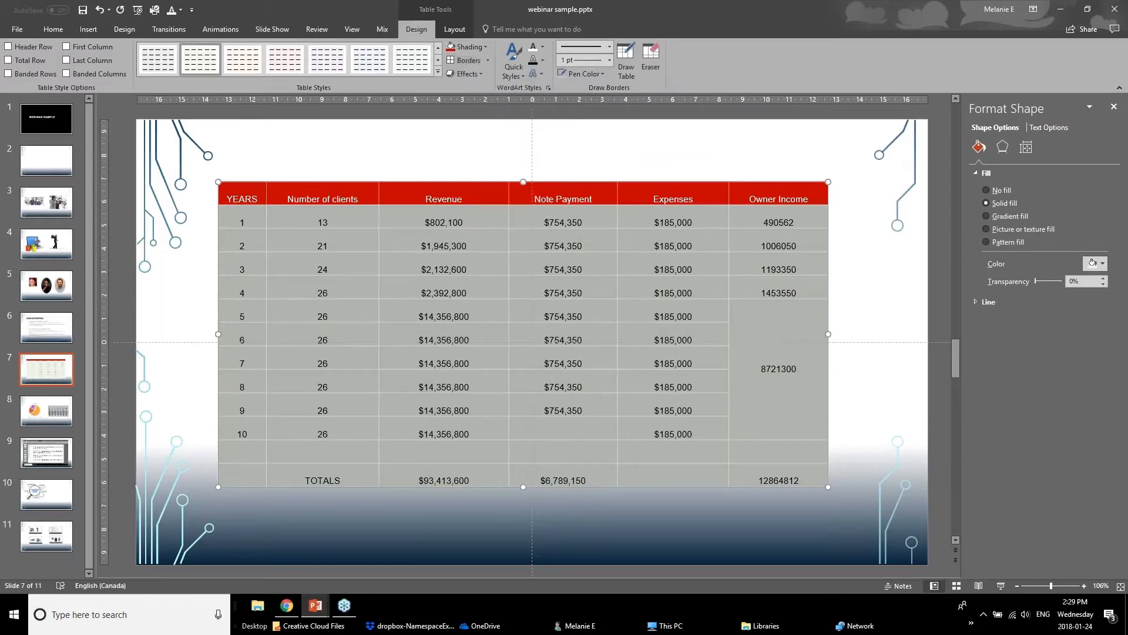
left_click(202, 309)
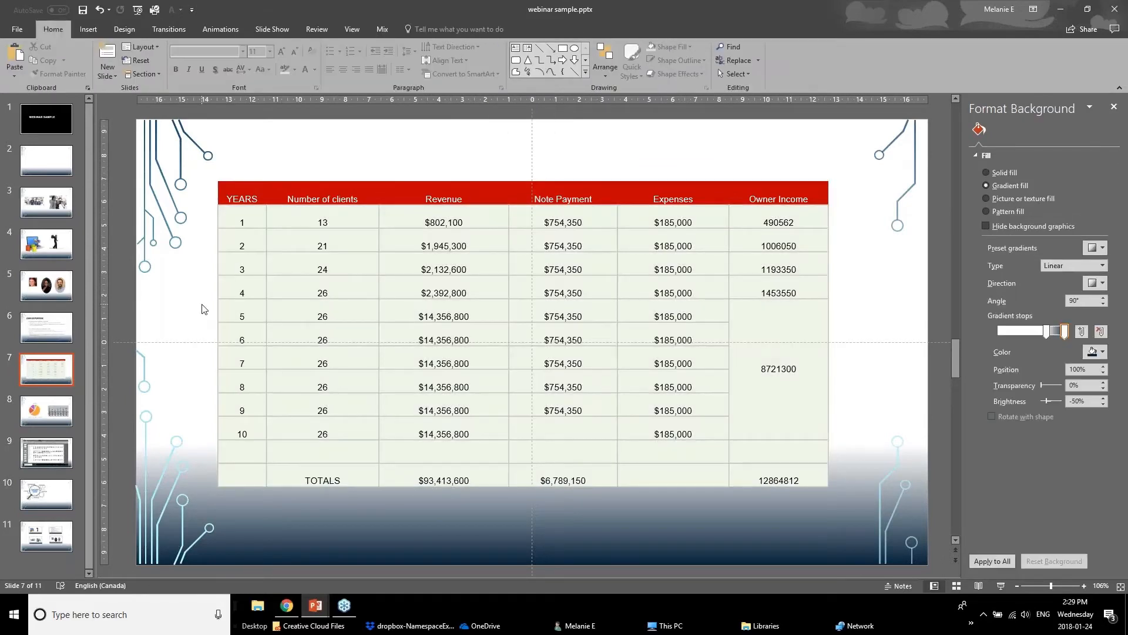
left_click_drag(240, 222, 791, 263)
left_click(777, 313)
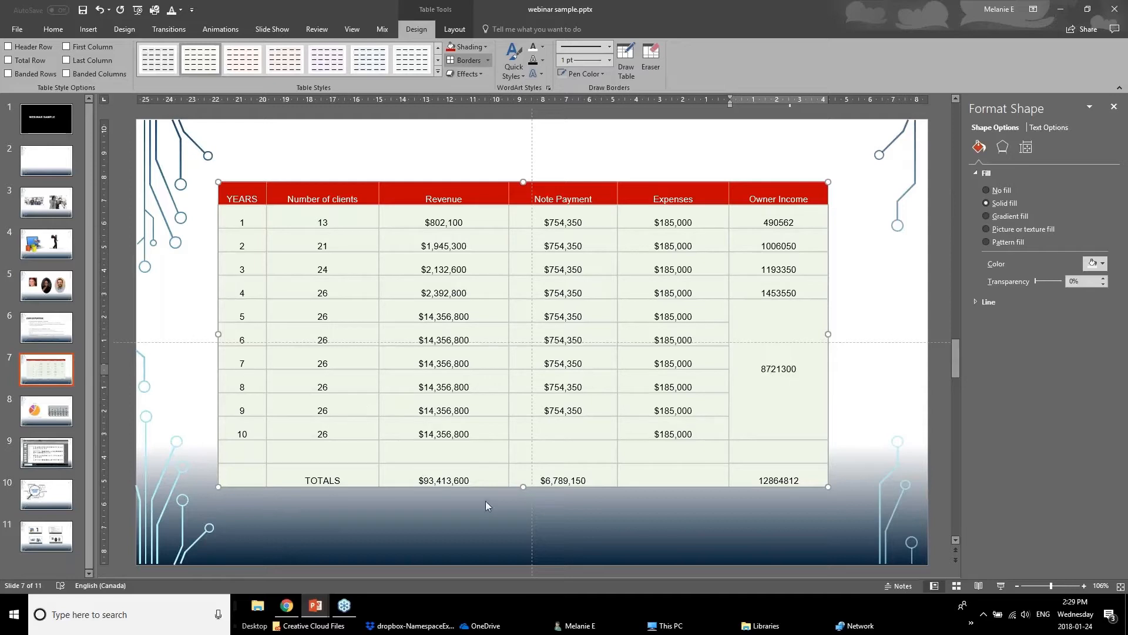
left_click(248, 218)
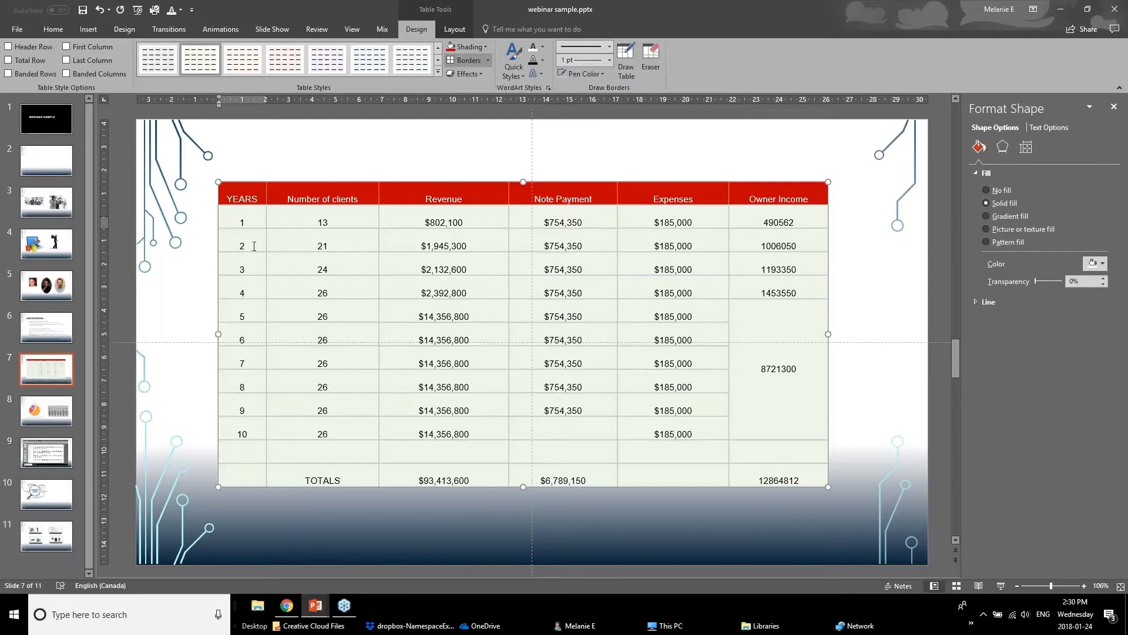
Step: Center the text vertically in every cell of the slide 7 table
left_click(456, 30)
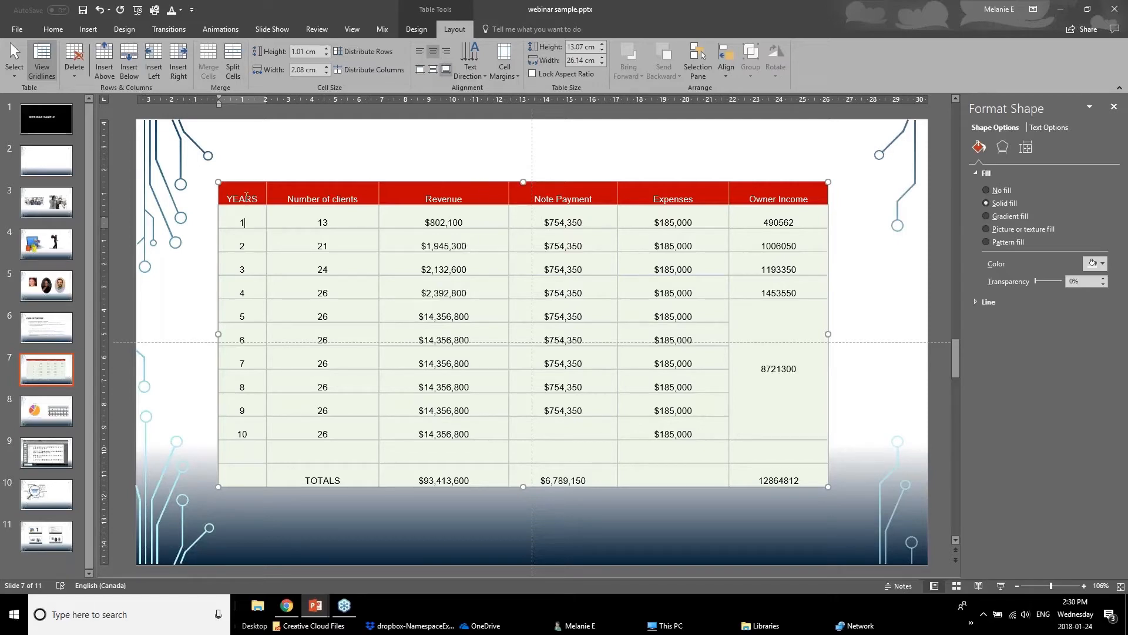
left_click(257, 181)
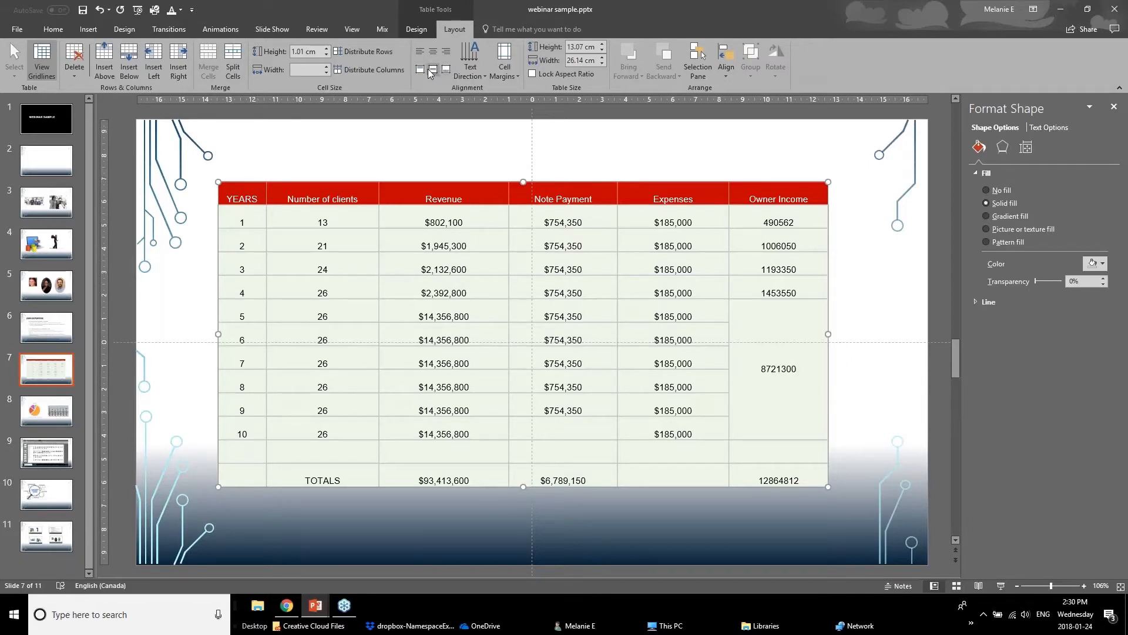
left_click(433, 71)
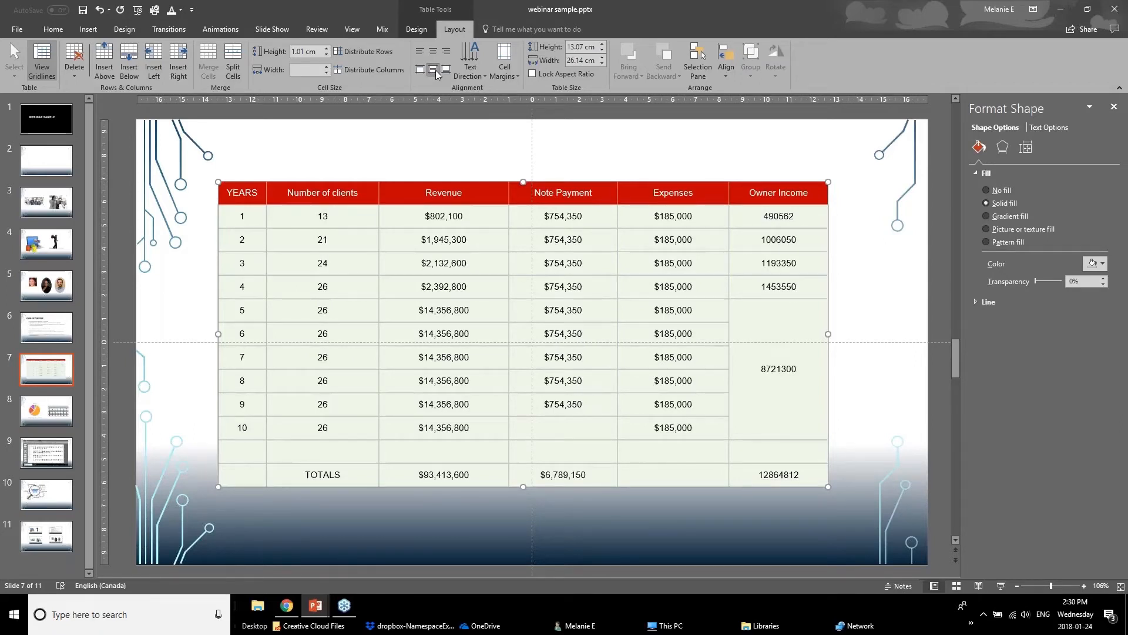
Step: Try left and right alignment for all the table's text and return it to horizontally centered
left_click(417, 54)
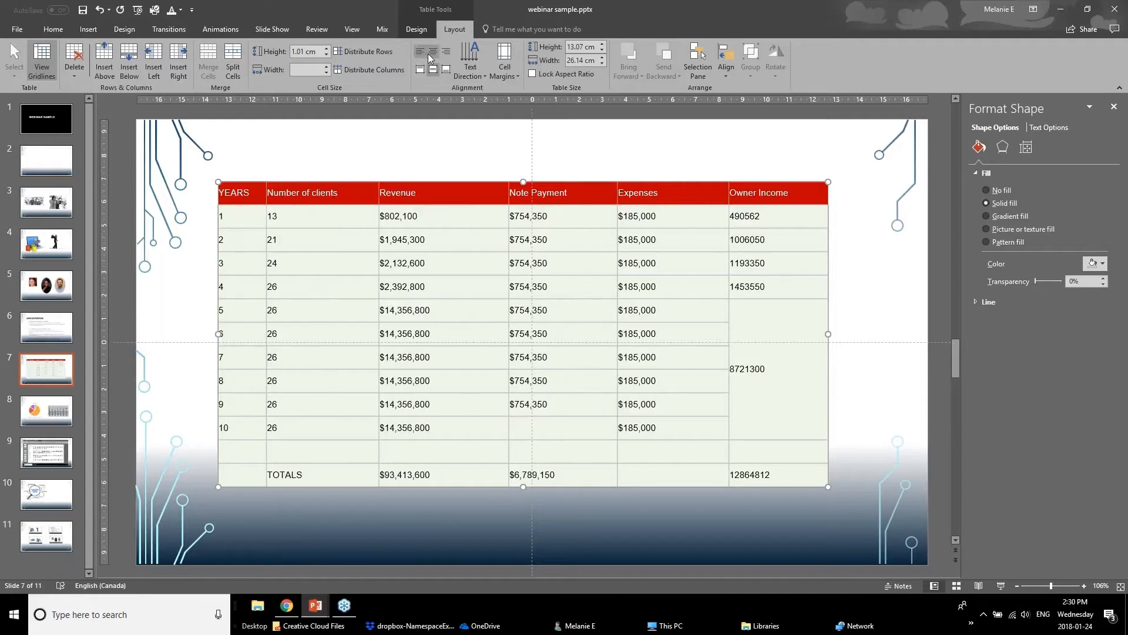
left_click(428, 52)
left_click(449, 51)
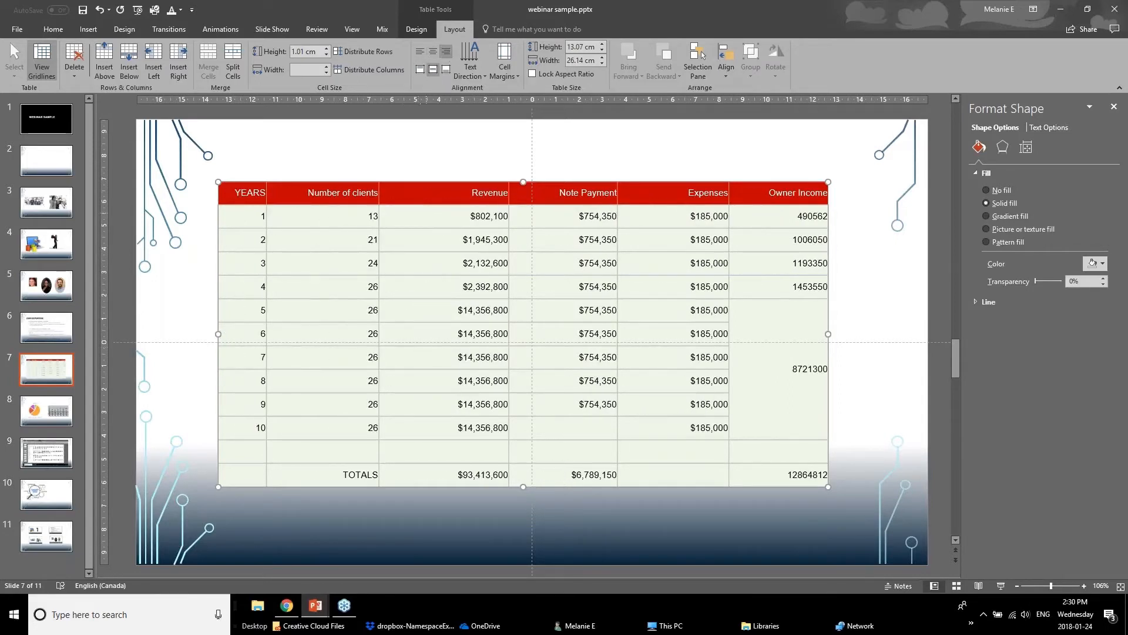
left_click(433, 51)
left_click(318, 263)
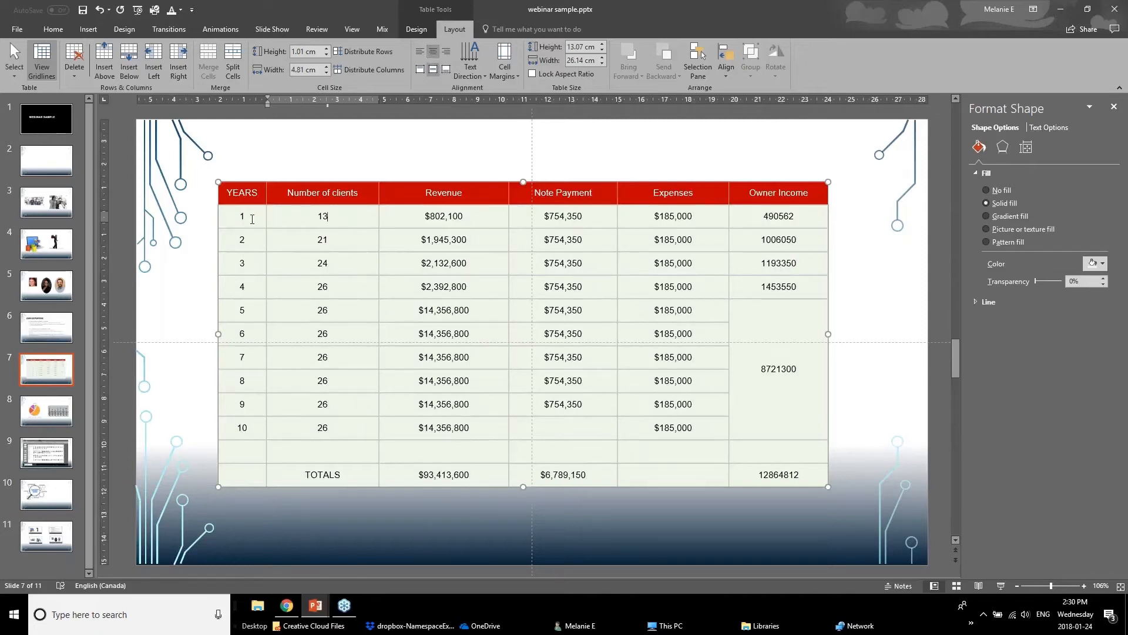
Step: Try rotating the text of the YEARS column's body cells by 90° and return it to horizontal
left_click_drag(247, 218, 225, 456)
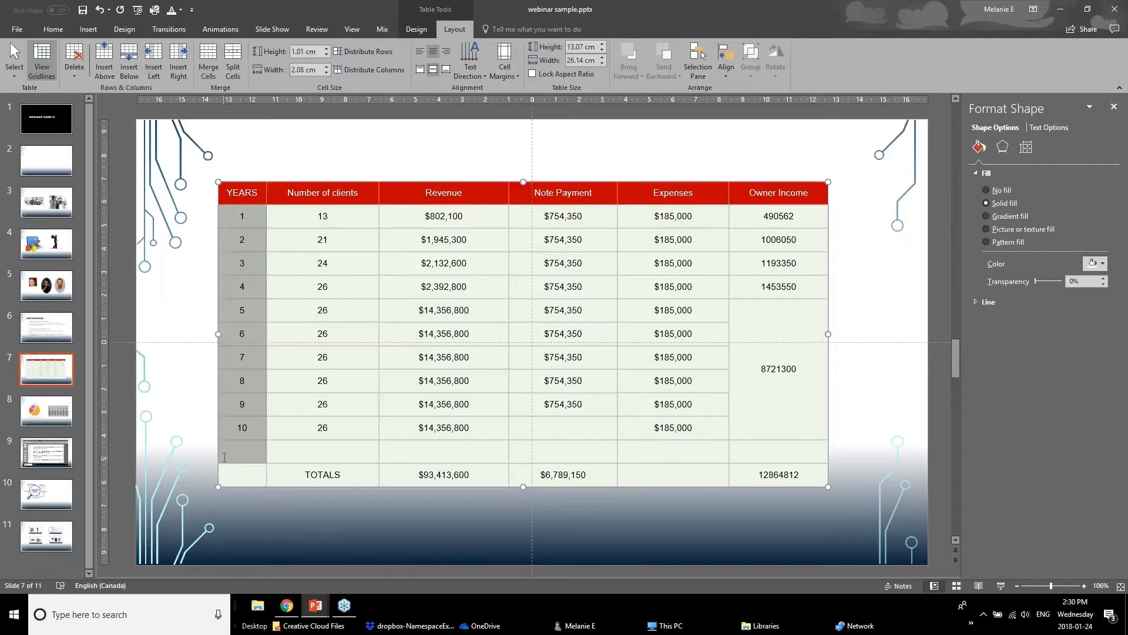
left_click(471, 75)
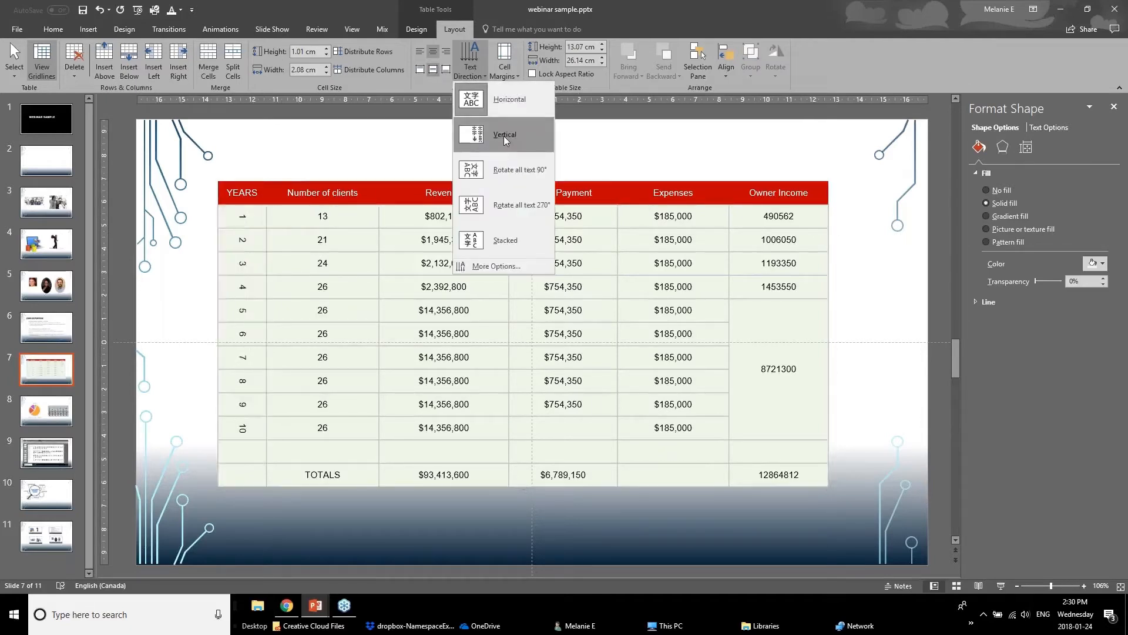
left_click(502, 171)
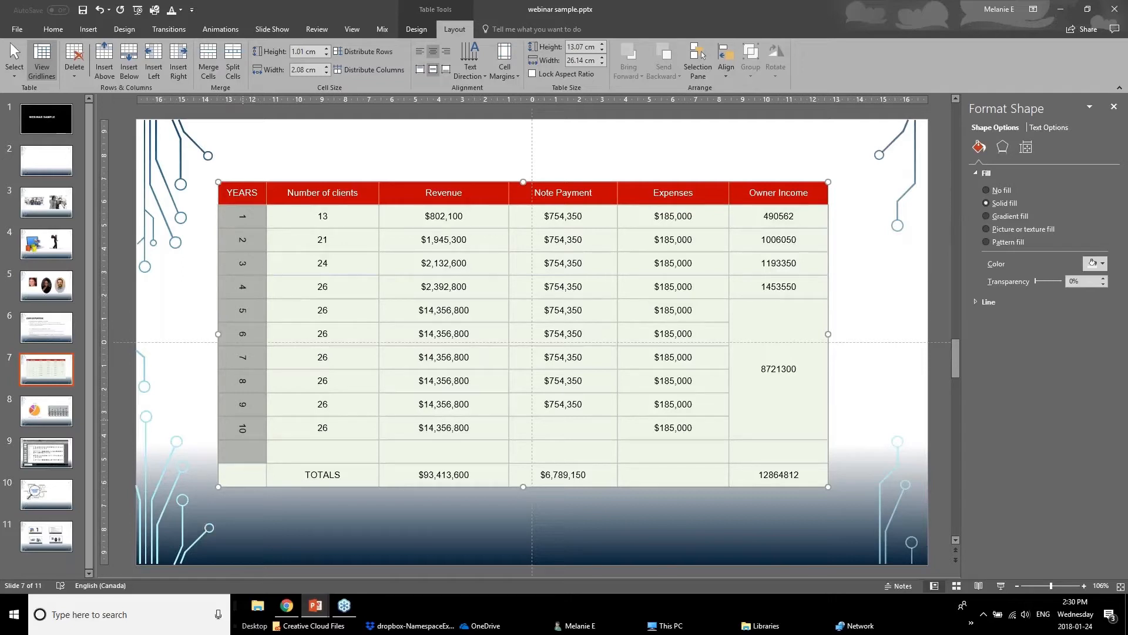
left_click(470, 62)
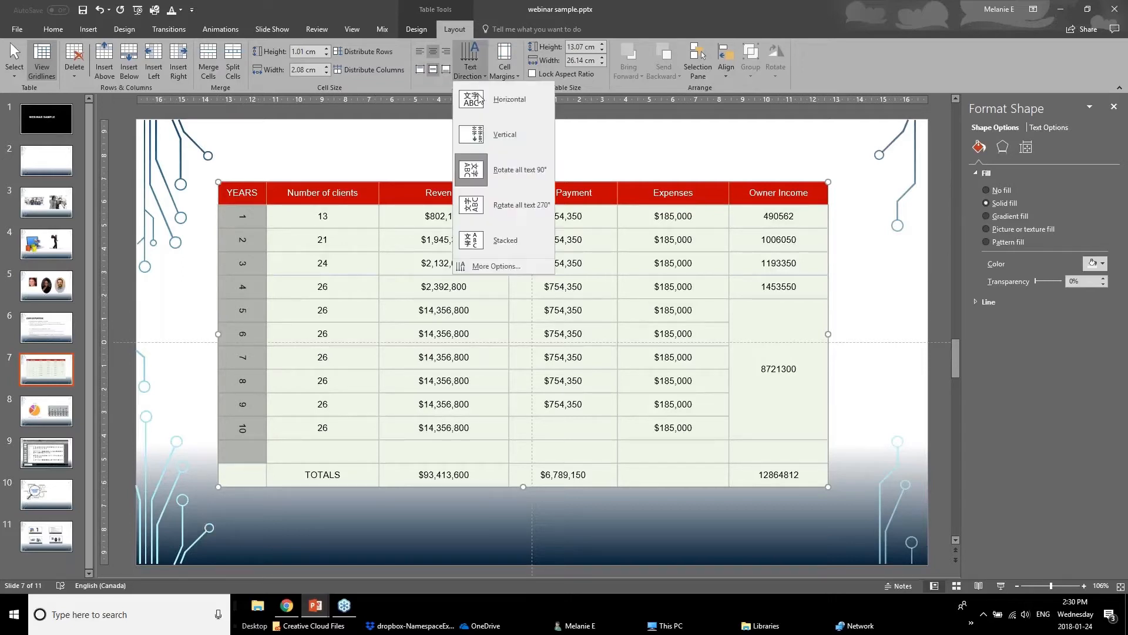
left_click(488, 100)
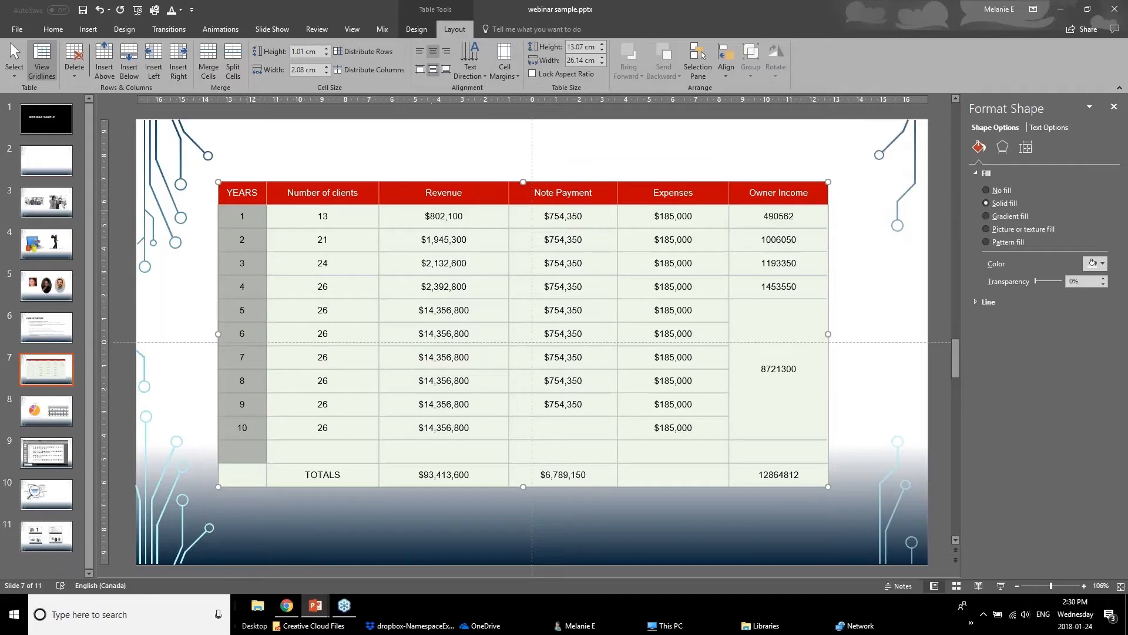
Step: Set the cell margins of the whole table to Narrow
left_click(252, 204)
left_click(503, 69)
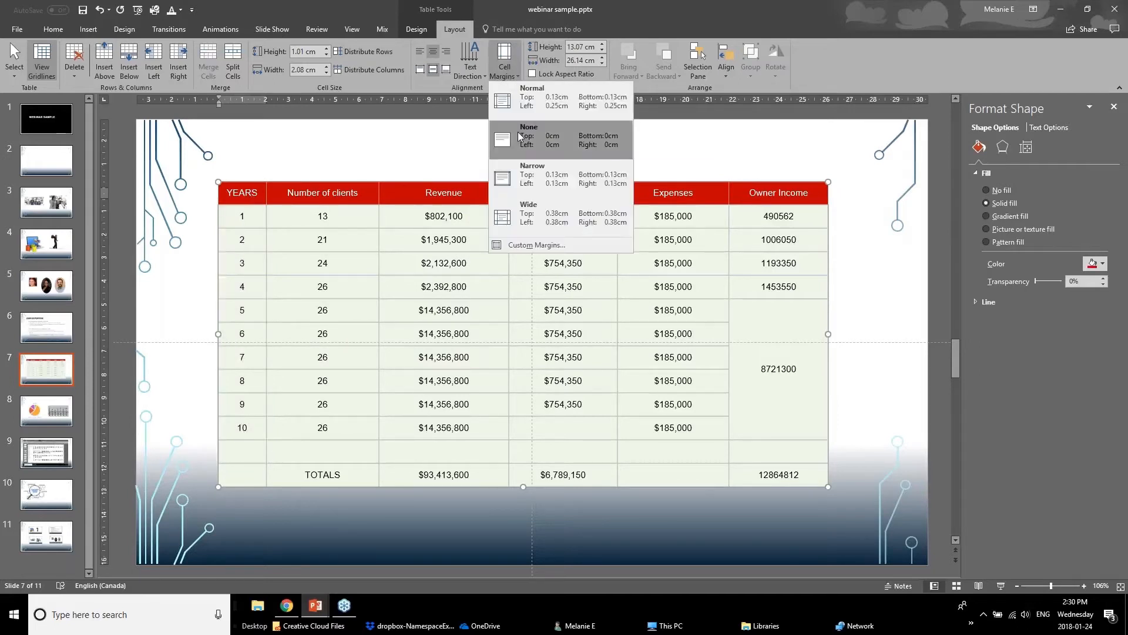
left_click(273, 239)
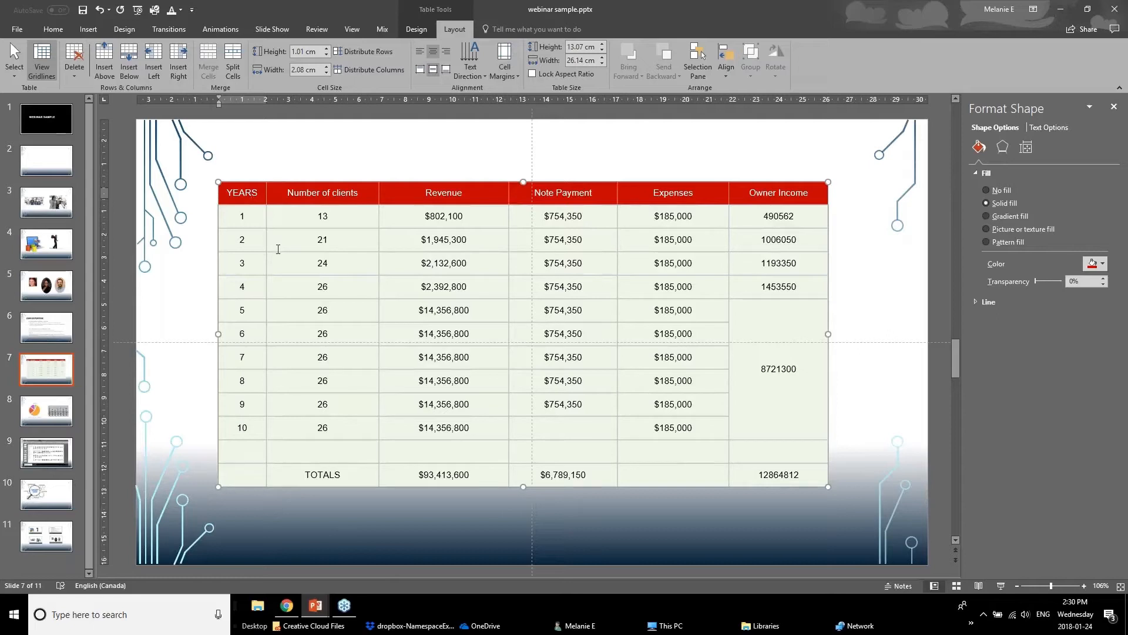
left_click(314, 218)
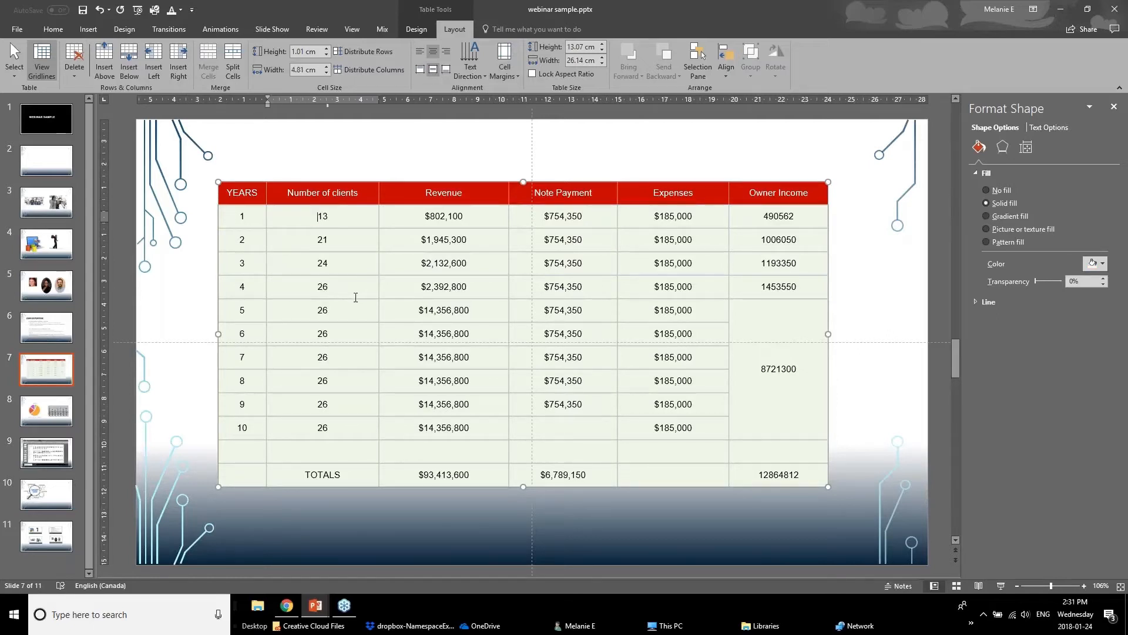
left_click_drag(263, 199, 822, 479)
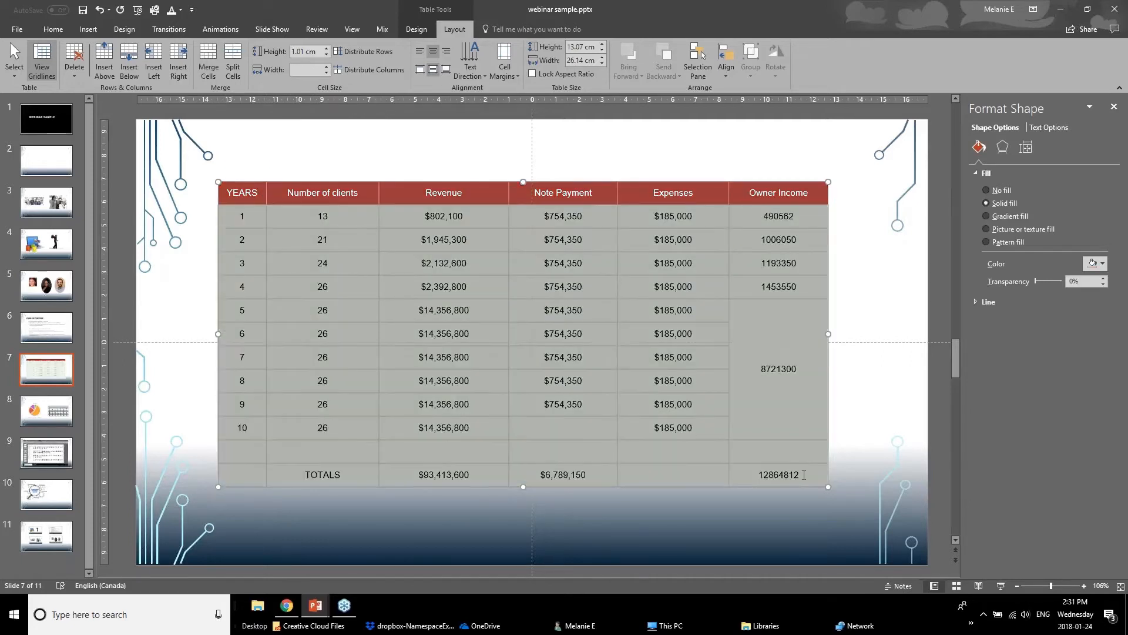
left_click(498, 76)
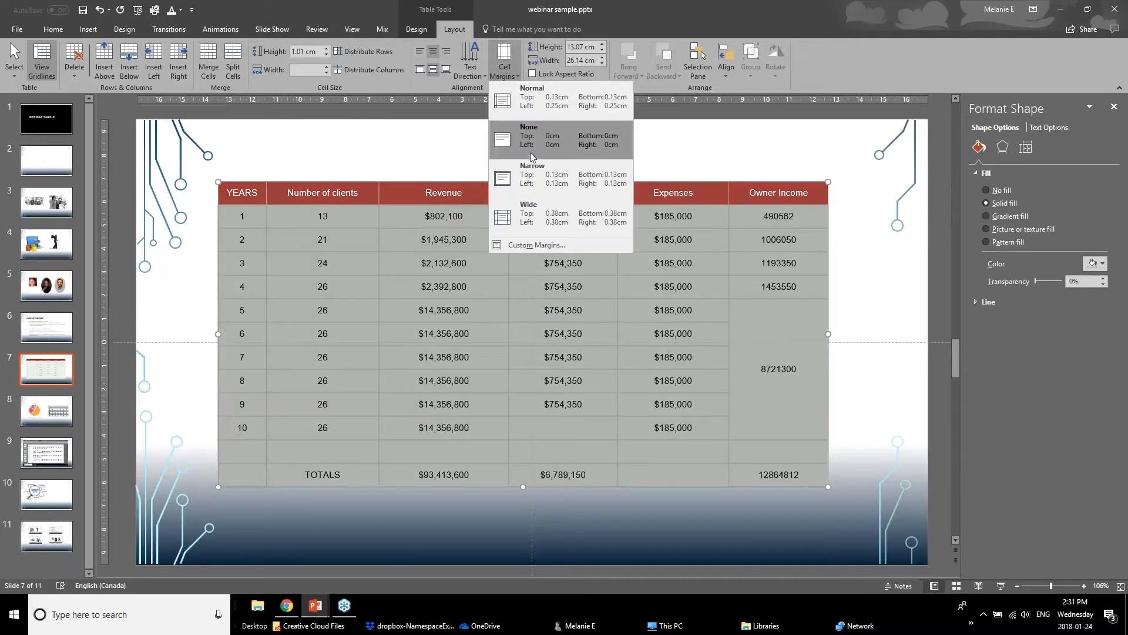
left_click(542, 194)
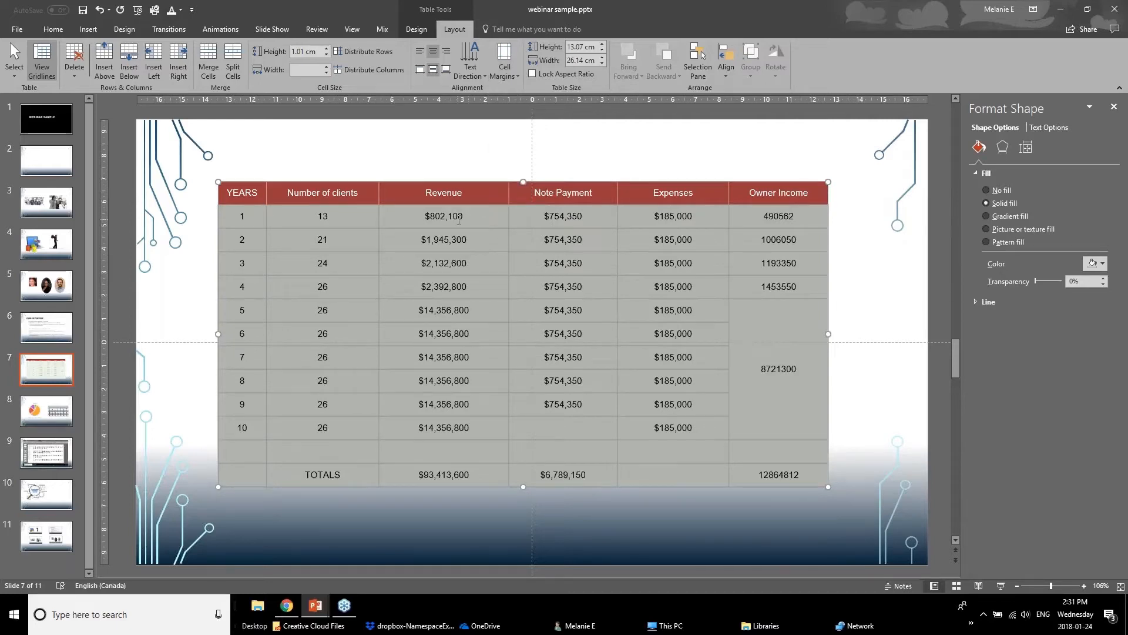
Step: Select the whole table and open its Format Shape settings
left_click(464, 182)
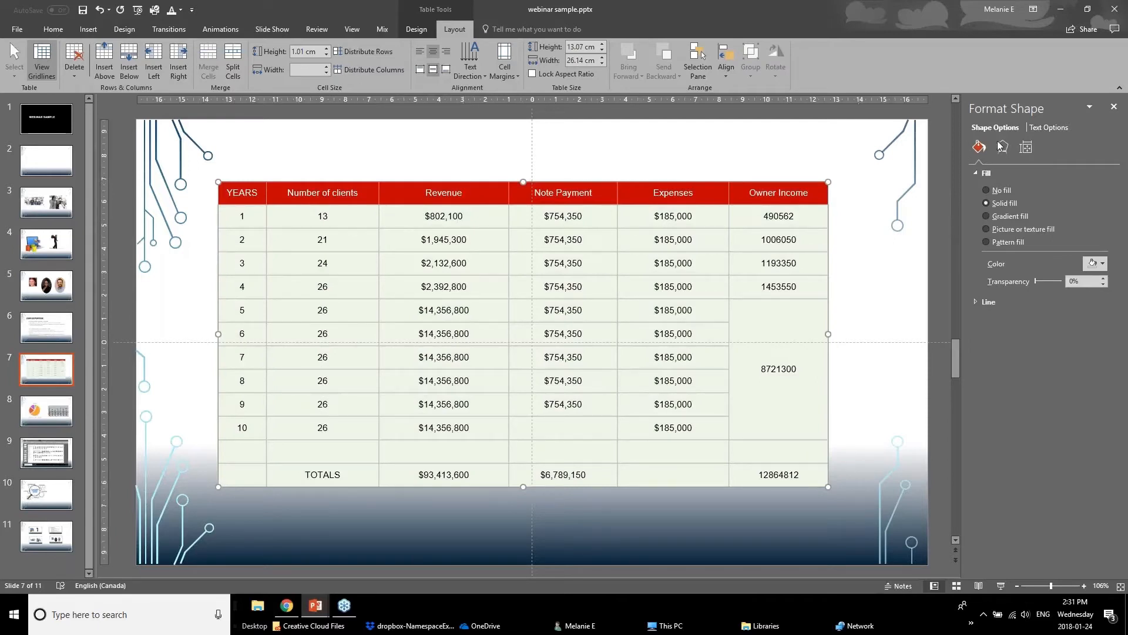
right_click(763, 180)
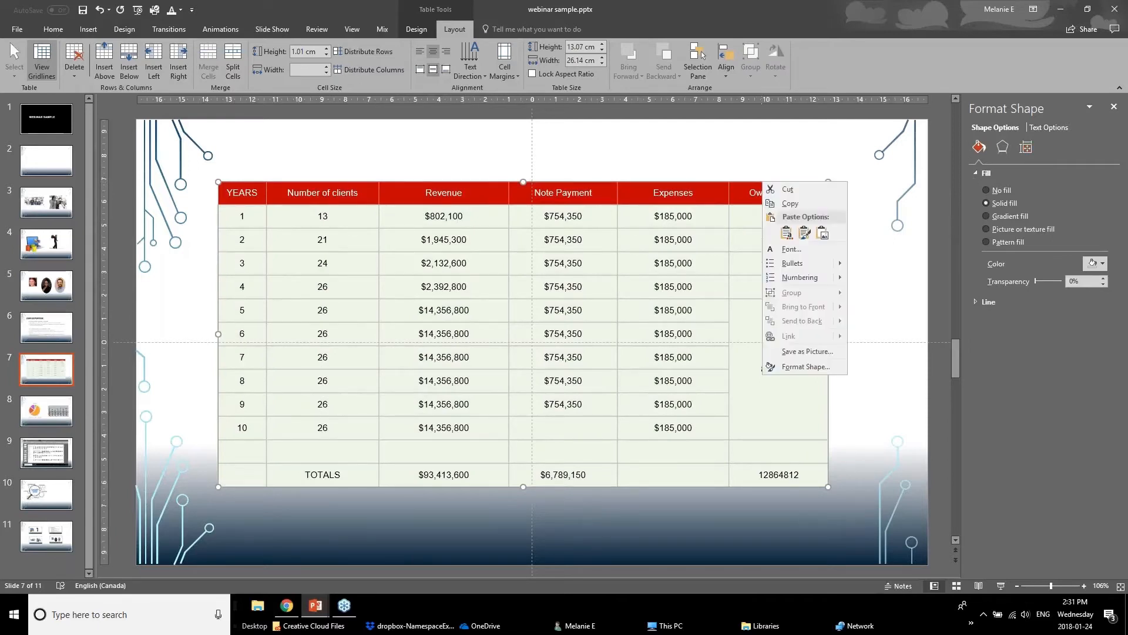
left_click(791, 369)
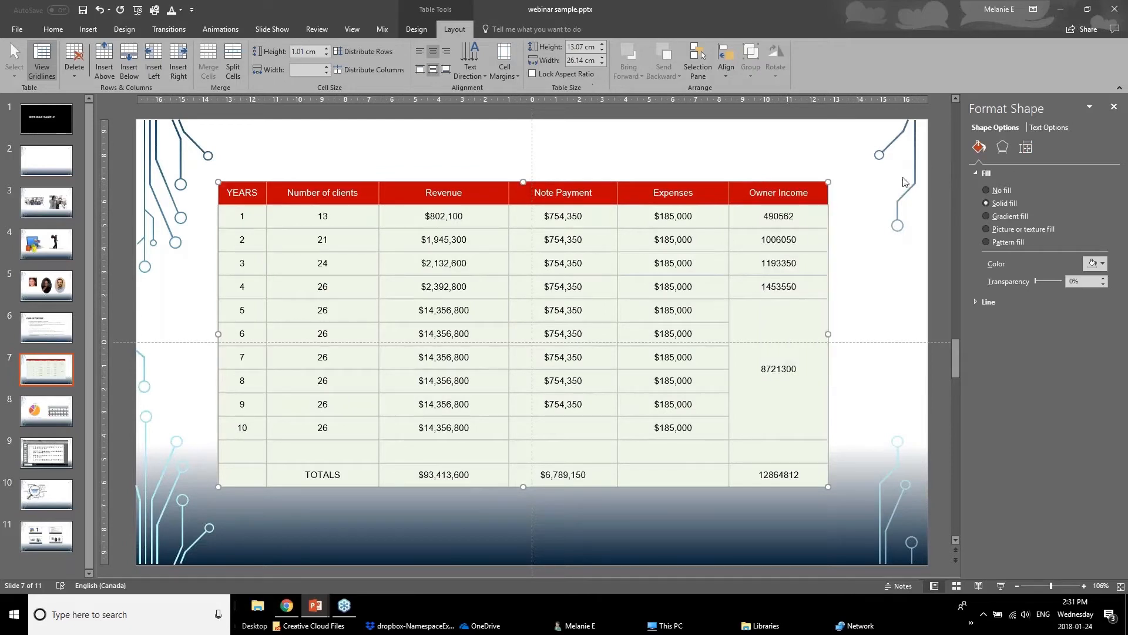
Step: Show the text box alignment, direction and margin settings for the whole table's text
left_click(1043, 130)
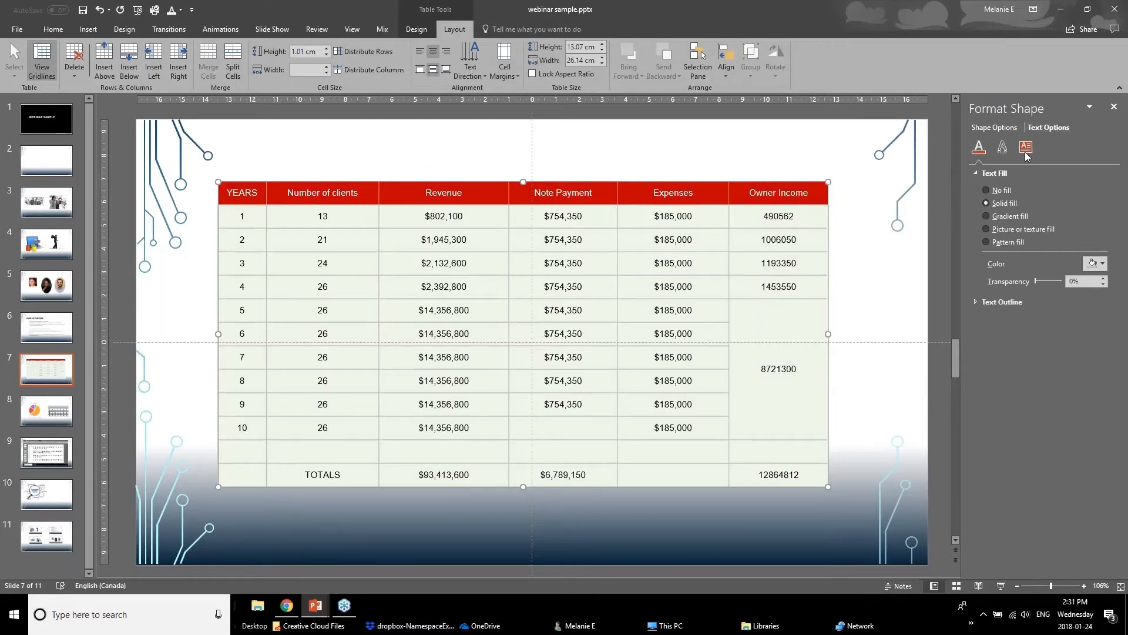
left_click(1026, 146)
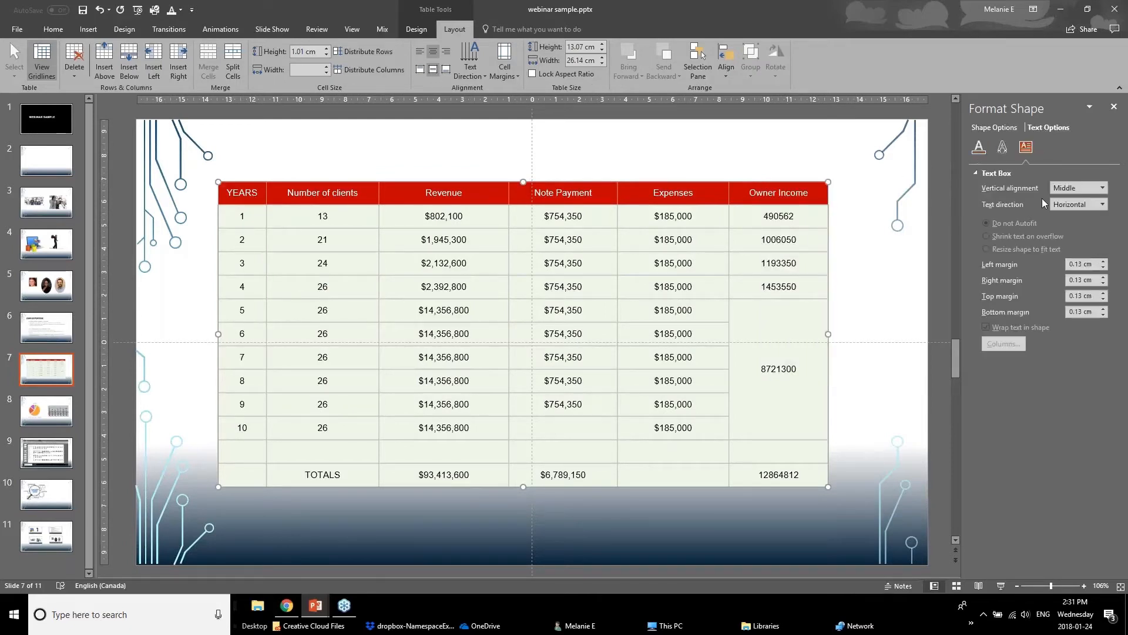
left_click(632, 241)
left_click(653, 307)
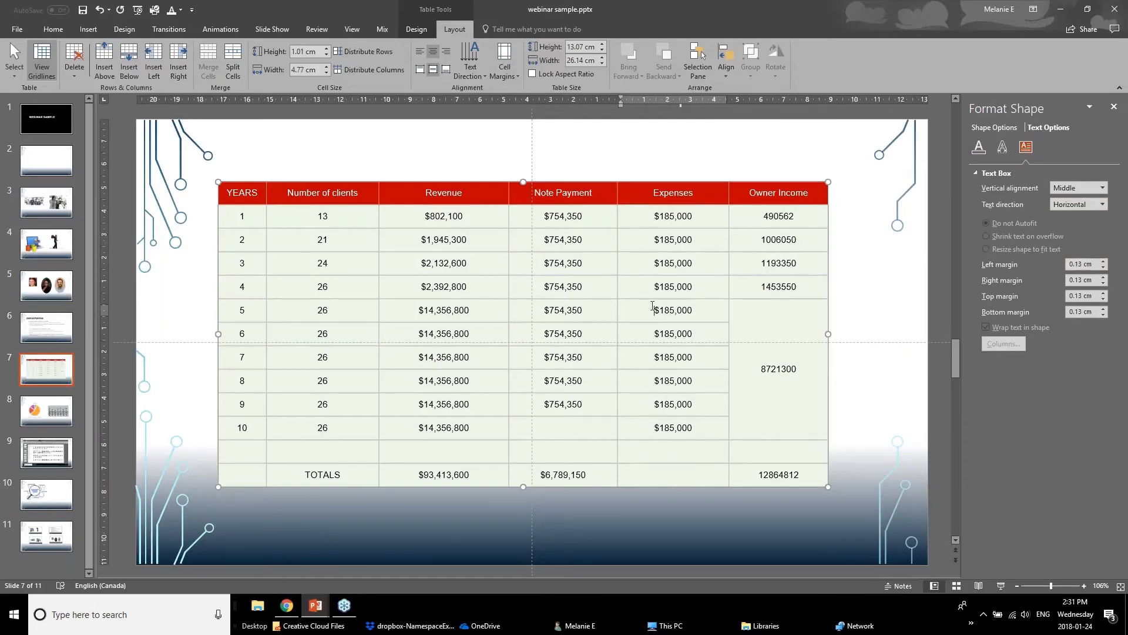
left_click_drag(749, 322, 761, 439)
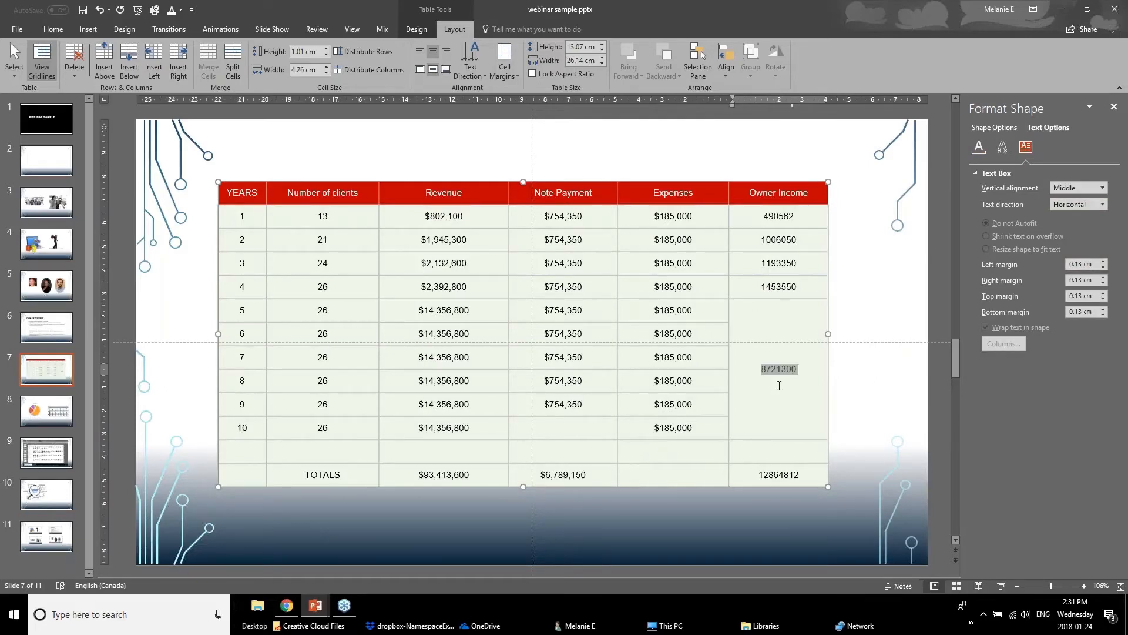
left_click(779, 429)
left_click_drag(776, 473, 255, 478)
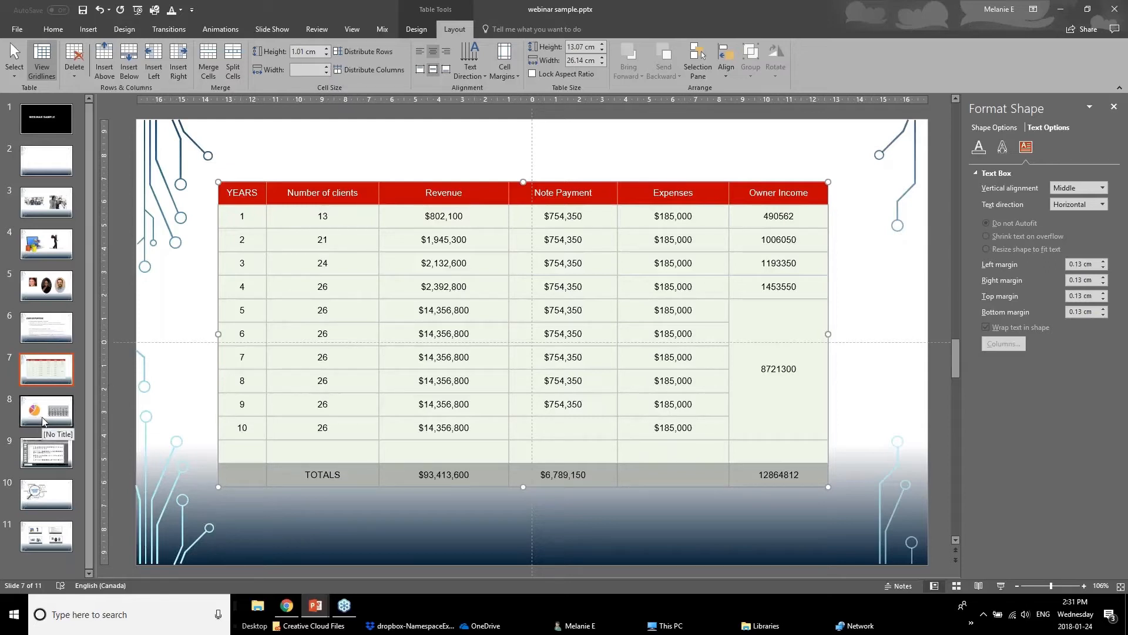
Step: Switch to the Powerpoint Webinar January 2018 v1 presentation and show its slide 14, Better Looking Graphs
mouse_move(320, 604)
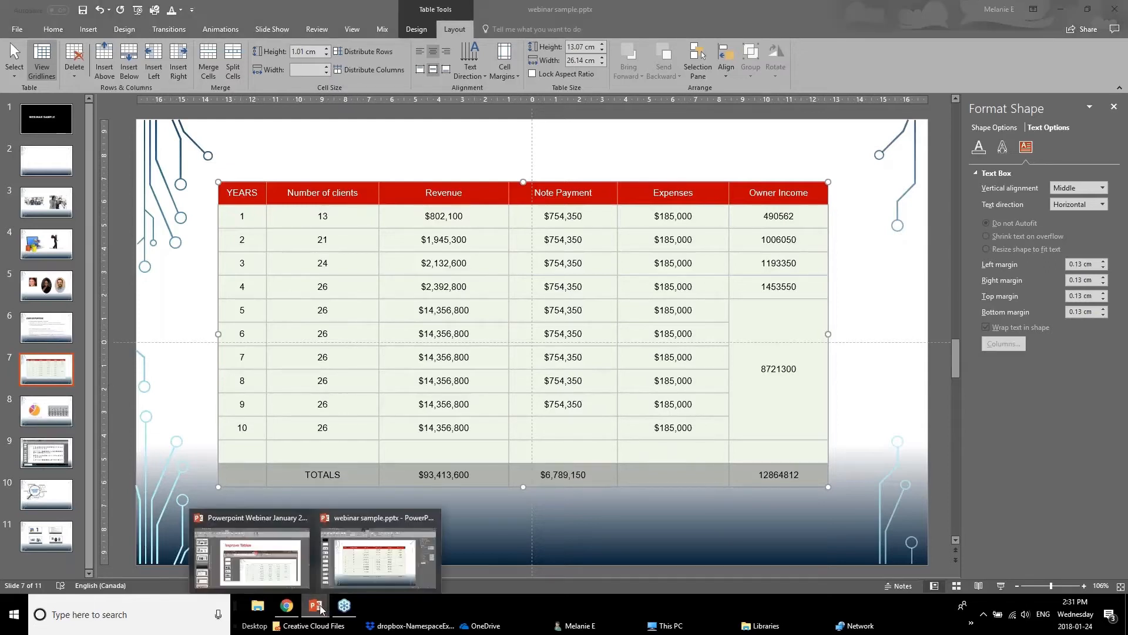
left_click(256, 555)
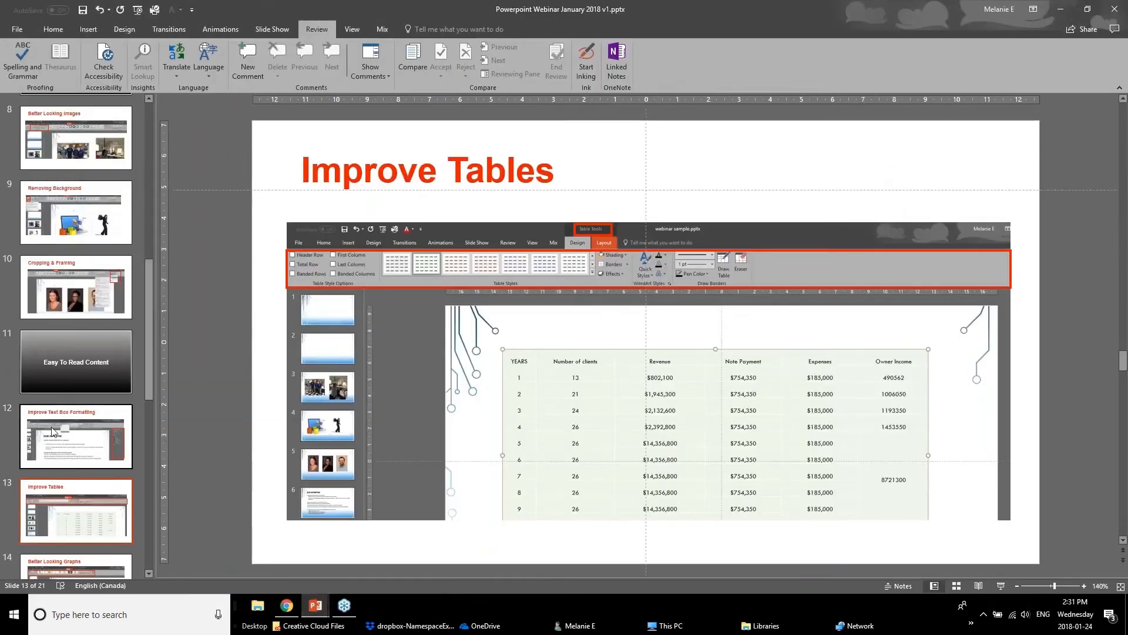
scroll(48, 468, "down", 1)
left_click(58, 526)
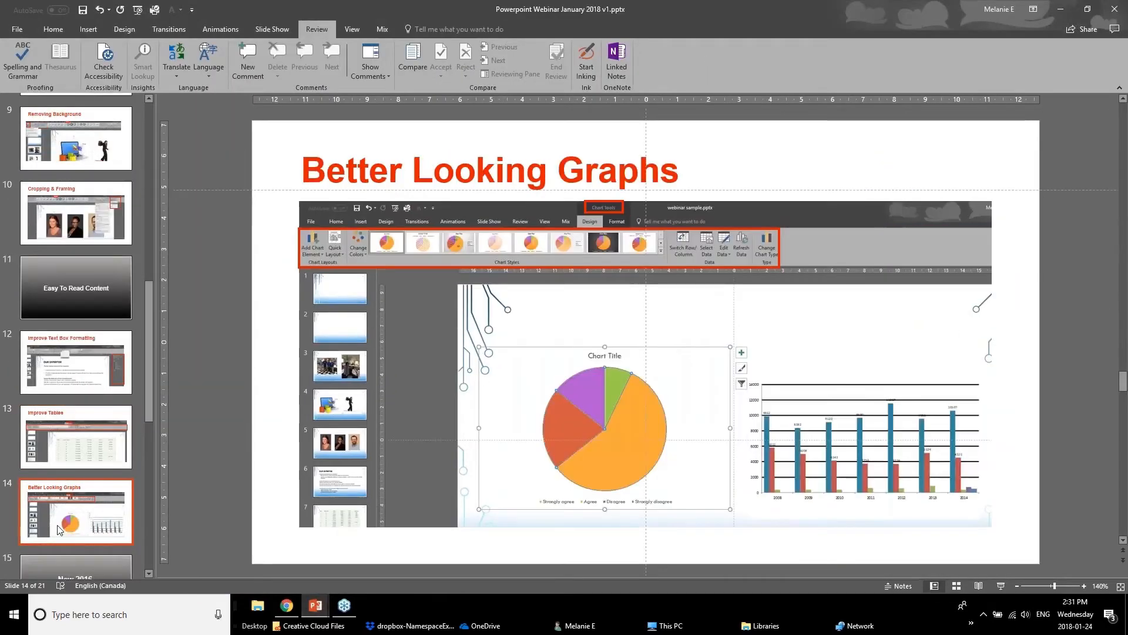